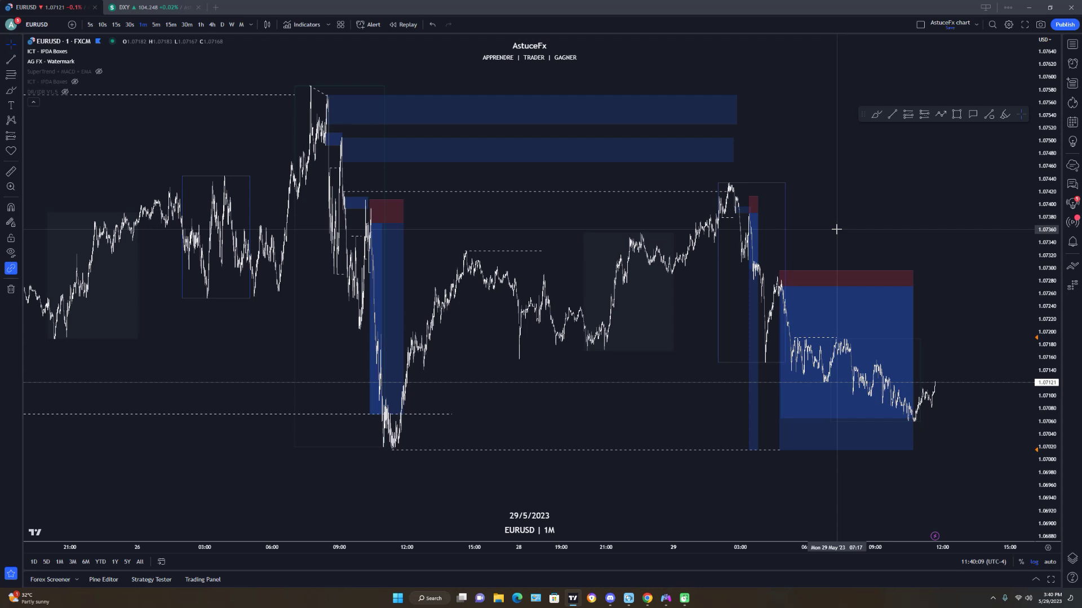
Adjust the latest 29 May short position so its target meets the dashed low and its end reaches the most recent candles.
mouse_move(874, 275)
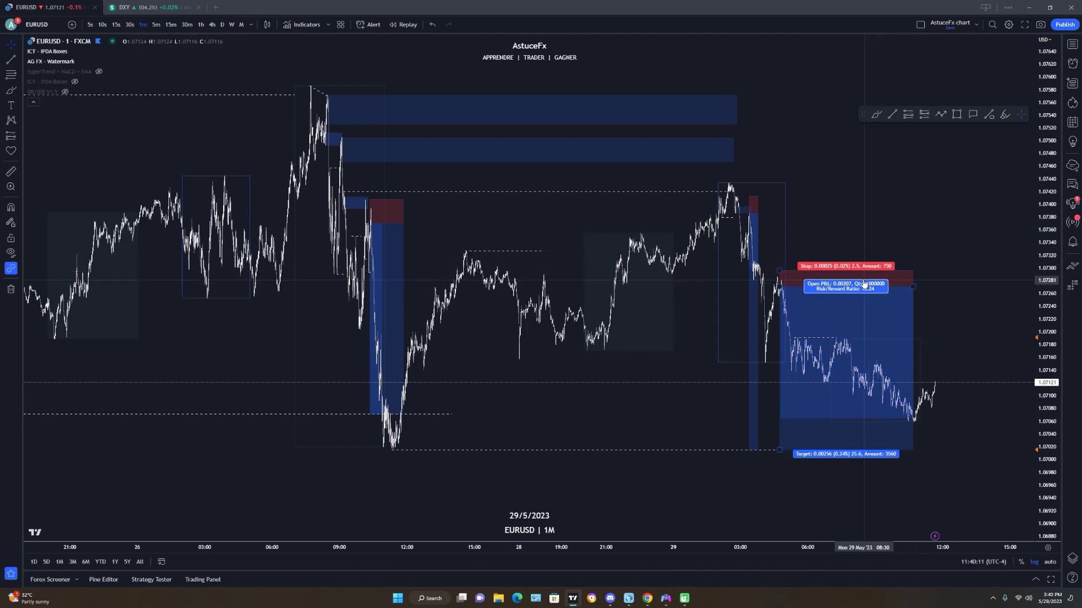
mouse_move(778, 451)
mouse_down()
mouse_move(756, 374)
mouse_move(772, 451)
mouse_up()
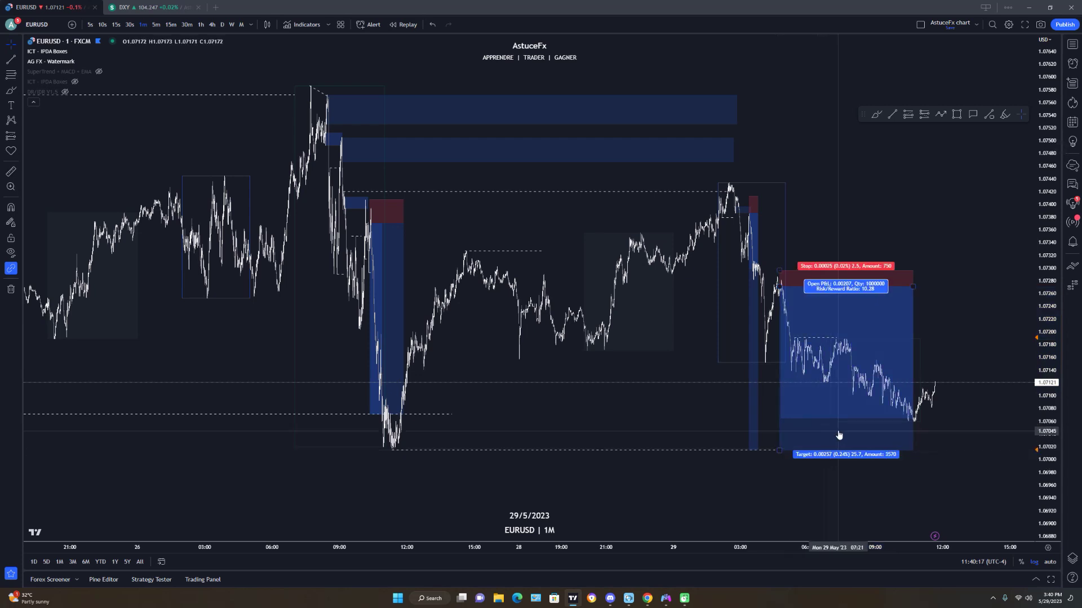
mouse_move(913, 287)
mouse_down()
mouse_move(946, 287)
mouse_move(929, 286)
mouse_up()
click(971, 437)
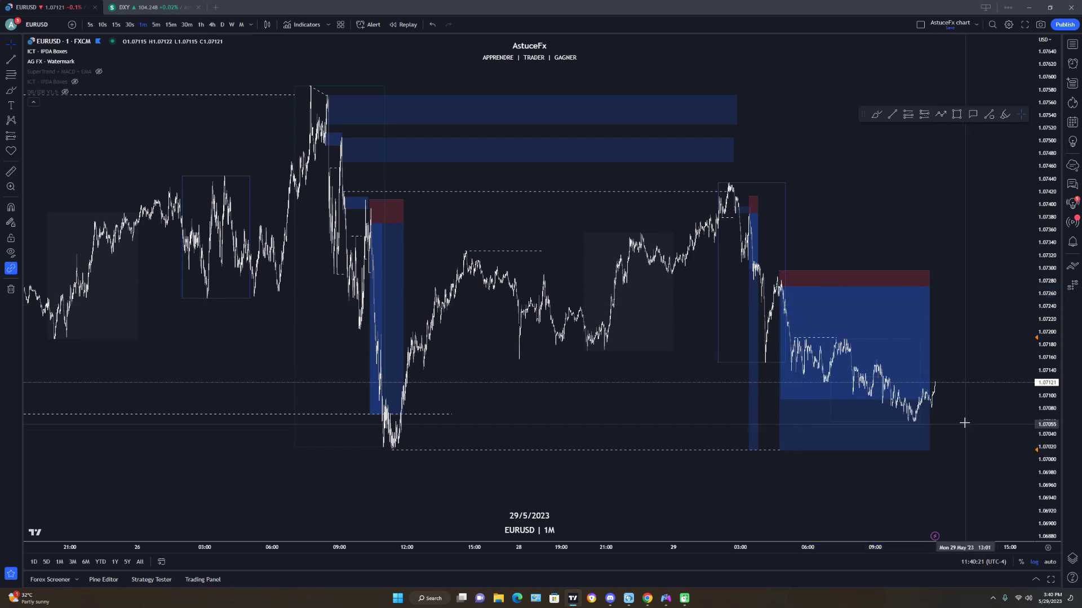
Examine the 1-minute EURUSD price action from the 26 May sell-off through the 29 May short positions.
drag(962, 423, 990, 425)
drag(1006, 471, 1033, 471)
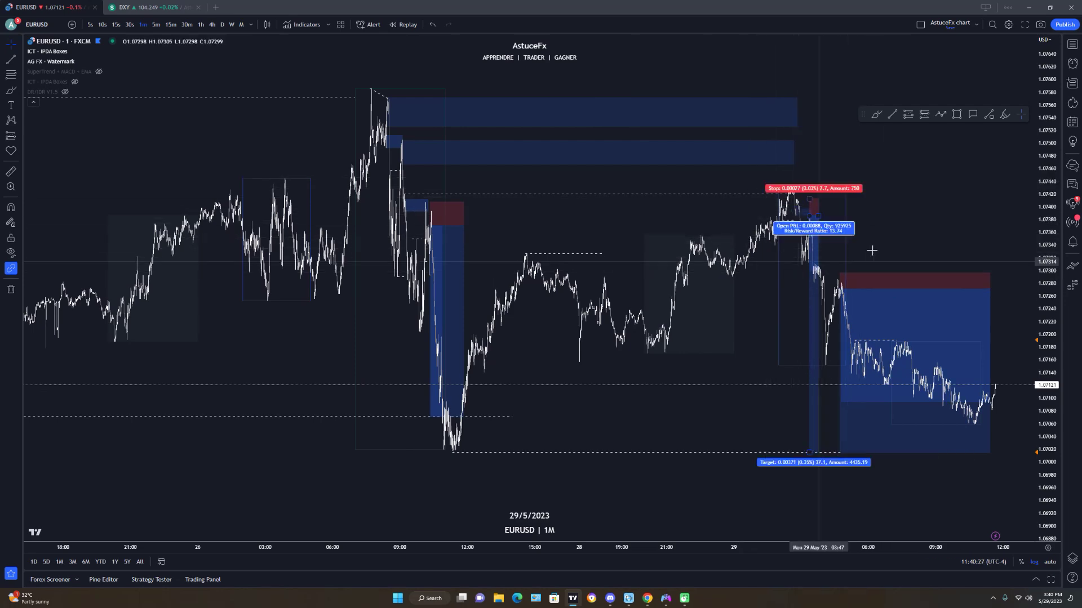
drag(712, 411, 776, 428)
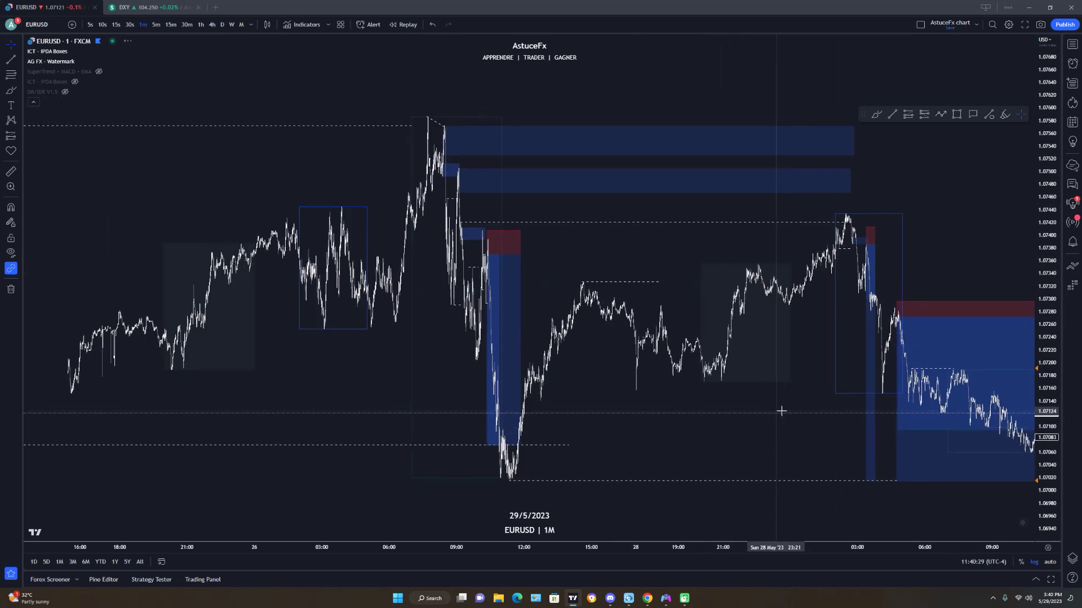
scroll(780, 411, up, 2)
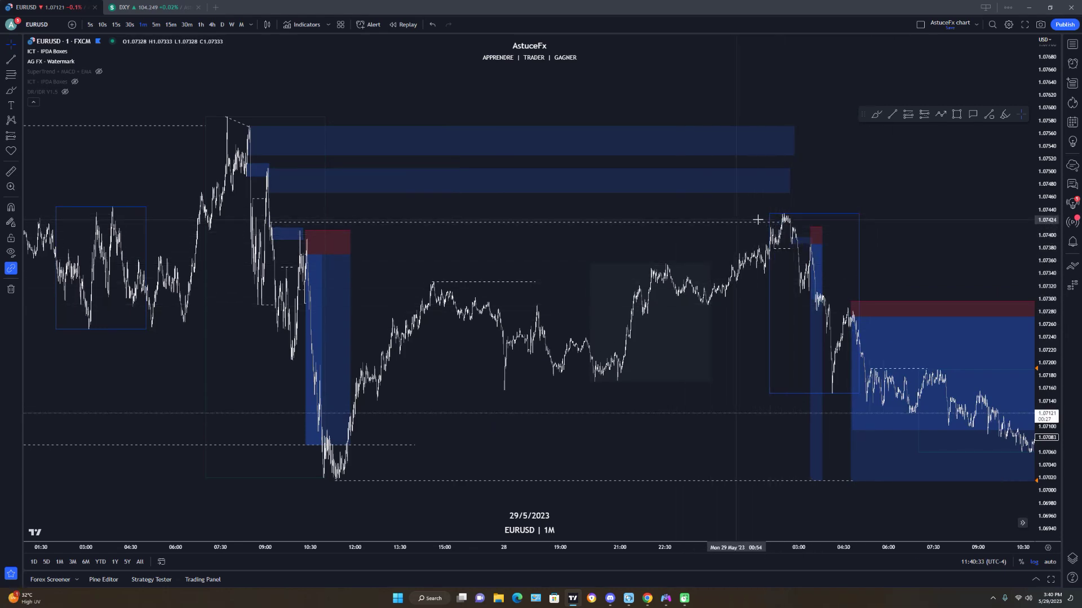
drag(637, 445, 720, 427)
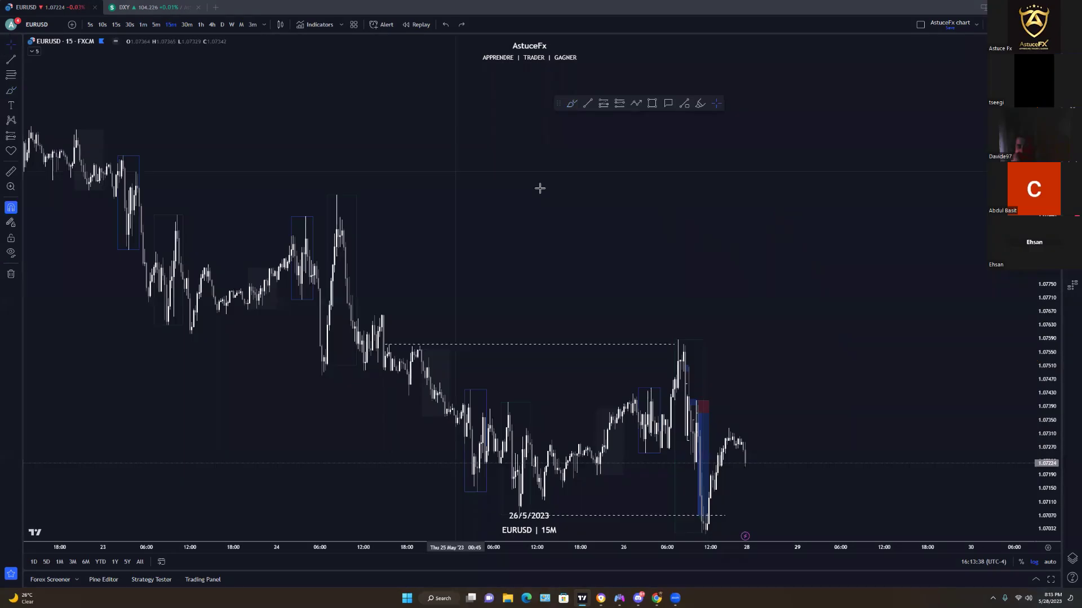
Examine the 15-minute EURUSD structure of 24–26 May between the dashed high and the dashed low.
drag(539, 189, 678, 193)
drag(826, 243, 777, 251)
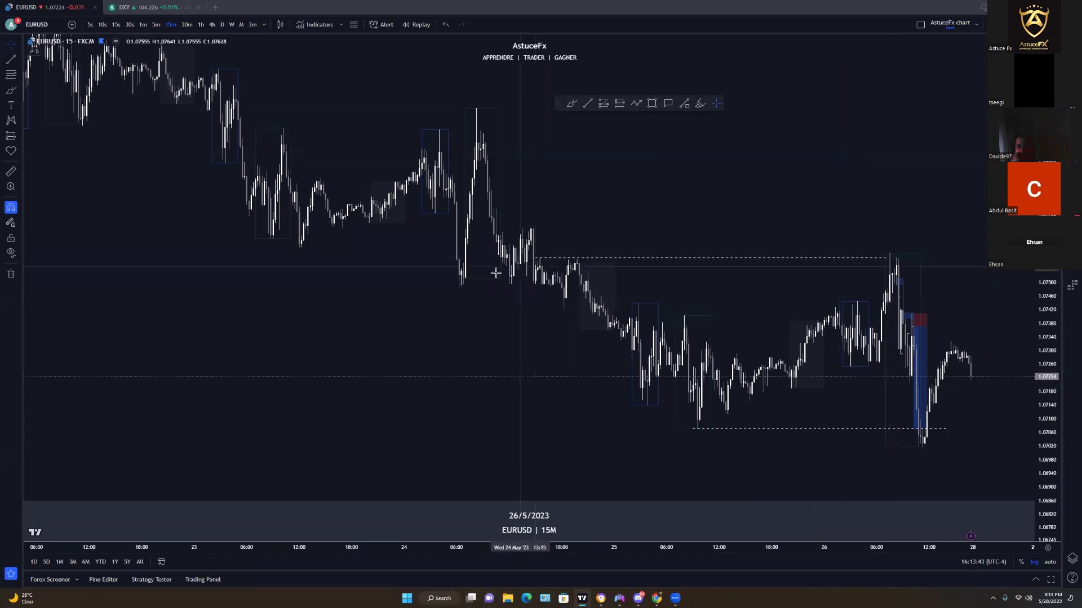
drag(647, 274, 618, 225)
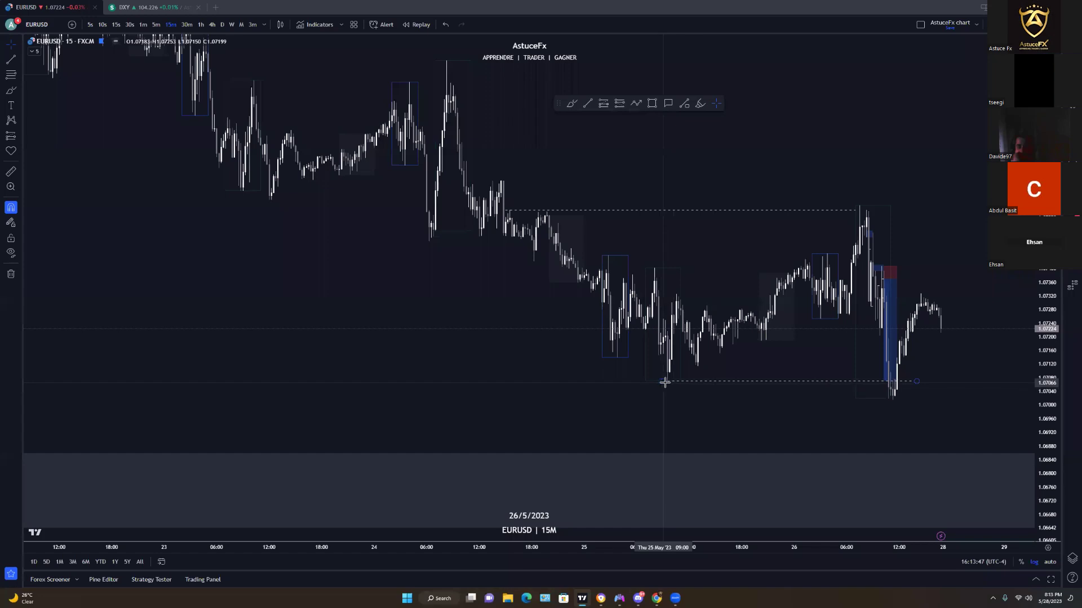
scroll(923, 397, up, 4)
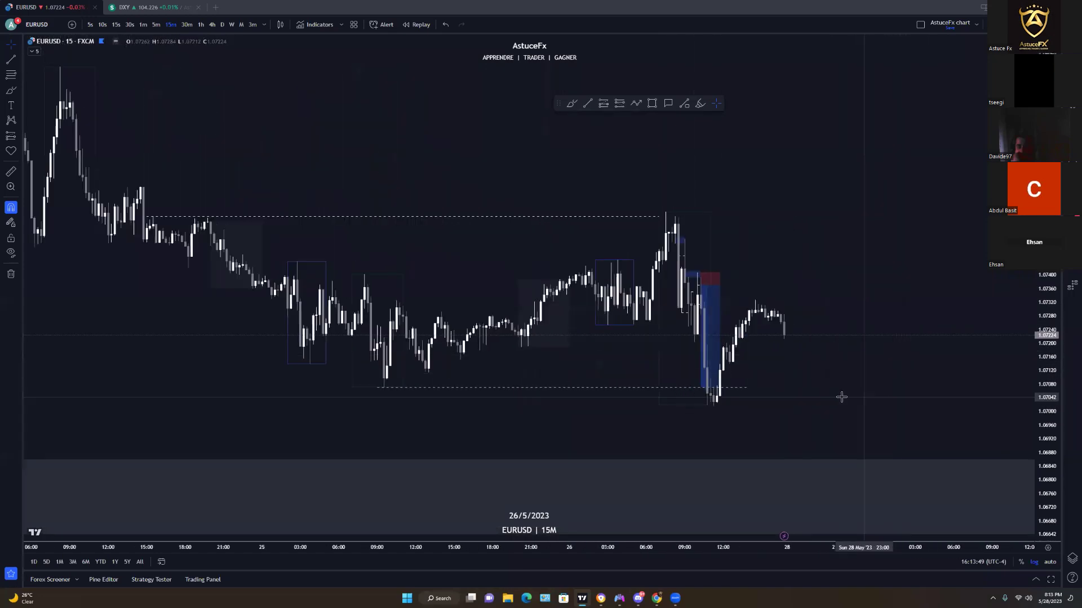
drag(1047, 477, 884, 391)
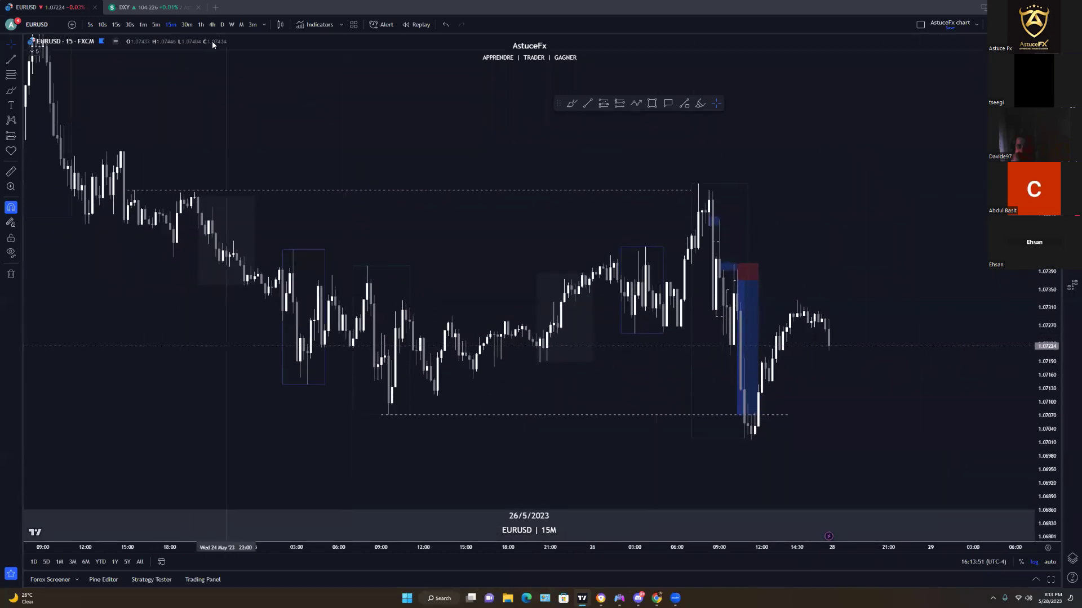
On the 5-minute timeframe, draw a zone box extending from the 08:35 drop on 26 May and a horizontal dashed line at about 1.0742.
click(153, 25)
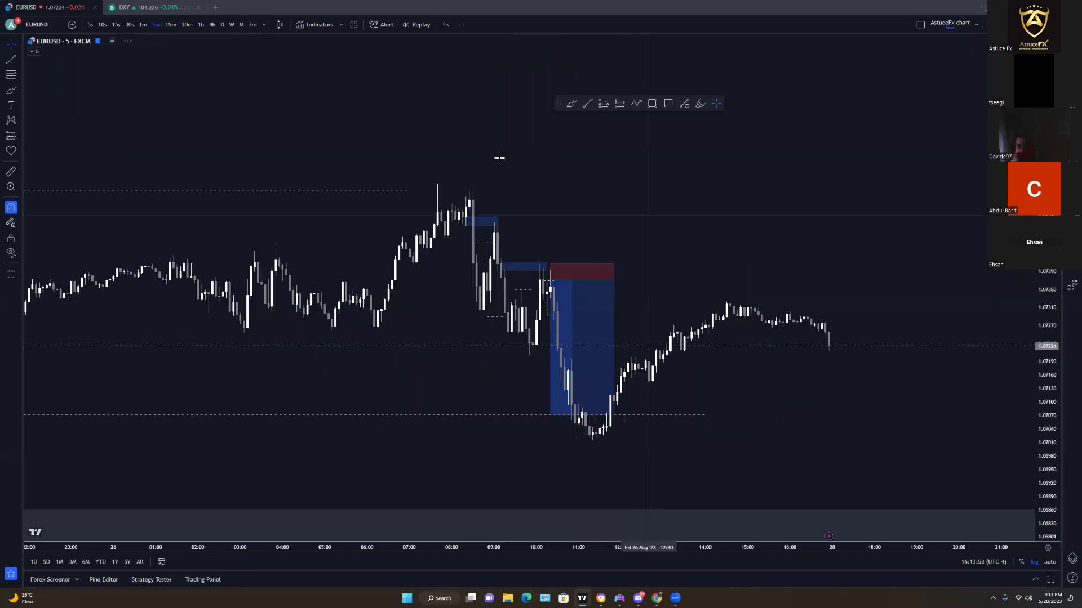
scroll(831, 391, up, 5)
drag(775, 440, 915, 459)
scroll(944, 420, up, 3)
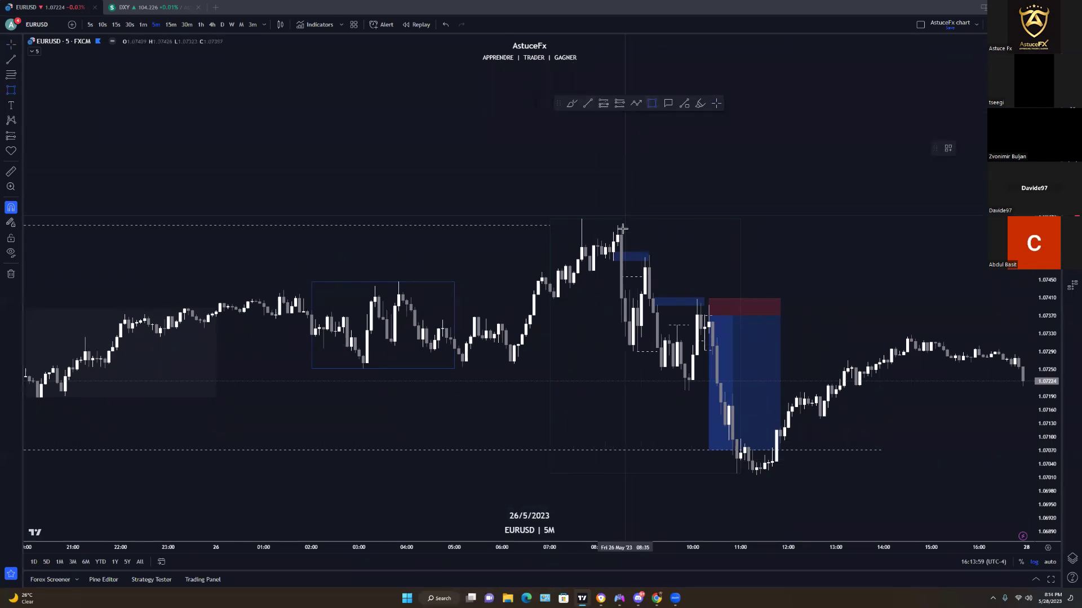
drag(628, 234, 906, 235)
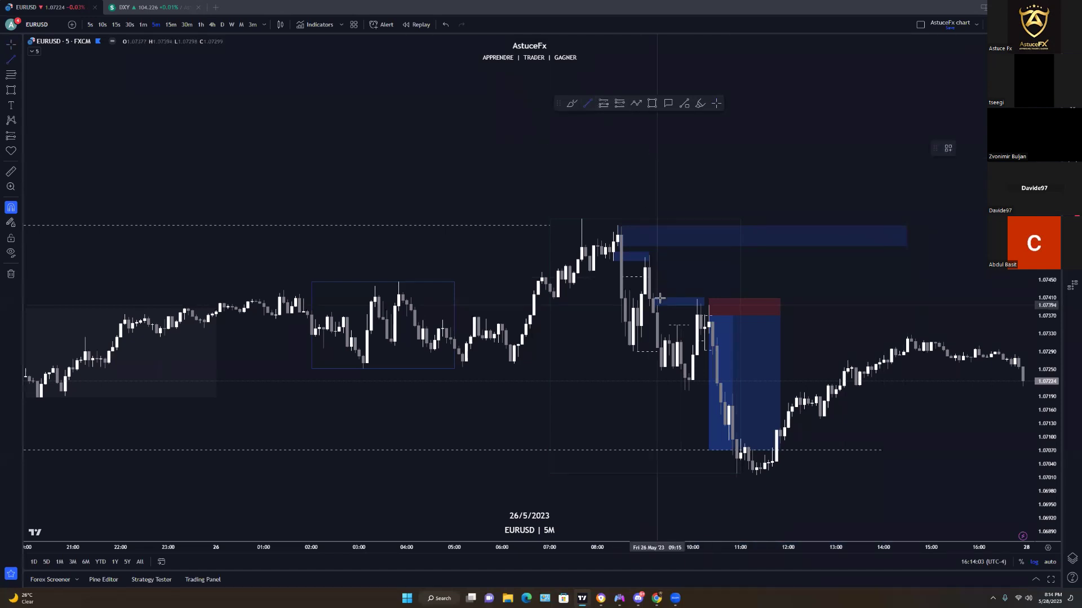
shift+click(986, 270)
click(958, 268)
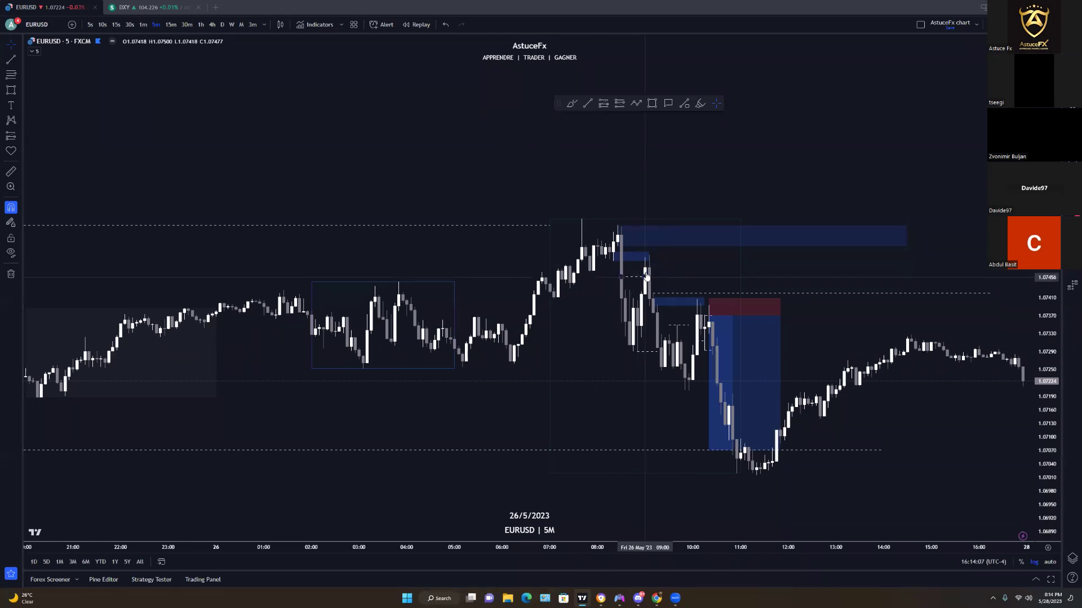
On the 1-minute timeframe, draw a zone box between 1.07505 and 1.07466, extending forward from the 26 May swing high near 09:05.
click(143, 24)
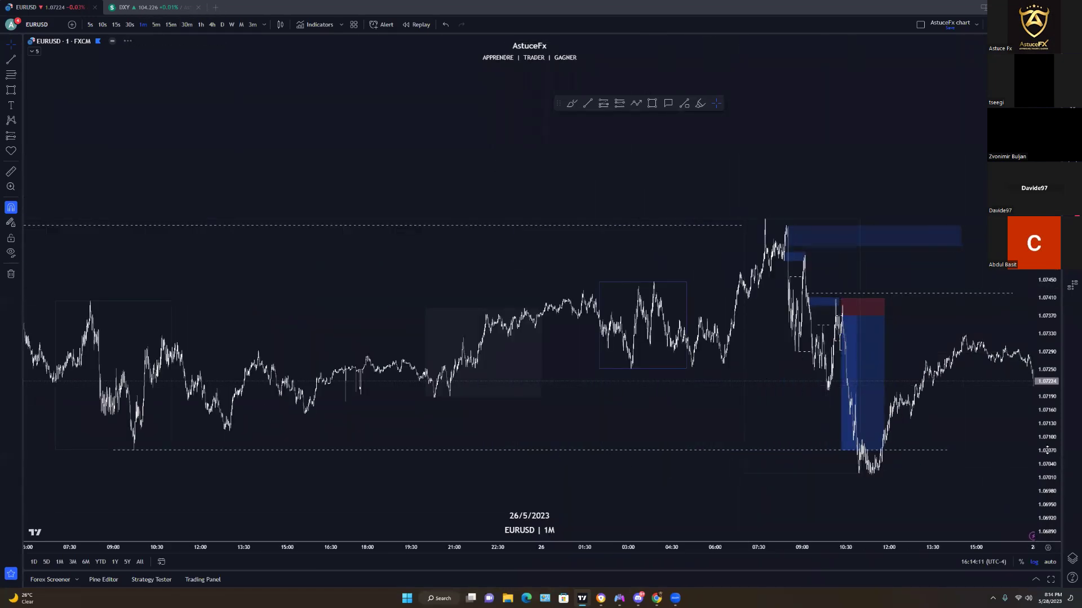
scroll(779, 318, up, 5)
scroll(778, 319, up, 3)
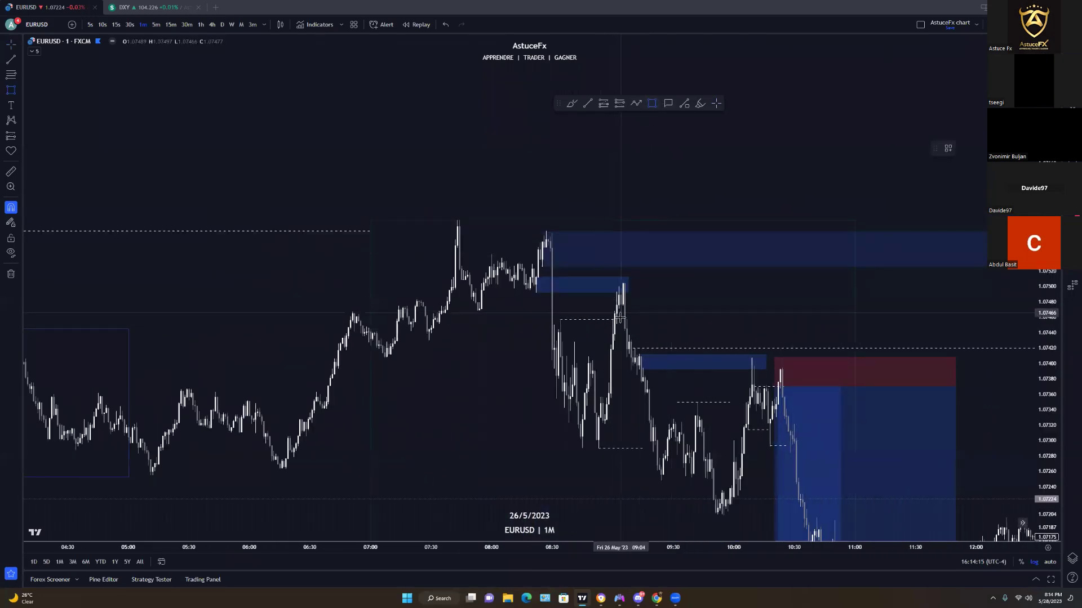
click(622, 282)
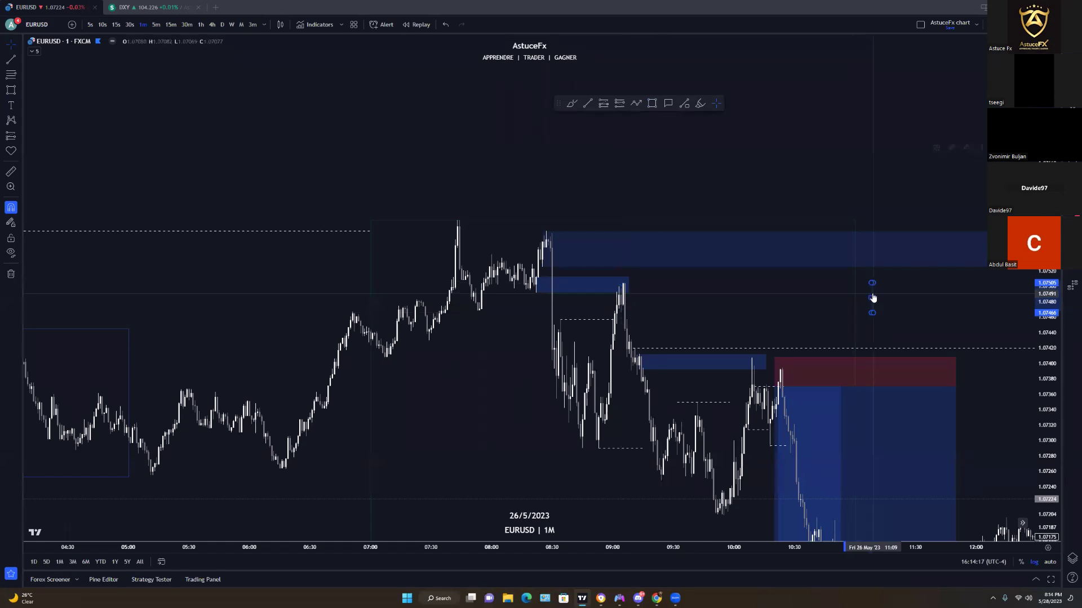
drag(622, 298, 1036, 299)
drag(937, 324, 797, 325)
scroll(797, 325, down, 6)
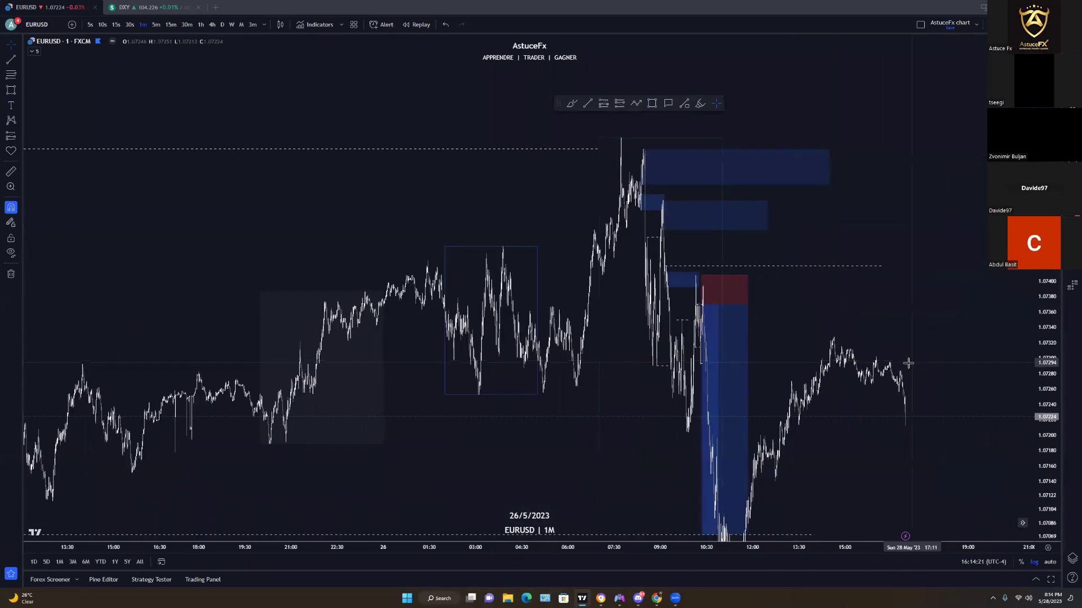
scroll(812, 299, up, 6)
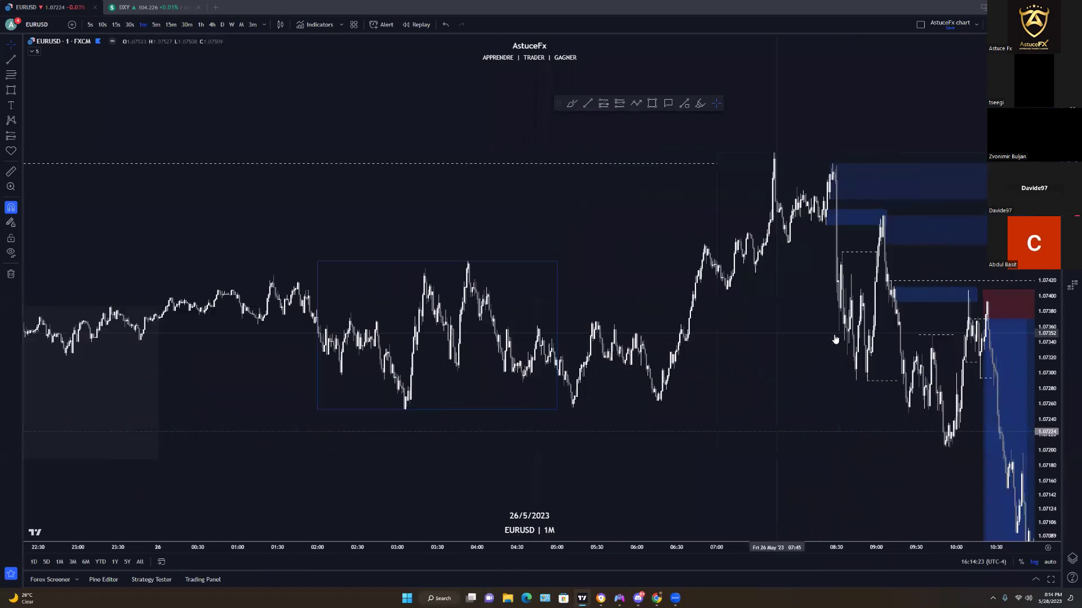
click(959, 308)
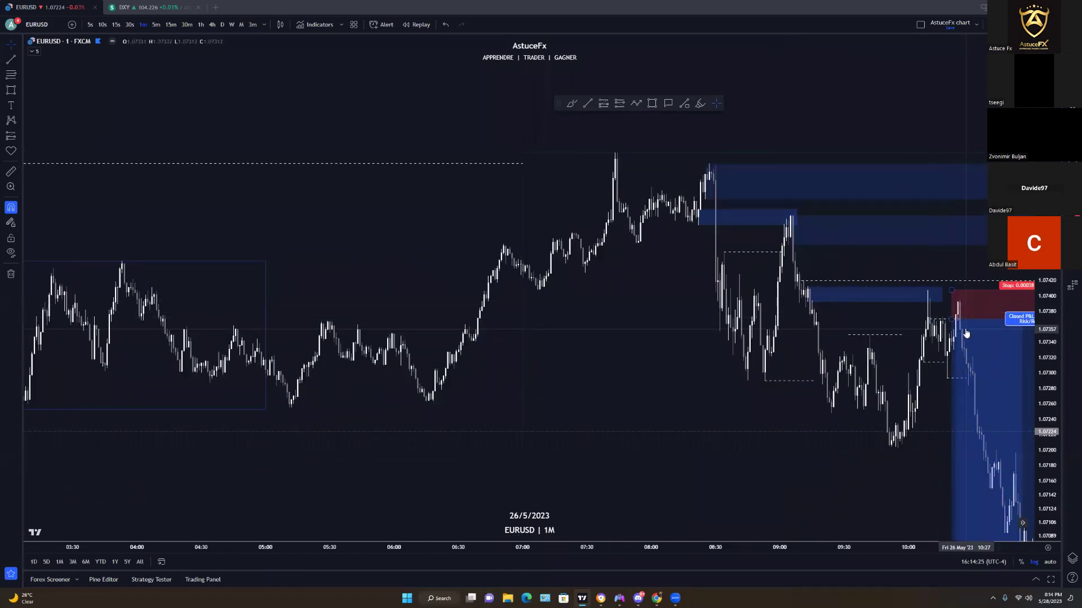
drag(820, 445, 714, 459)
click(571, 103)
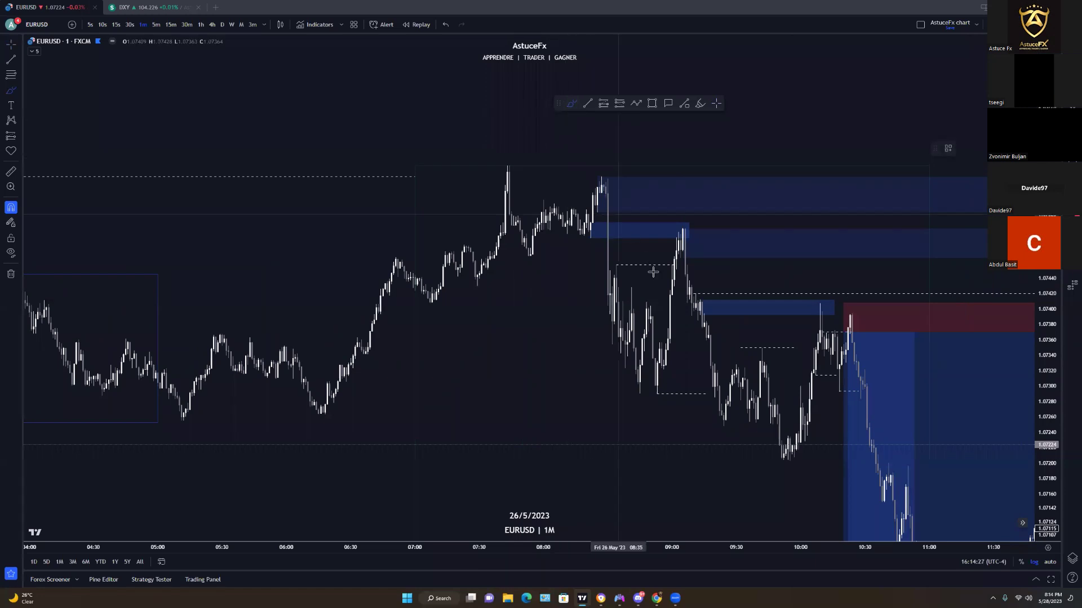
drag(883, 330, 954, 343)
key(ctrl+z)
Draw a dashed trend line from the decline near 09:08 to the lower high near 10:20, adjusting its starting point.
drag(687, 278, 942, 307)
key(ctrl+z)
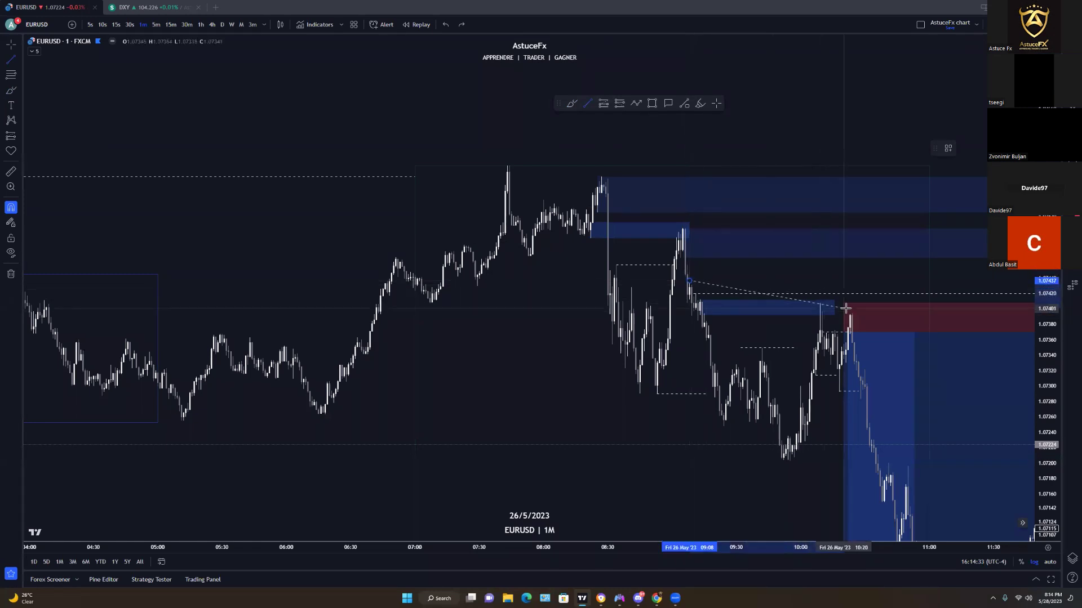
drag(686, 270, 688, 261)
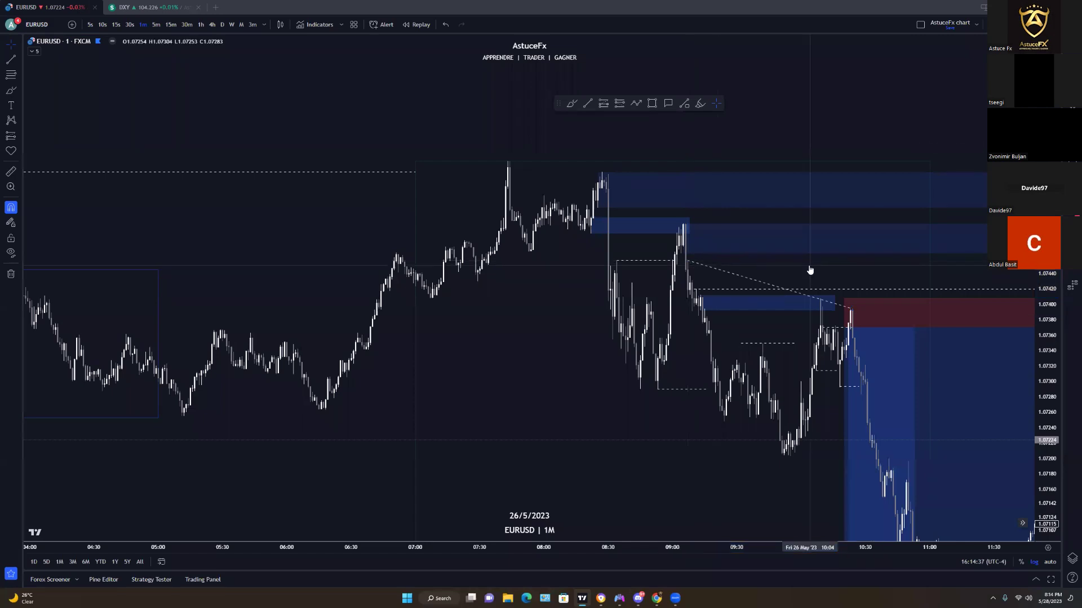
Delete the diagonal dashed trend line between the 09:08 decline and the short entry.
scroll(712, 292, down, 2)
scroll(815, 366, down, 2)
scroll(815, 367, down, 8)
drag(912, 374, 760, 339)
click(794, 253)
key(Delete)
With the brush, circle the 26 May swing high near 09:05 and stroke short horizontal marks at the upper and lower edges of the range beneath it.
drag(1045, 343, 873, 415)
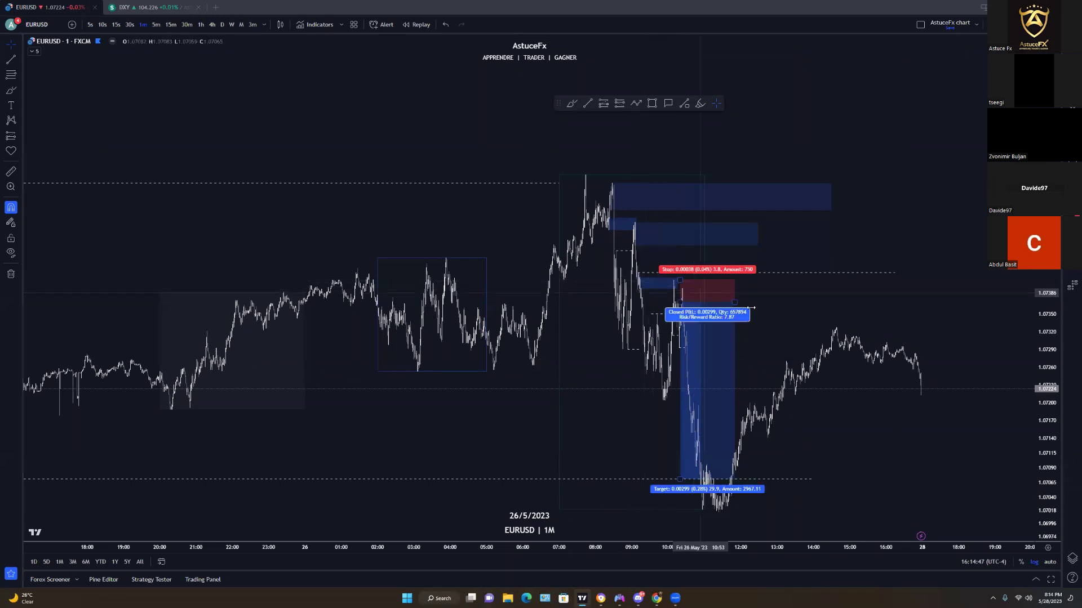
scroll(775, 322, up, 1)
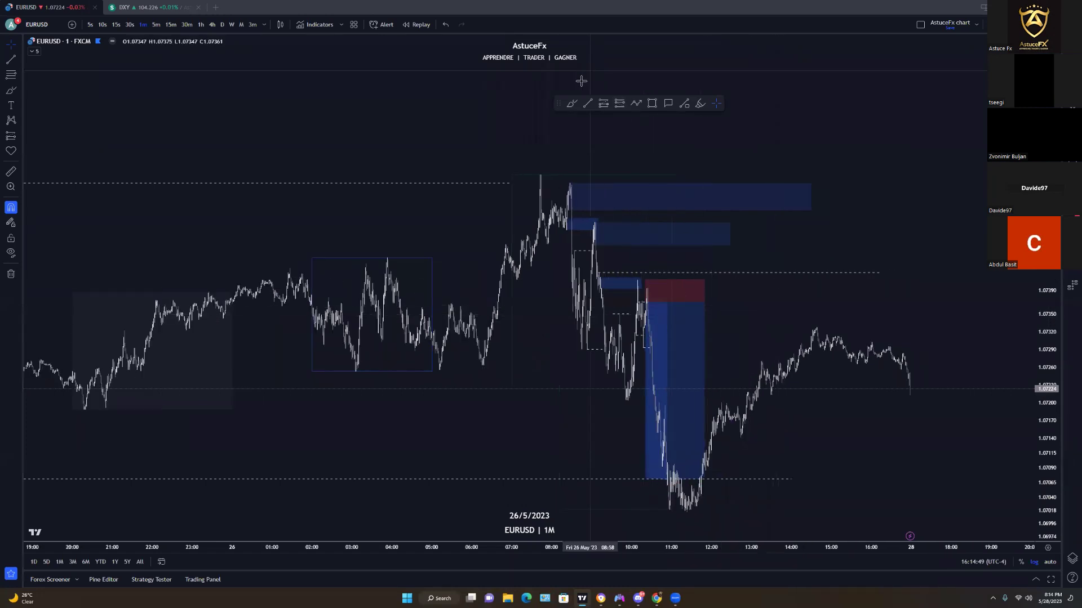
drag(594, 232, 590, 212)
drag(555, 251, 599, 252)
drag(558, 359, 602, 358)
Brush the expected scenario: a line along the 1.0742 level, a price path rising above it and dropping, and a line at the 26 May low.
drag(599, 274, 901, 276)
mouse_move(877, 356)
mouse_down()
mouse_move(879, 265)
mouse_move(922, 466)
mouse_up()
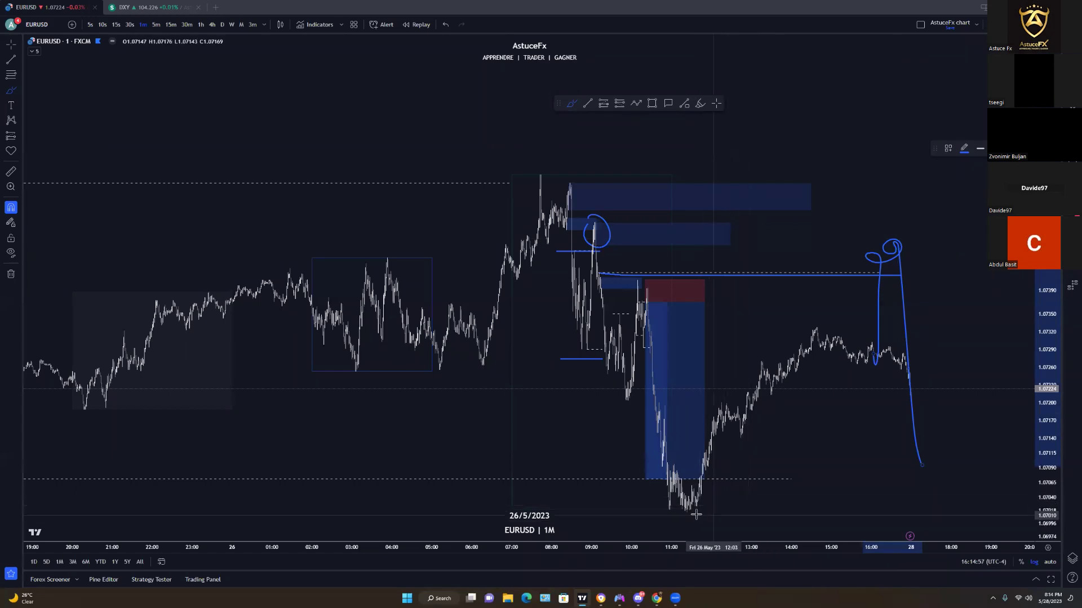
drag(641, 511, 944, 511)
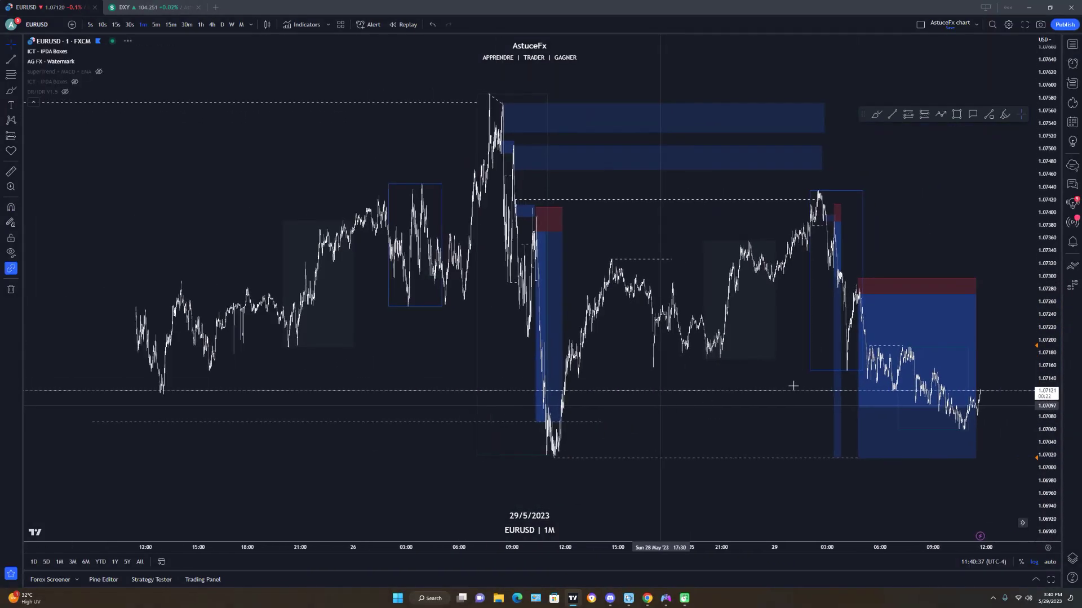
Switch the 29 May EURUSD chart to the 5-minute timeframe and examine the downtrend and the grey zone below price.
scroll(793, 386, down, 3)
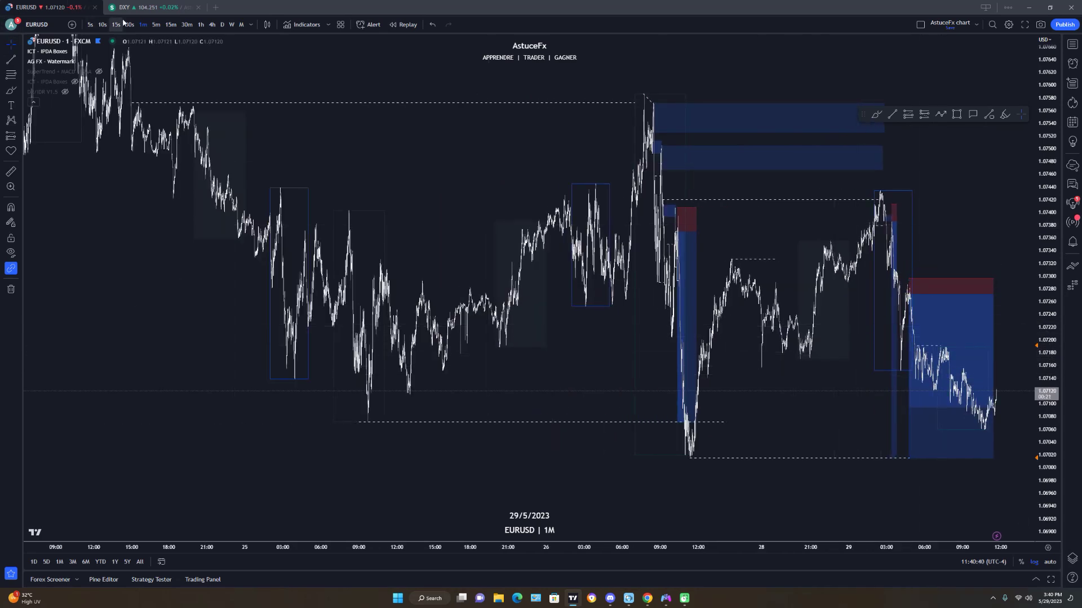
click(156, 24)
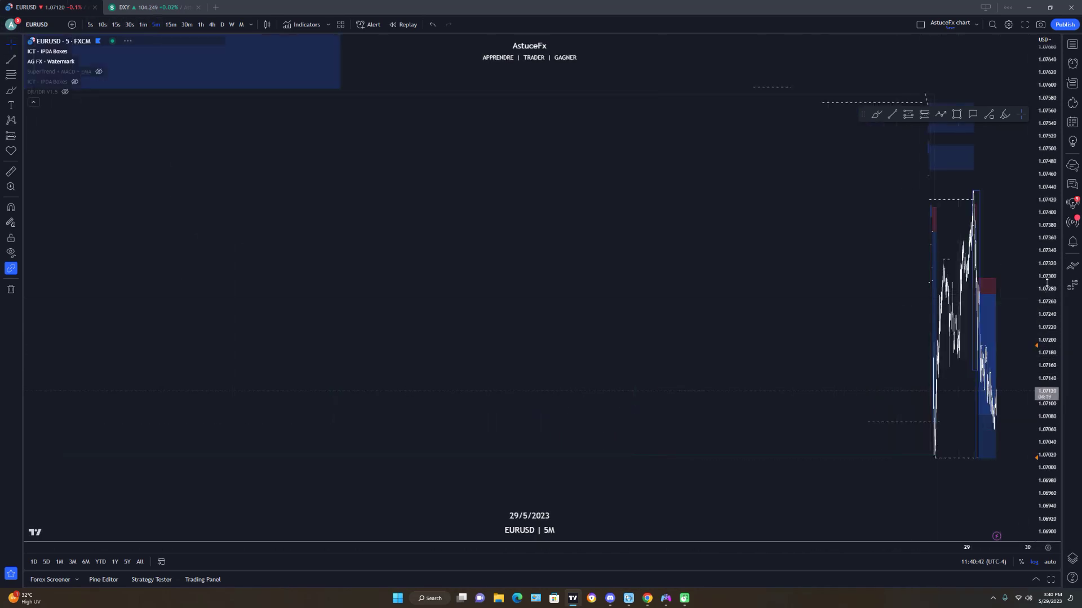
drag(1008, 491, 949, 512)
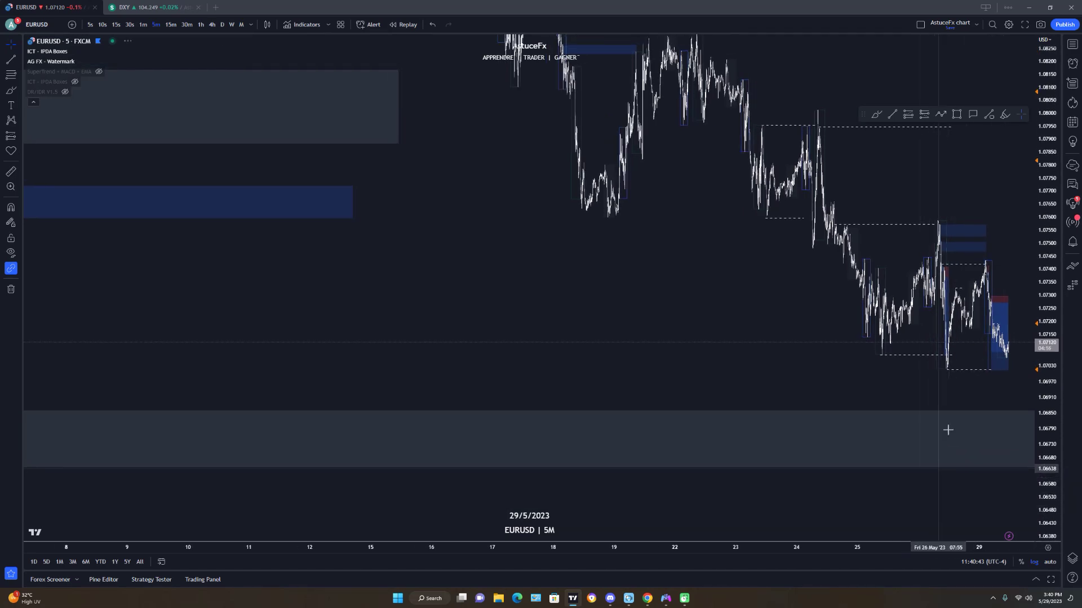
drag(984, 398, 903, 441)
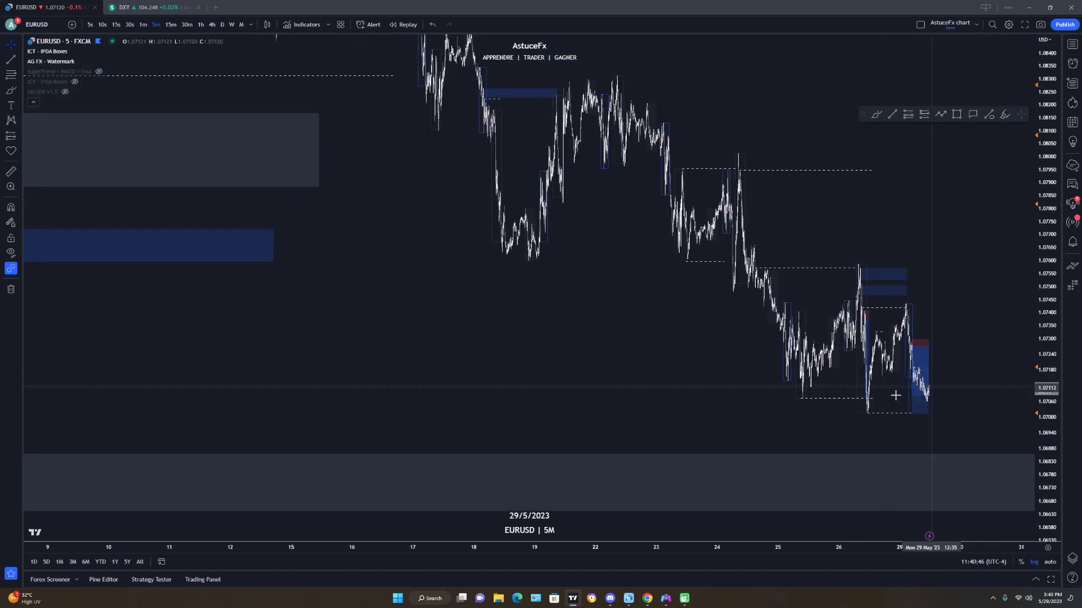
Switch EURUSD to the 4-hour timeframe and examine the price structure and marked zones from late 2022 through May 2023.
click(212, 25)
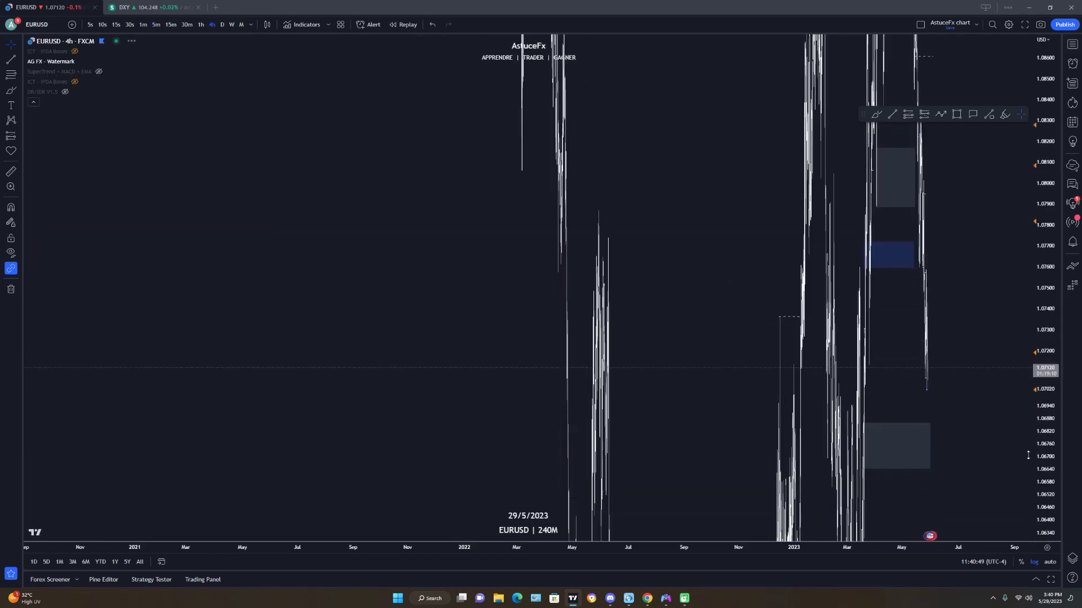
drag(1045, 344, 1046, 533)
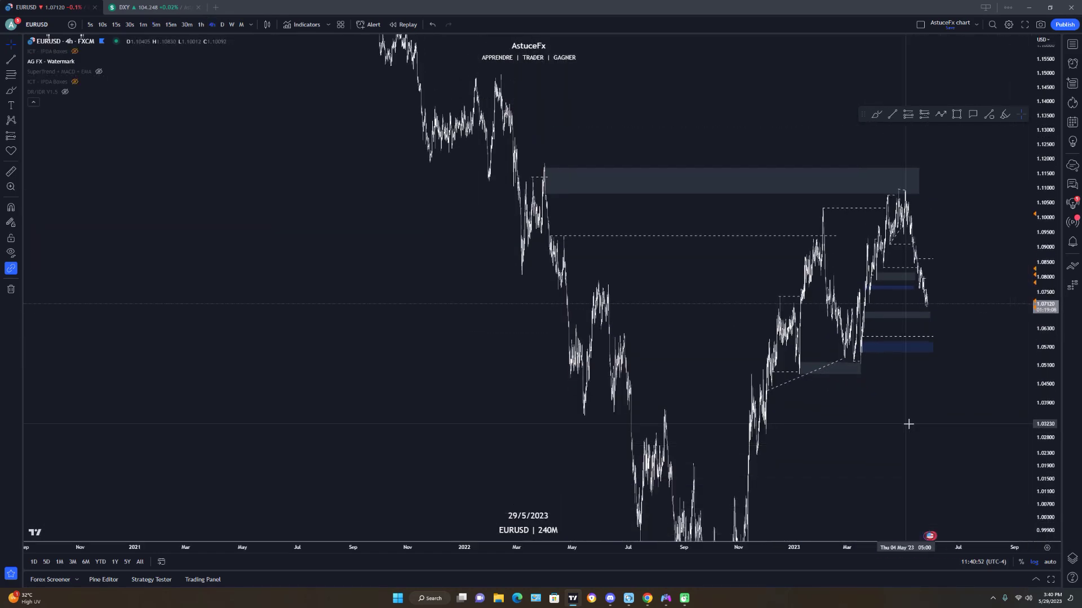
drag(886, 365, 939, 454)
scroll(934, 436, up, 8)
scroll(934, 436, up, 6)
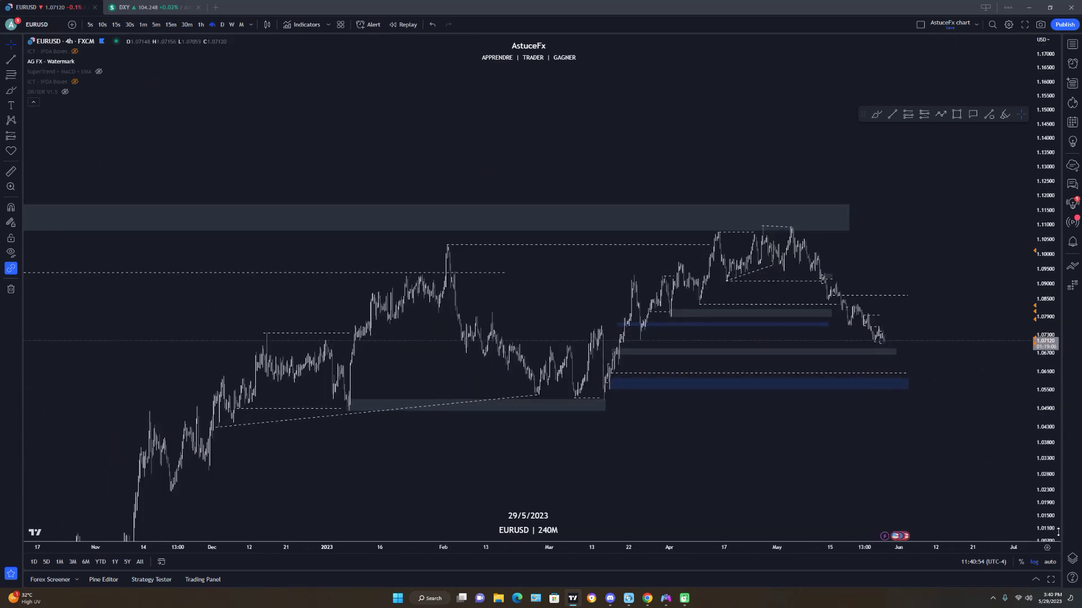
Brush an arc at the grey zone's mid-March origin and the expected path down through it to the blue zone and up, removing both strokes.
scroll(878, 420, up, 4)
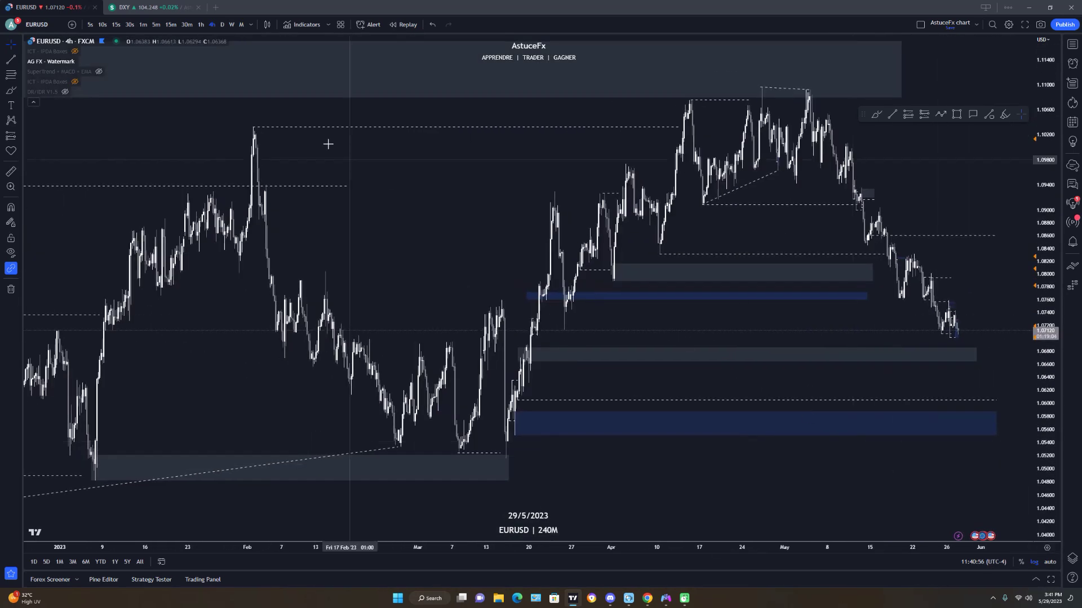
scroll(497, 249, up, 2)
drag(606, 379, 583, 379)
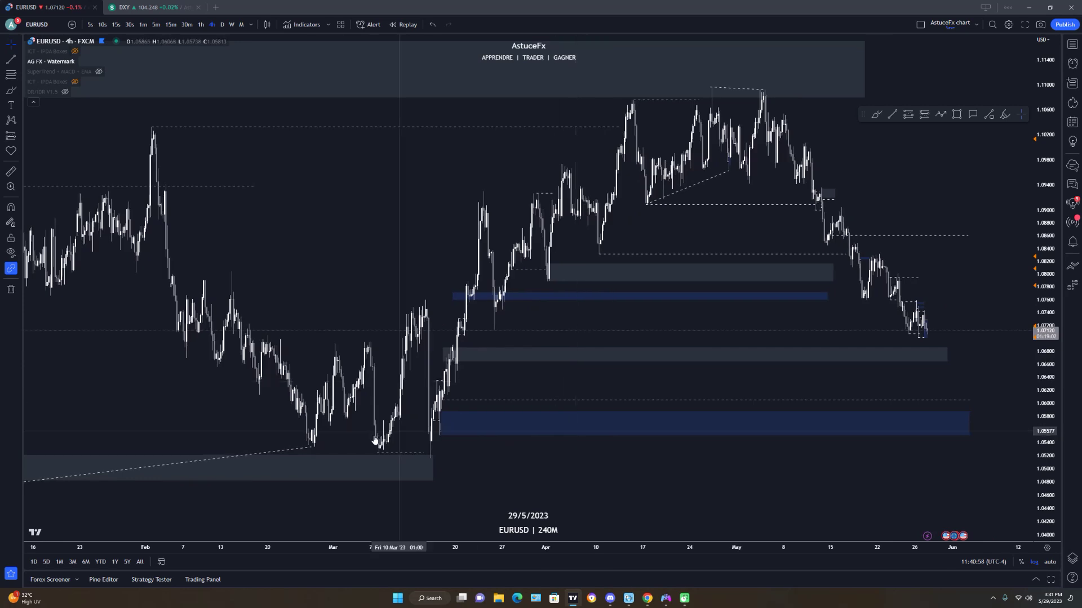
click(439, 417)
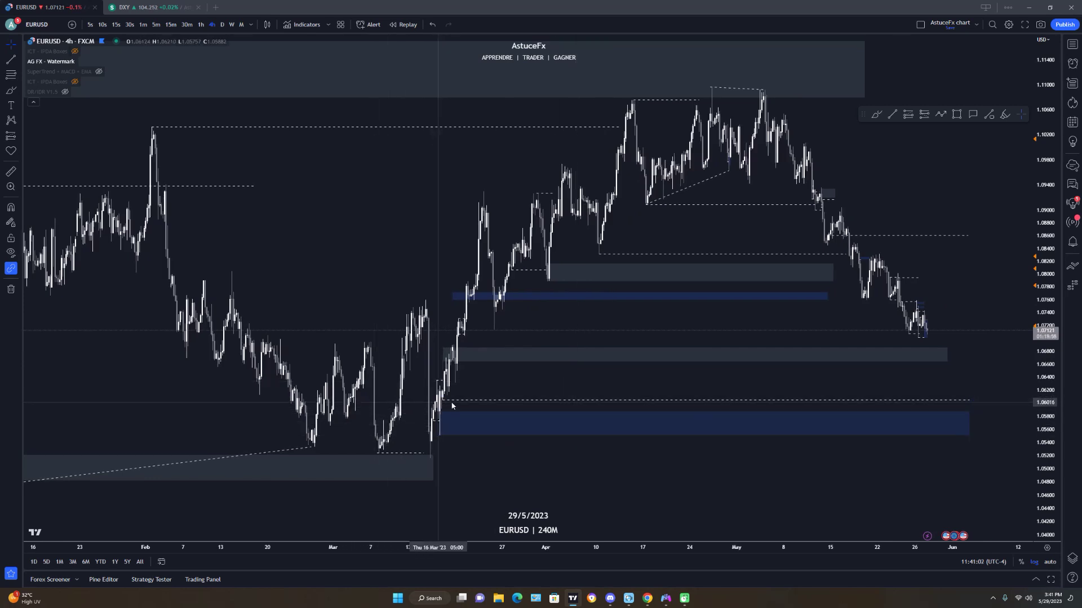
click(875, 115)
drag(437, 345, 450, 344)
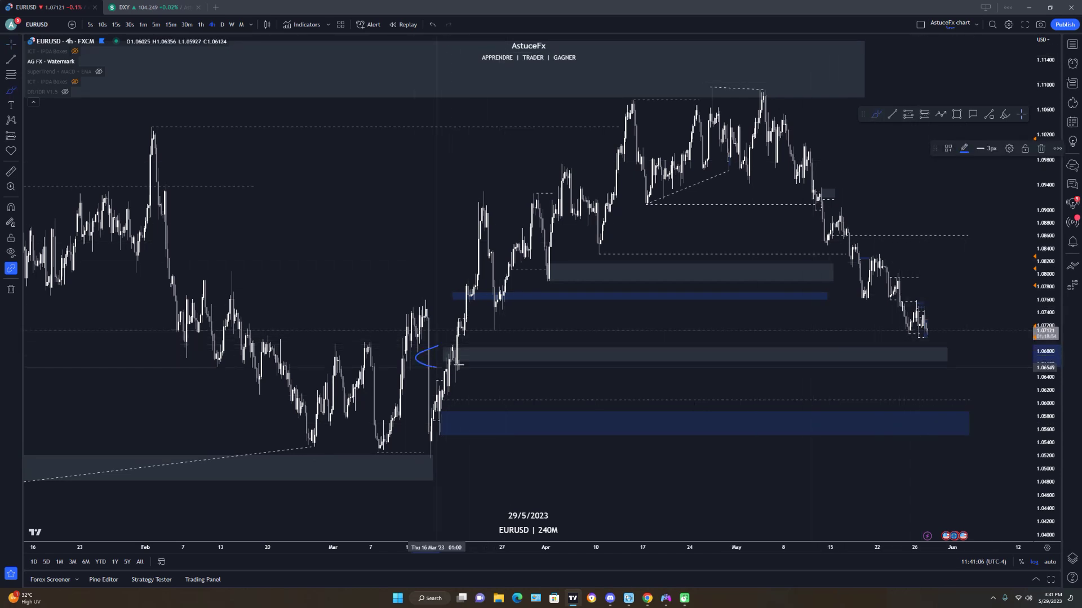
key(ctrl+z)
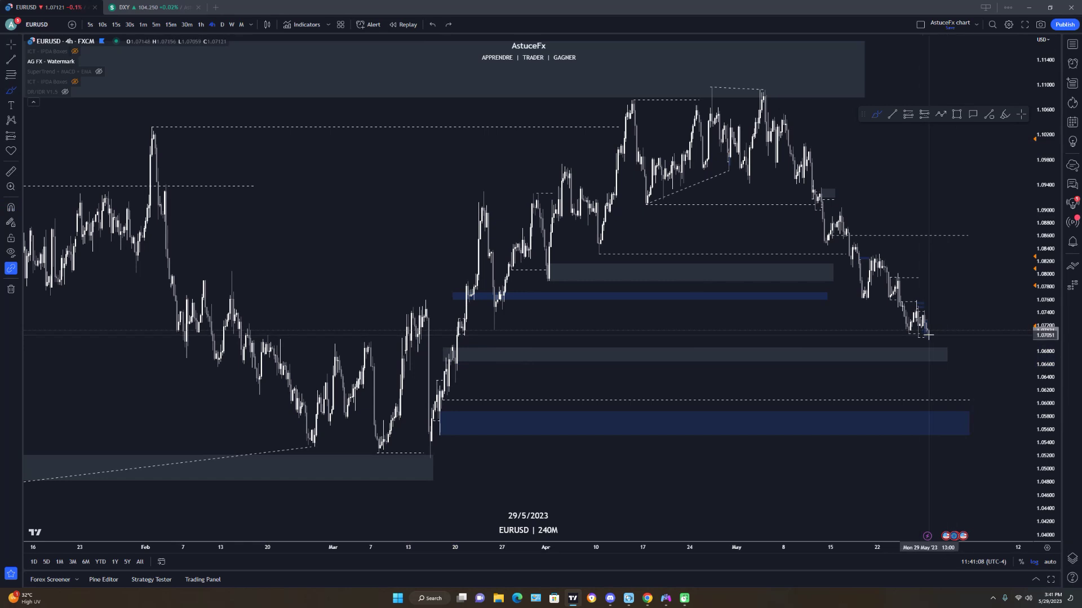
mouse_move(929, 339)
mouse_down()
mouse_move(935, 326)
mouse_move(958, 415)
mouse_move(1008, 160)
mouse_up()
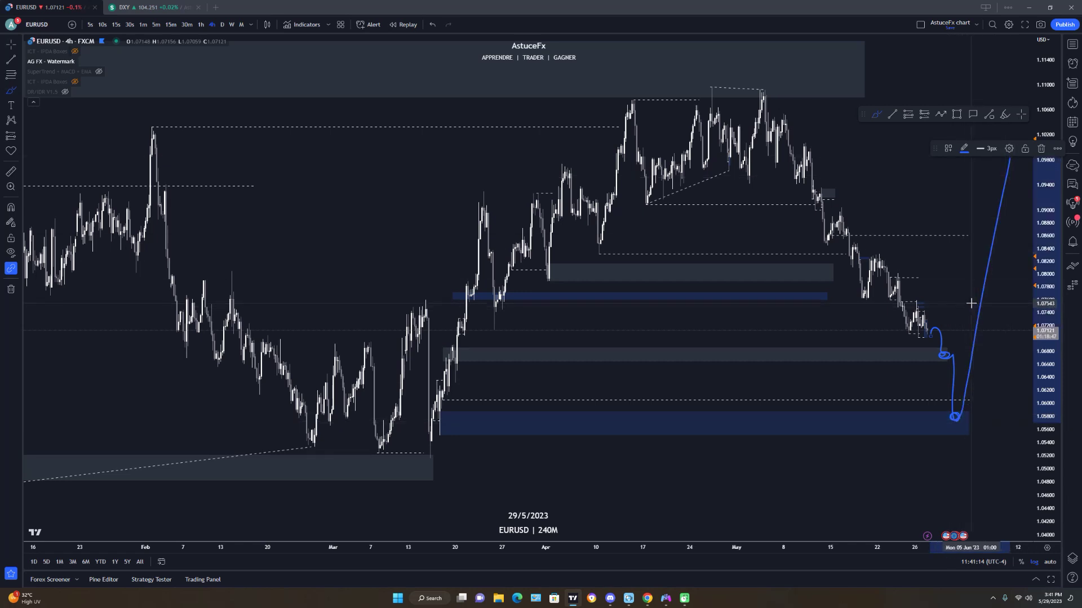
key(Delete)
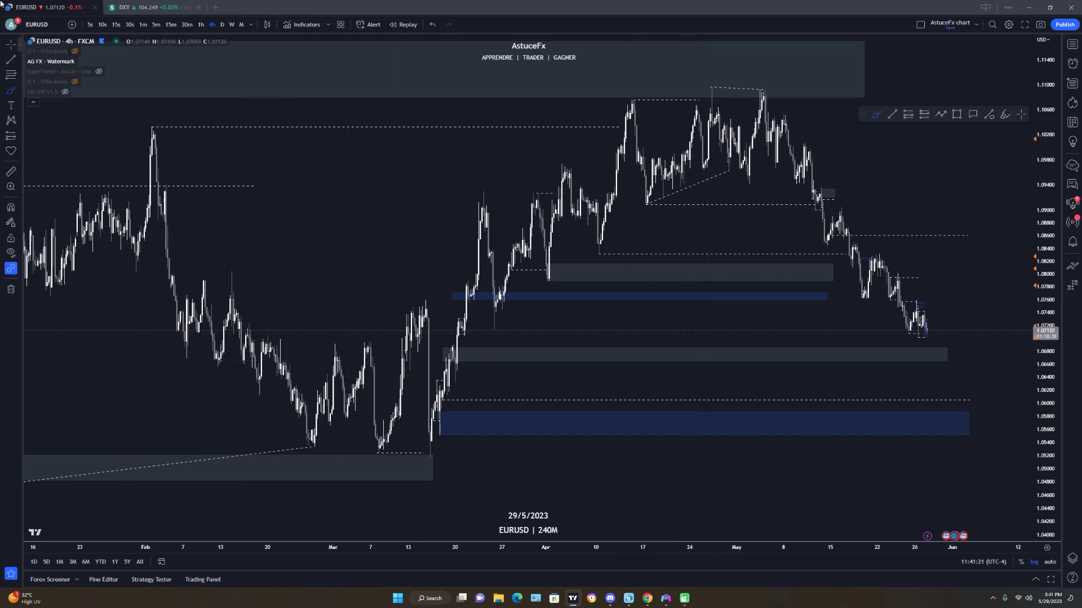
Try a brush stroke following the 4-hour decline from the 19–22 May highs toward 25 May, and undo it.
scroll(990, 264, up, 5)
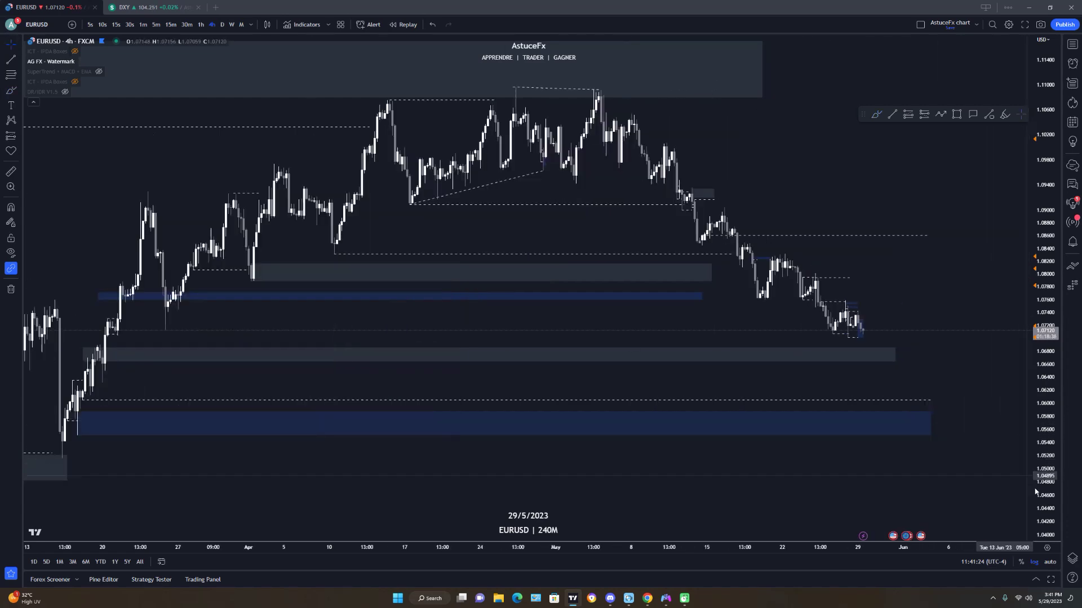
scroll(991, 263, up, 5)
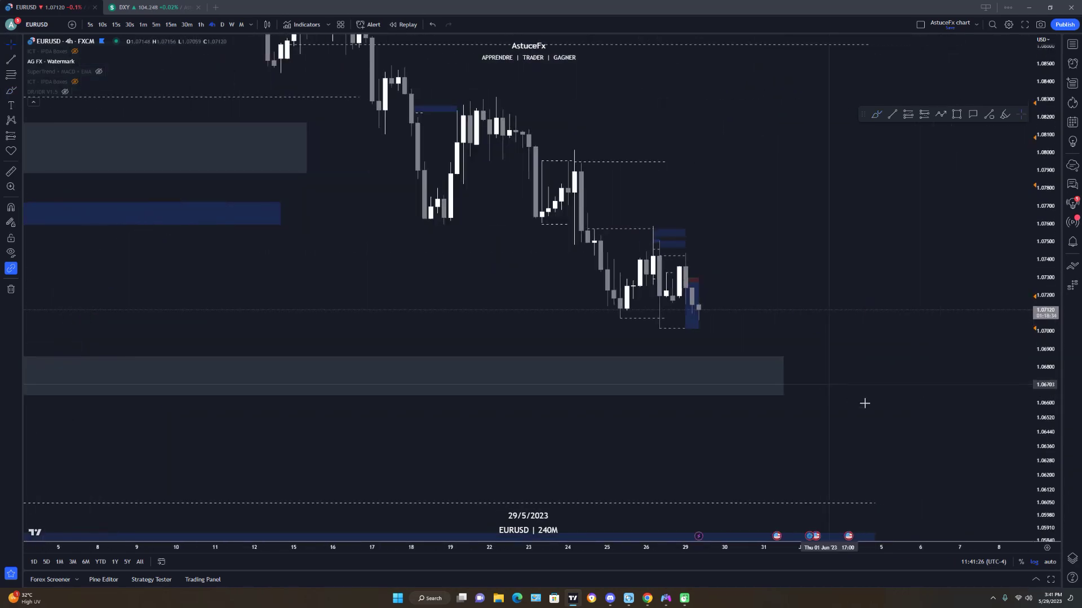
drag(881, 321, 954, 381)
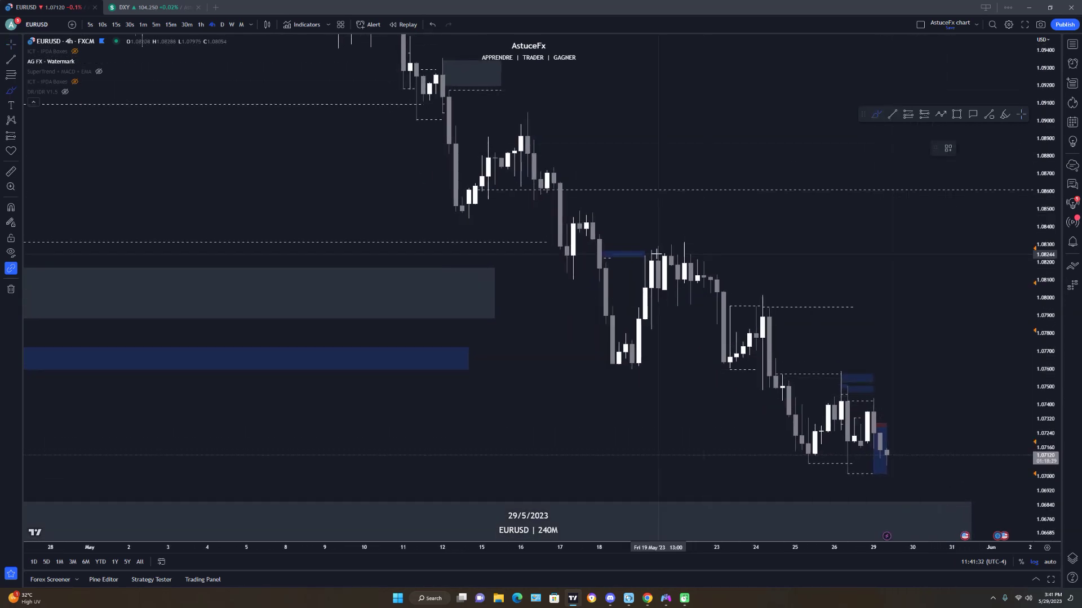
mouse_move(673, 235)
mouse_down()
mouse_move(688, 242)
mouse_move(794, 484)
mouse_up()
key(ctrl+z)
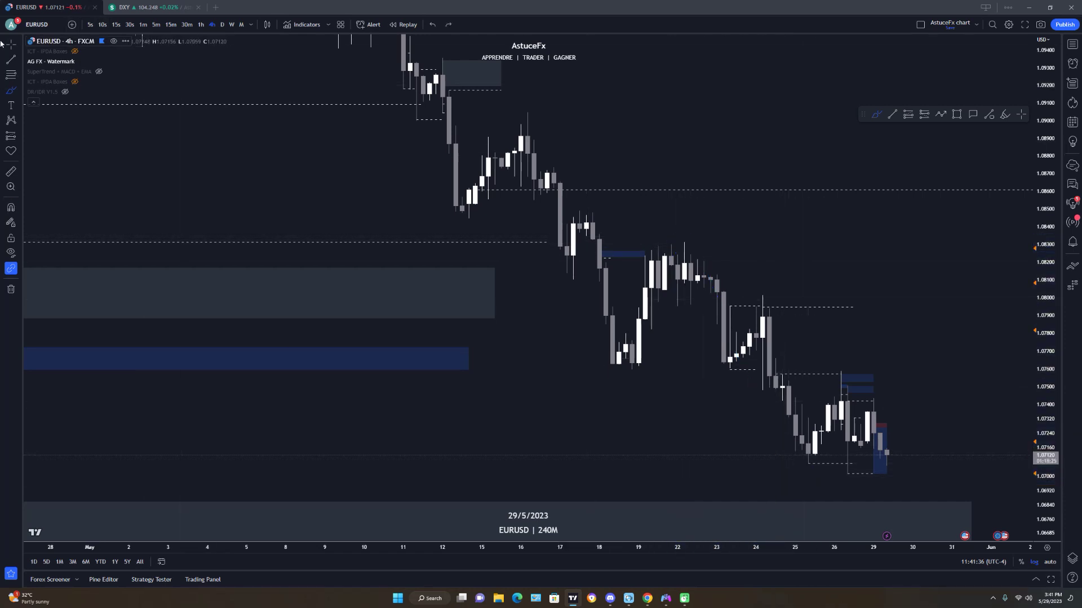
Switch the EURUSD chart to the 15-minute timeframe, framed on the 18–29 May decline and the grey zone below price.
click(172, 24)
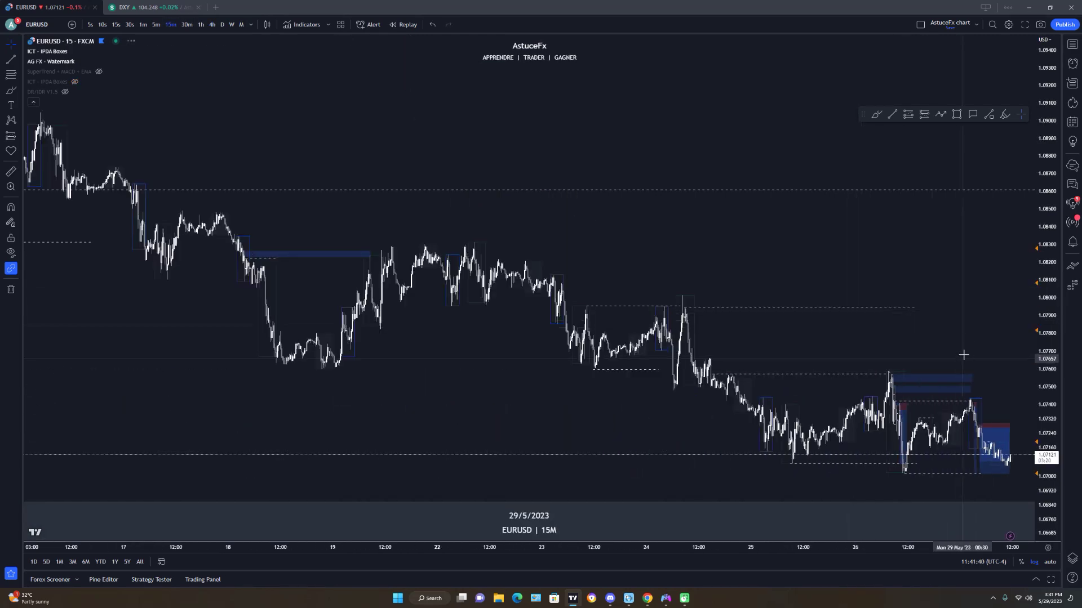
drag(981, 418, 987, 295)
drag(1047, 487, 1046, 409)
scroll(946, 402, up, 2)
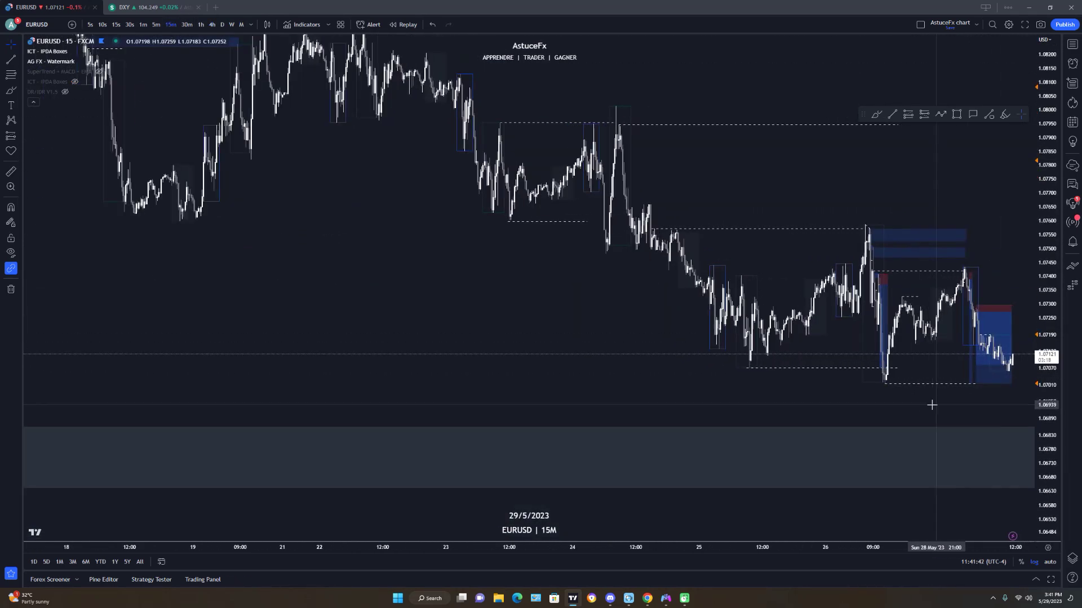
drag(929, 410, 898, 459)
In the empty area below the 22–23 May candles, brush a falling zigzag with horizontal marks labelled A at its swing high and B at its low.
click(873, 115)
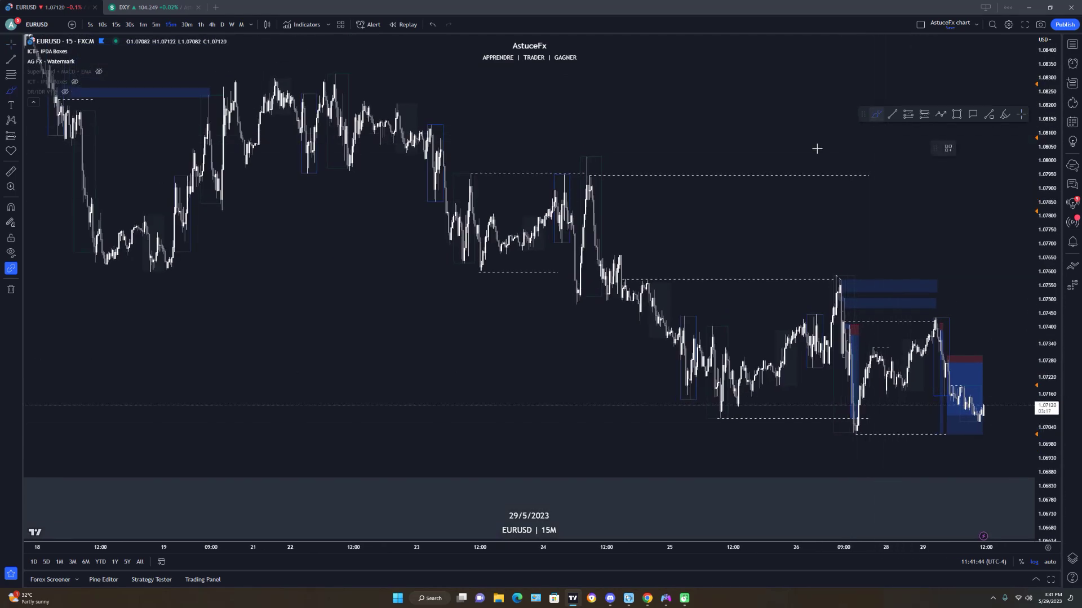
mouse_move(289, 327)
mouse_down()
mouse_move(350, 363)
mouse_move(406, 482)
mouse_up()
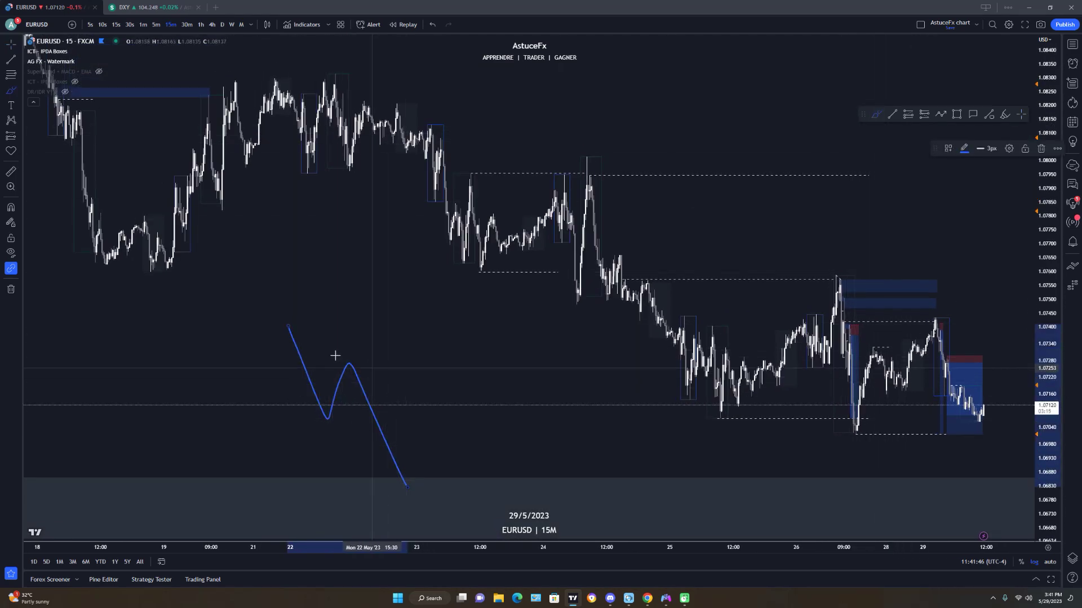
drag(332, 362, 377, 363)
drag(385, 488, 432, 489)
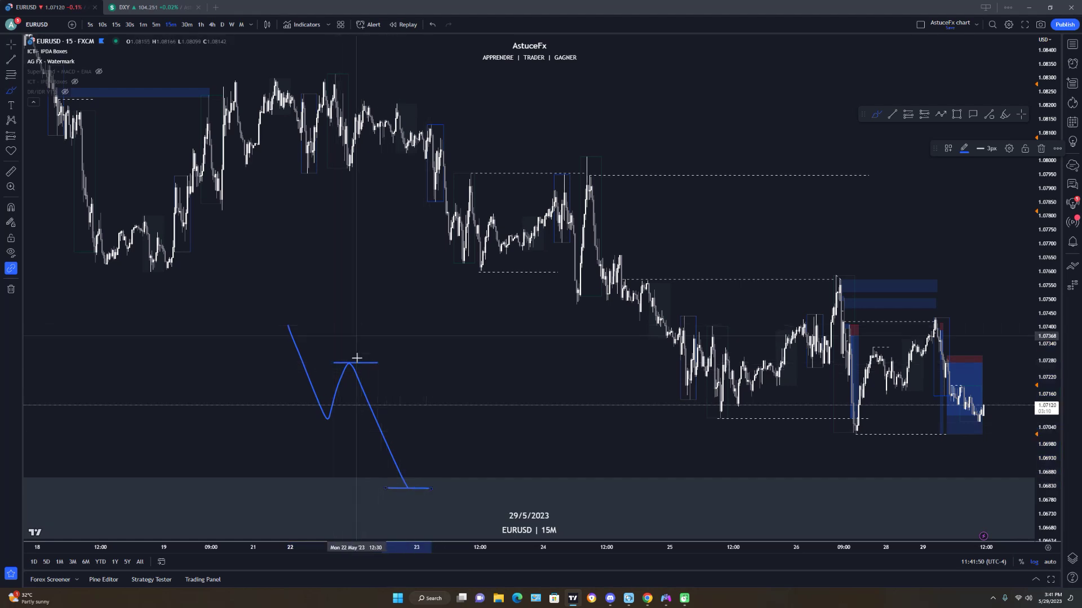
drag(357, 350, 378, 349)
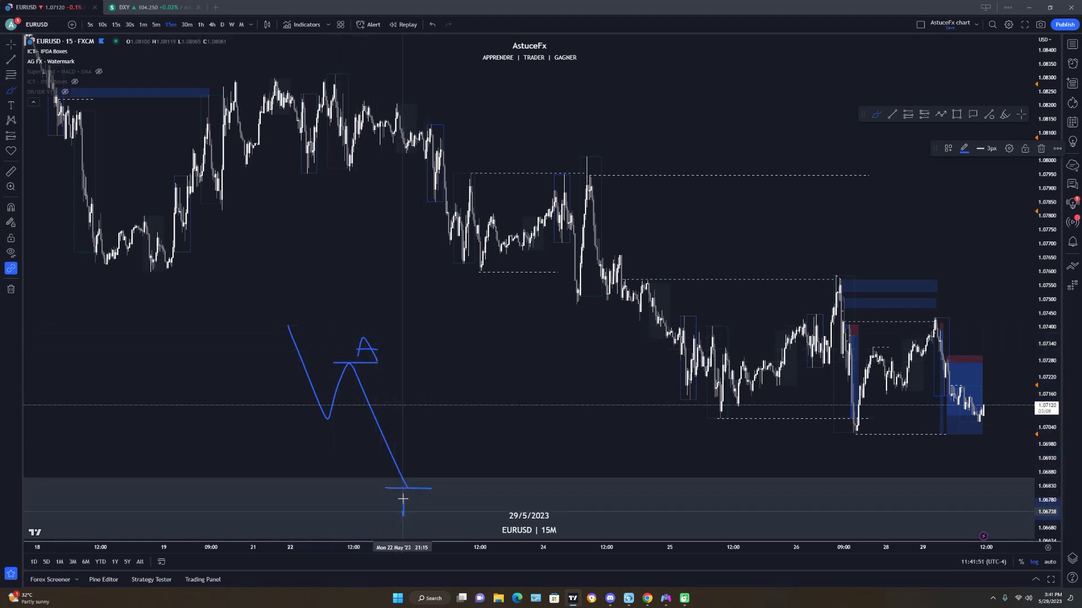
drag(414, 517, 404, 517)
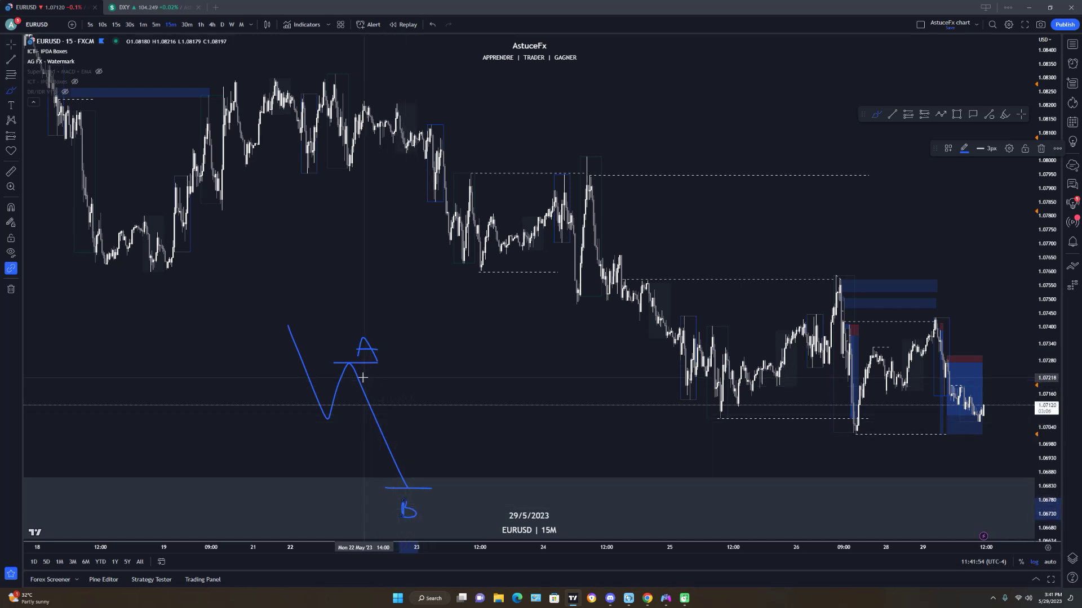
Add to the A–B sketch two parallel lines just under A, a circled retracement from B into them, and a drop below B.
mouse_move(349, 382)
mouse_down()
mouse_move(395, 483)
mouse_move(411, 475)
mouse_move(362, 372)
mouse_up()
key(ctrl+z)
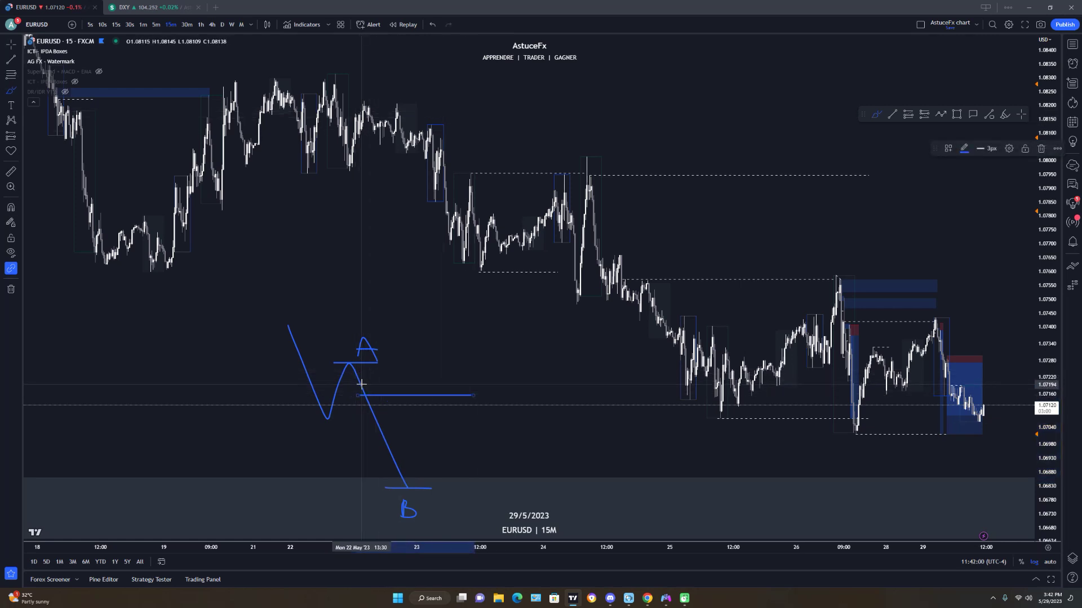
mouse_move(403, 491)
mouse_down()
mouse_move(449, 390)
mouse_move(490, 494)
mouse_up()
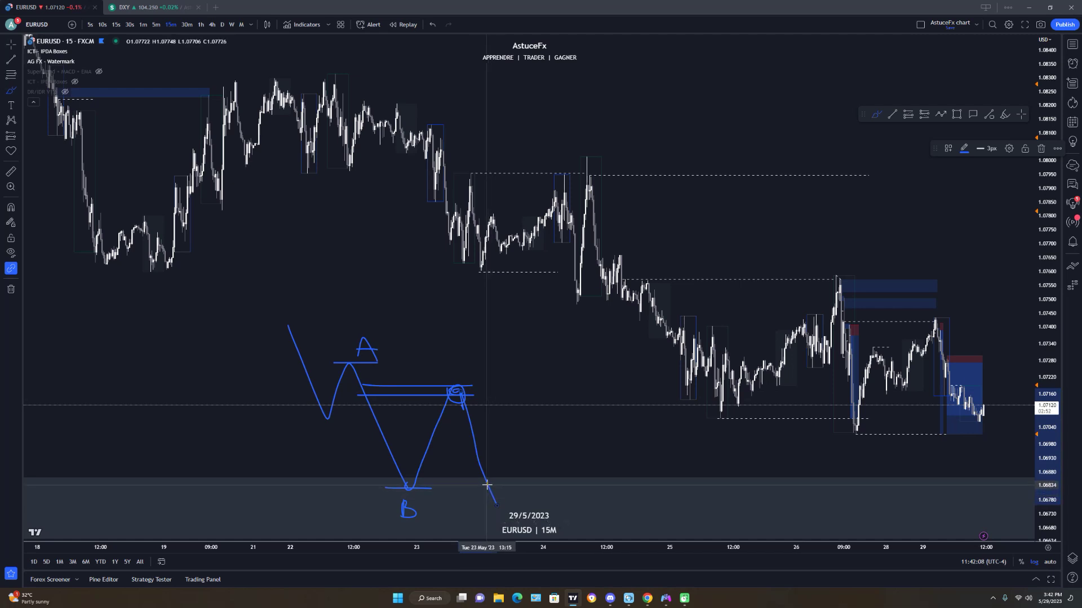
Undo all brush strokes of the A–B schematic.
key(ctrl+z)
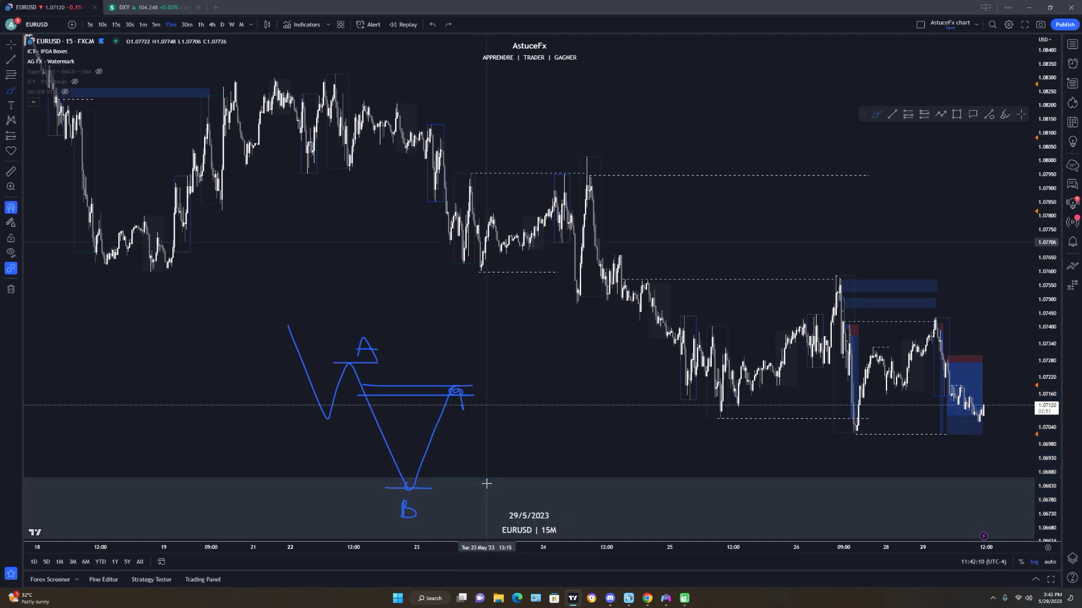
key(ctrl+z)
key(ctrl+z)
key(ctrl+z)
key(ctrl+z)
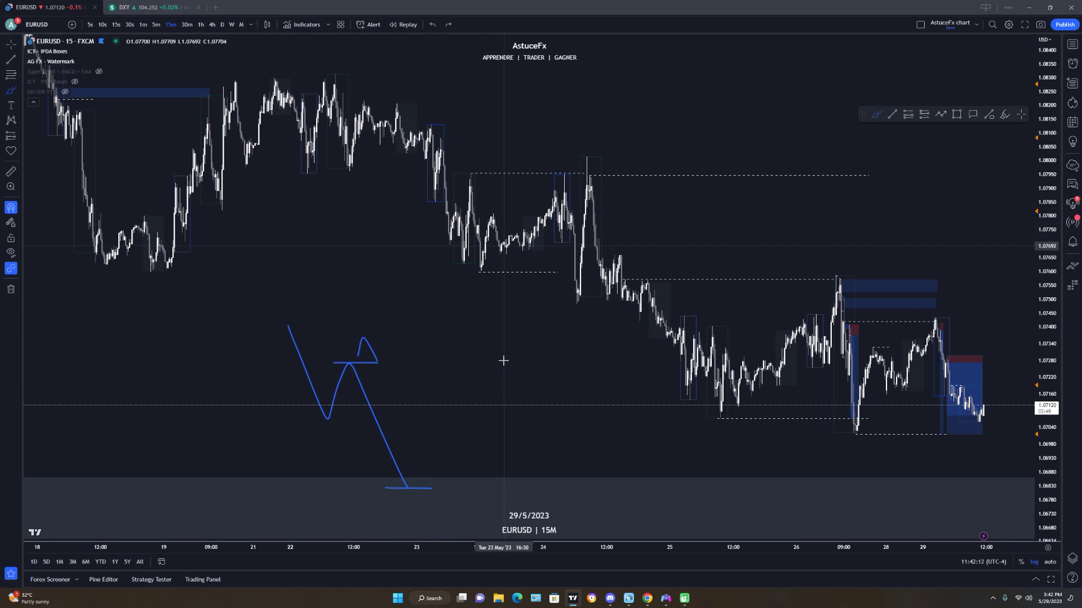
key(ctrl+z)
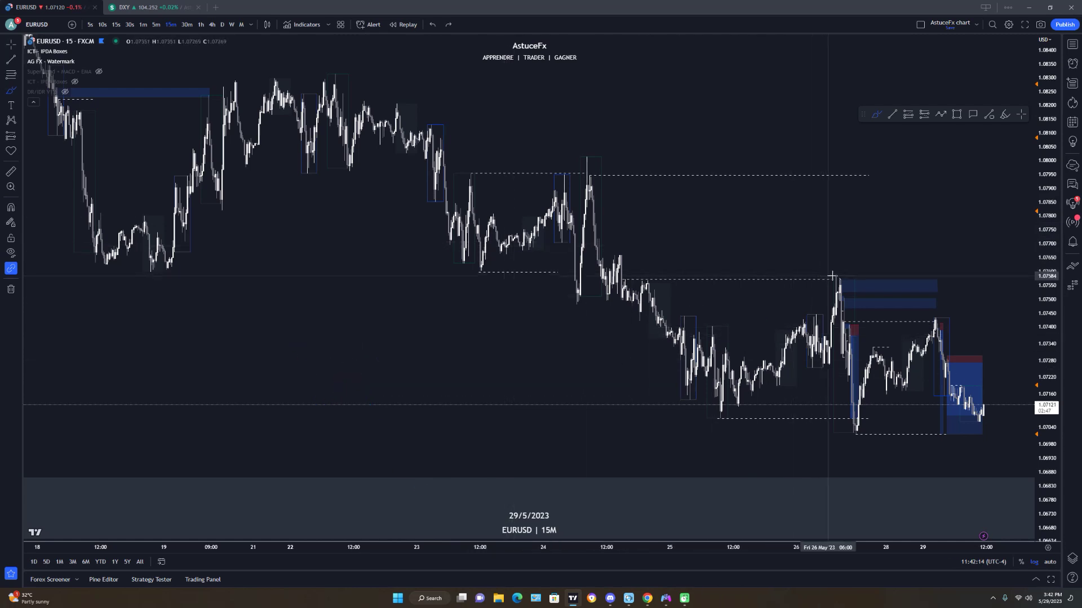
Circle the 26 May swing high and low, and brush a rise from the low and a horizontal line along the dashed level near 1.0742.
drag(826, 279, 834, 277)
drag(855, 442, 849, 434)
scroll(905, 468, up, 2)
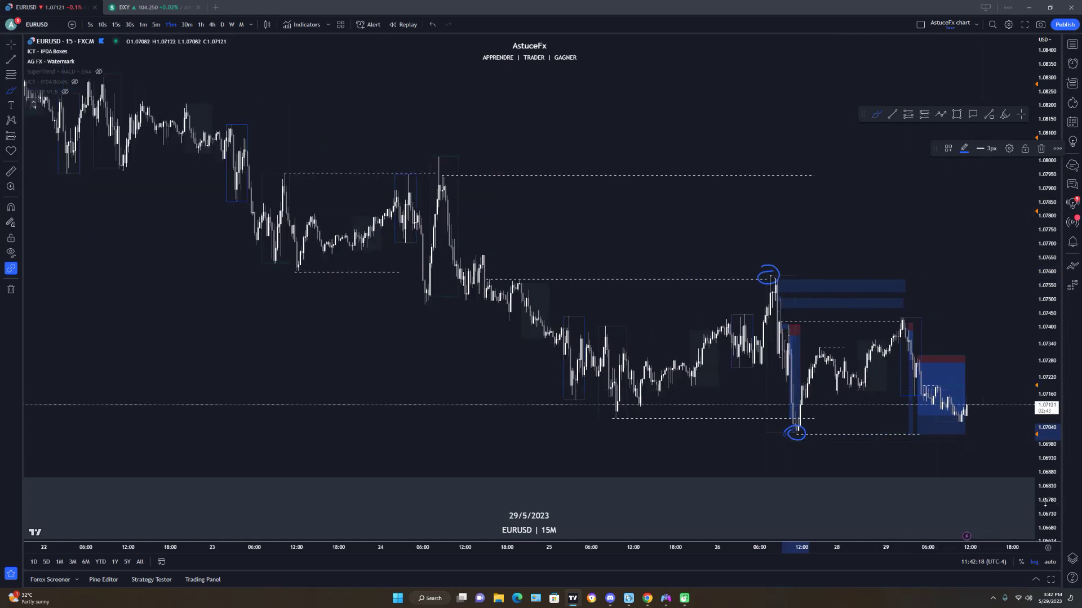
drag(1045, 501, 1045, 479)
drag(799, 465, 884, 342)
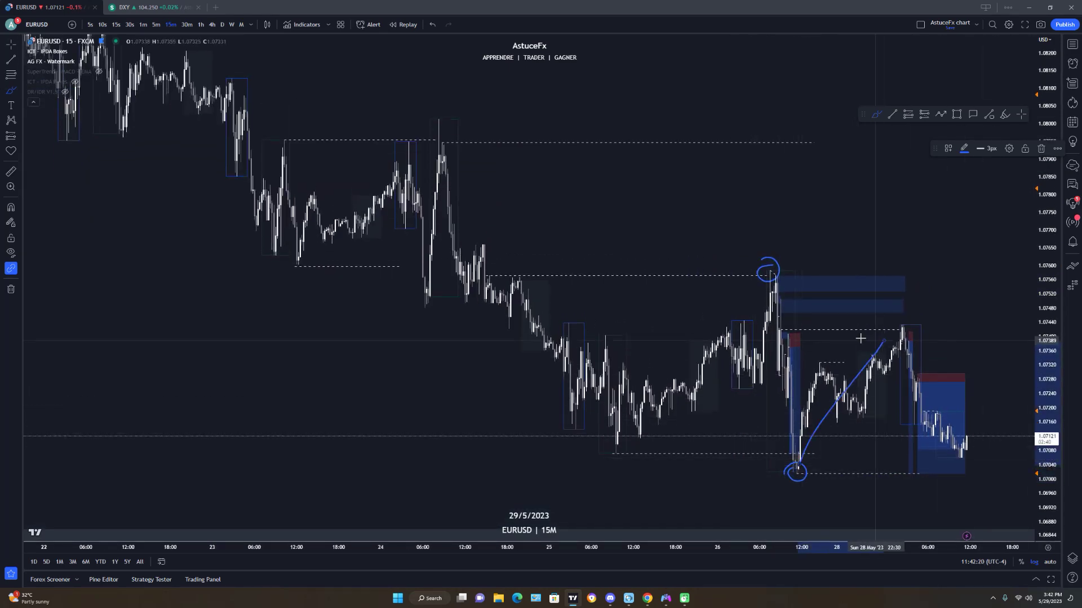
drag(767, 330, 922, 332)
mouse_move(760, 284)
mouse_down()
mouse_move(755, 308)
mouse_move(798, 323)
mouse_up()
Undo the brushed rise and the horizontal line on the 26 May swing.
key(ctrl+z)
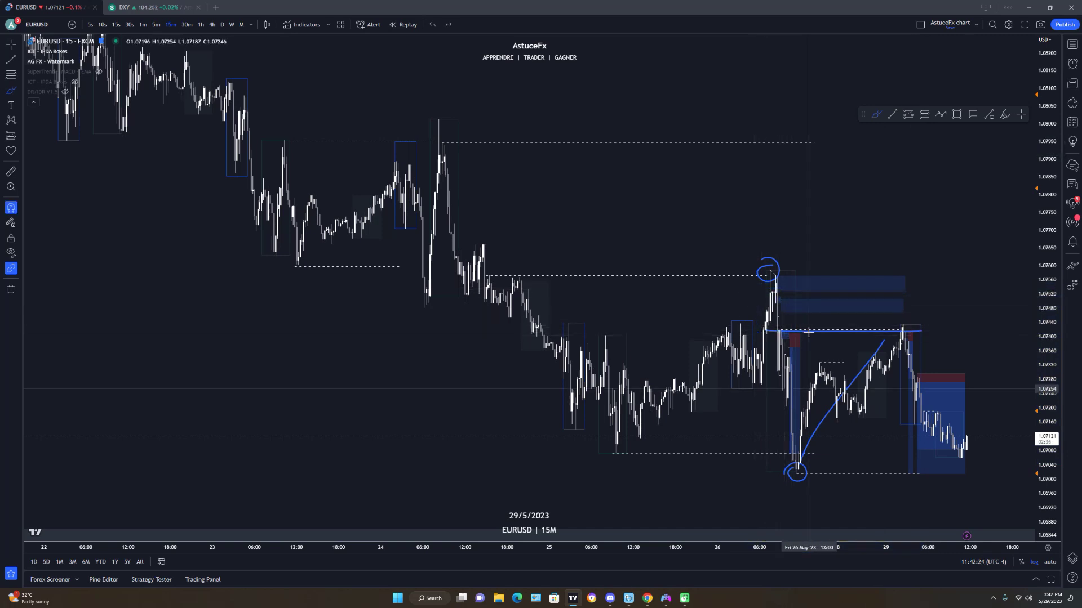
key(ctrl+z)
key(ctrl+z)
key(ctrl+z)
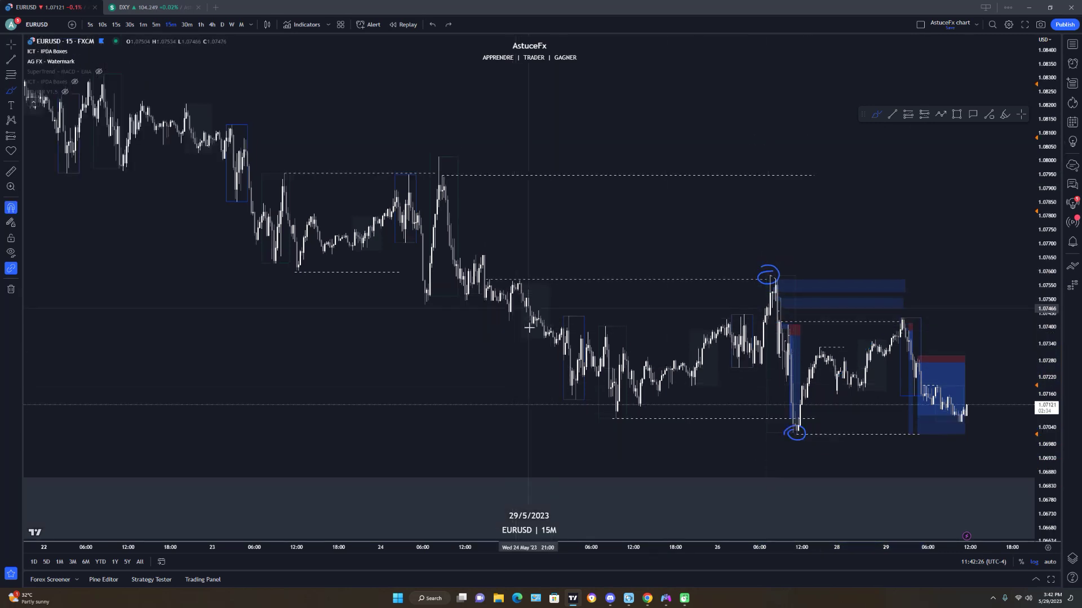
Brush a falling zigzag that retraces to a horizontal level and drops again, add an L-shaped stroke around it, and clear the whole sketch.
mouse_move(180, 350)
mouse_down()
mouse_move(288, 452)
mouse_move(275, 370)
mouse_move(299, 372)
mouse_move(367, 480)
mouse_up()
mouse_move(173, 333)
mouse_down()
mouse_move(164, 379)
mouse_move(314, 462)
mouse_up()
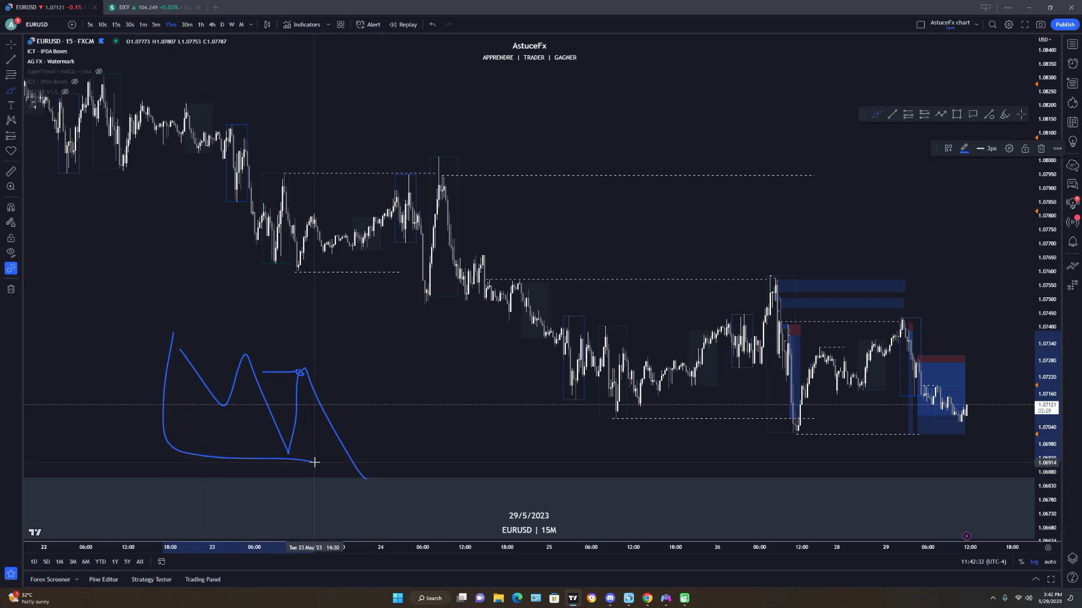
key(ctrl+z)
key(ctrl+z)
key(ctrl+z)
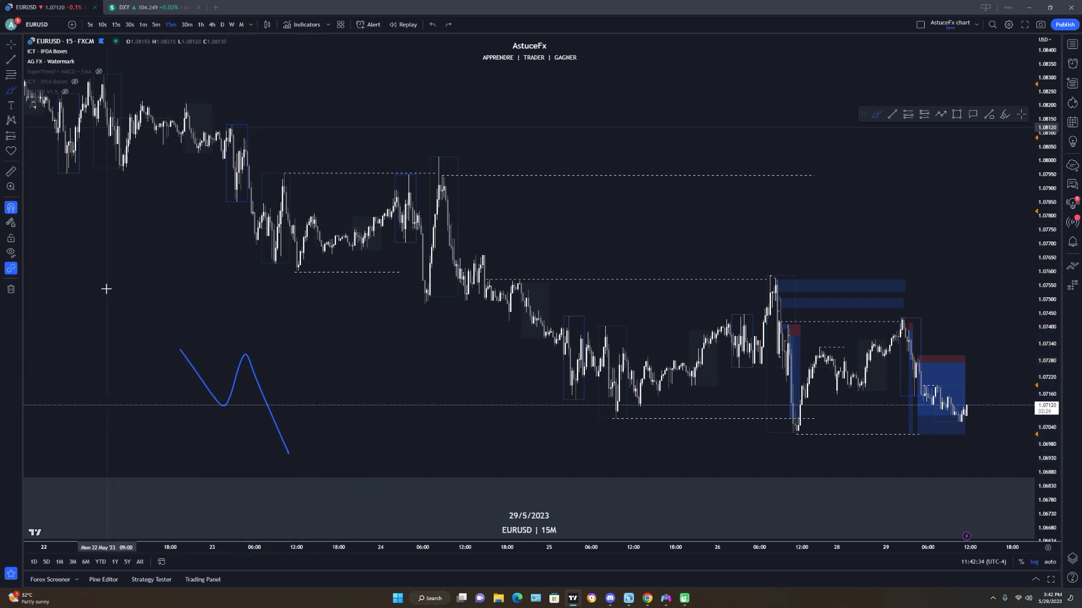
click(10, 48)
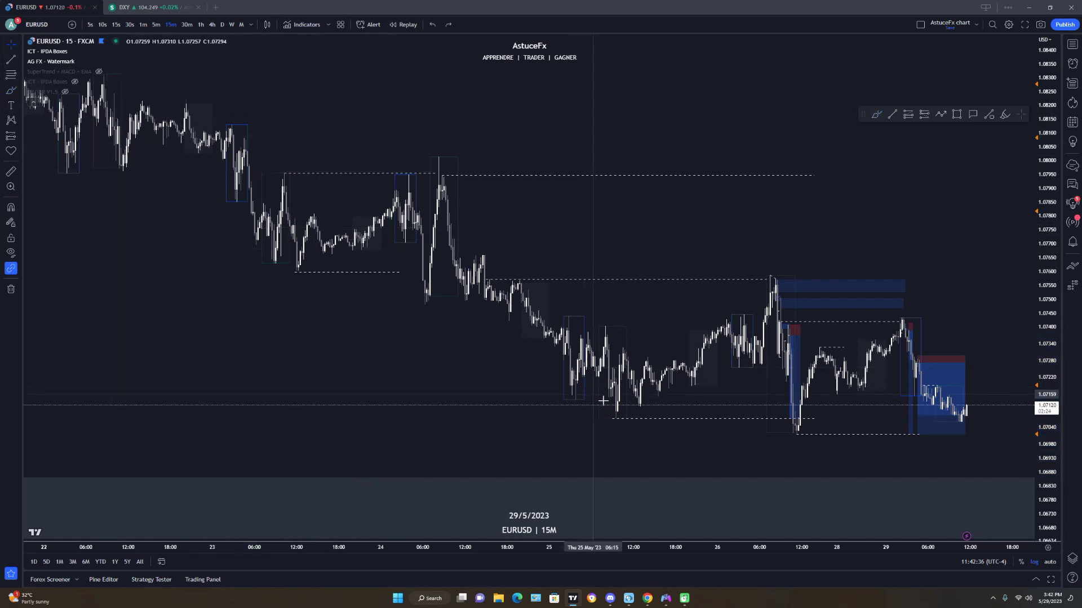
Brush marks at the 26 May high and low, lines near 1.0745 and 1.0740, and a price path rising from the low and dropping below it.
drag(751, 480, 685, 453)
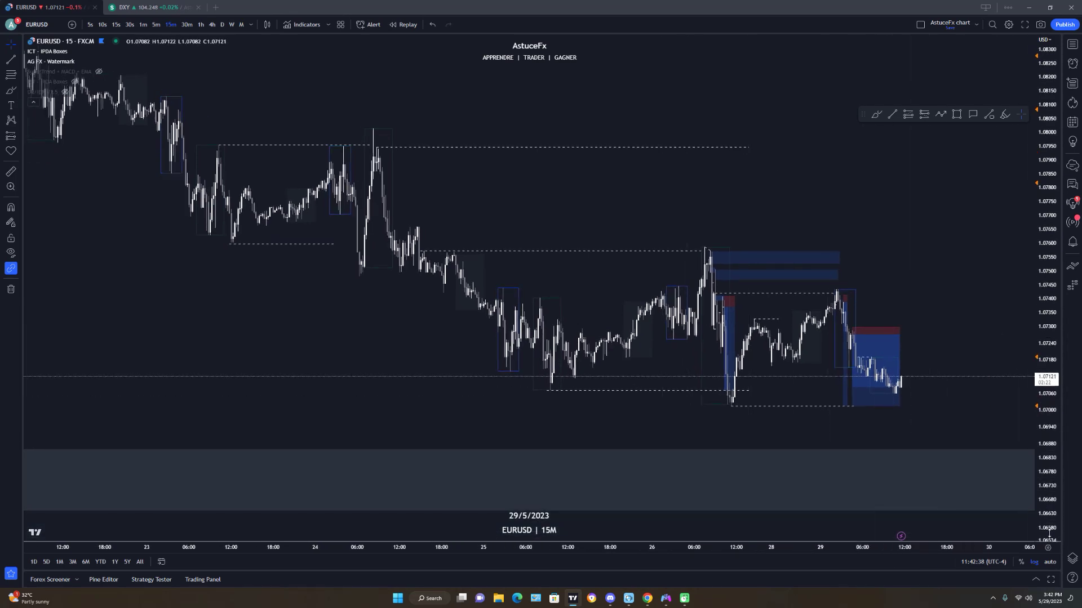
drag(1046, 533, 1046, 448)
drag(865, 499, 933, 448)
scroll(933, 449, up, 2)
scroll(934, 449, up, 2)
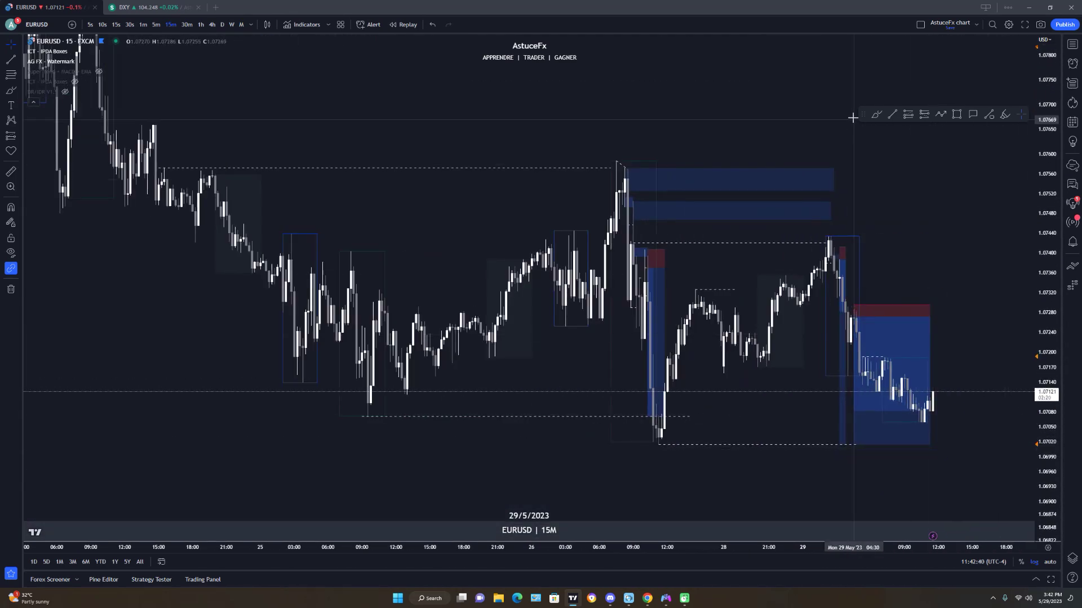
click(879, 115)
mouse_move(625, 446)
mouse_down()
mouse_move(698, 448)
mouse_move(789, 259)
mouse_up()
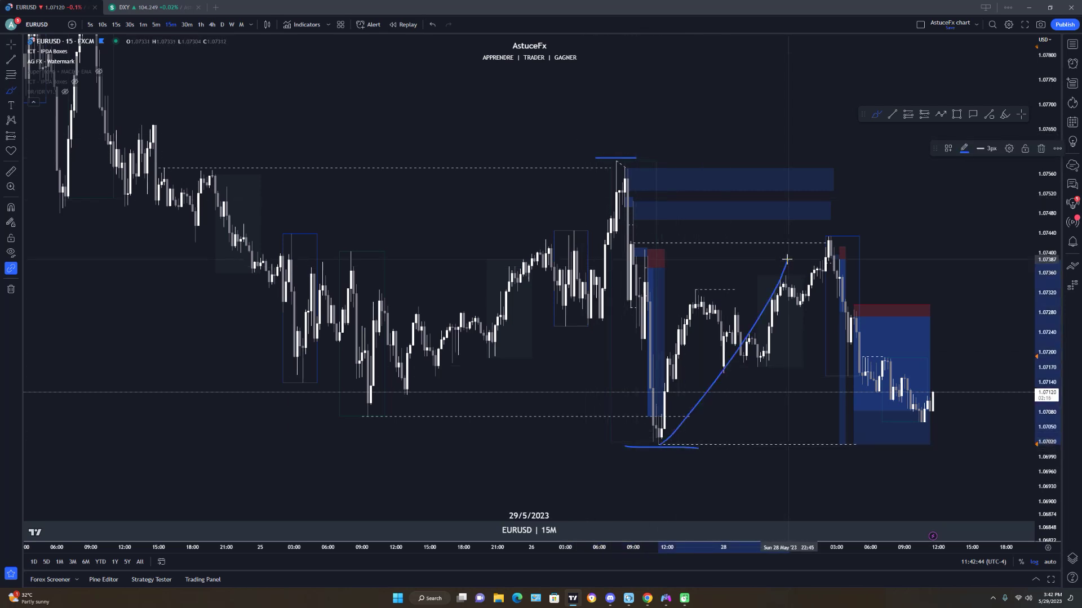
mouse_move(721, 252)
mouse_down()
mouse_move(623, 252)
mouse_move(799, 235)
mouse_move(887, 470)
mouse_up()
drag(815, 439, 961, 442)
Undo the brushed swing marks, horizontal lines and price path around the 26 May swing, and leave the Brush tool.
key(ctrl+z)
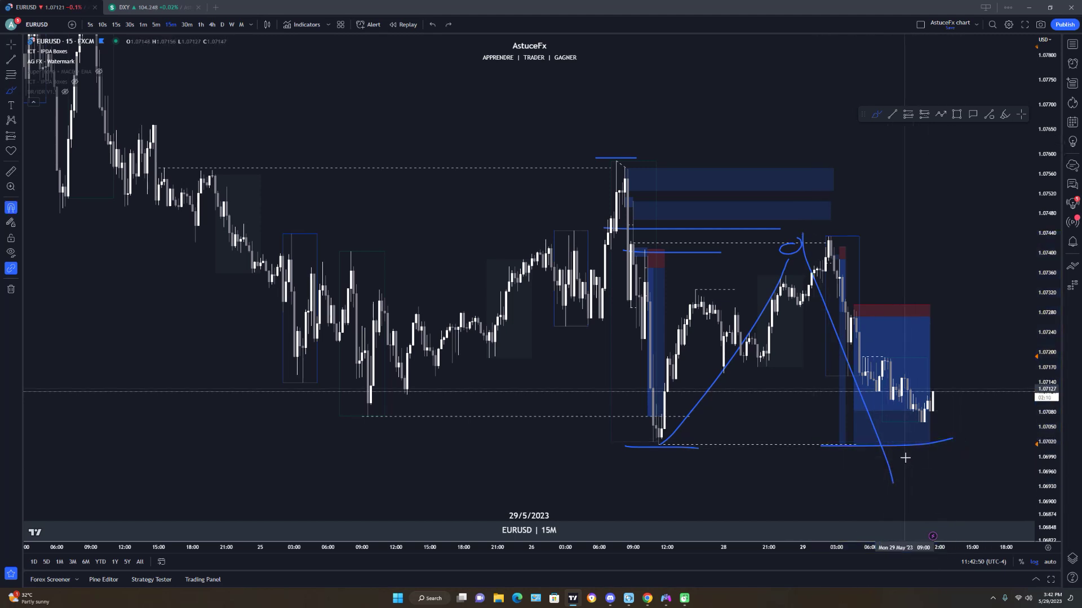
key(ctrl+z)
key(ctrl+z)
key(ctrl+z)
key(ctrl+z)
key(ctrl+z)
key(ctrl+z)
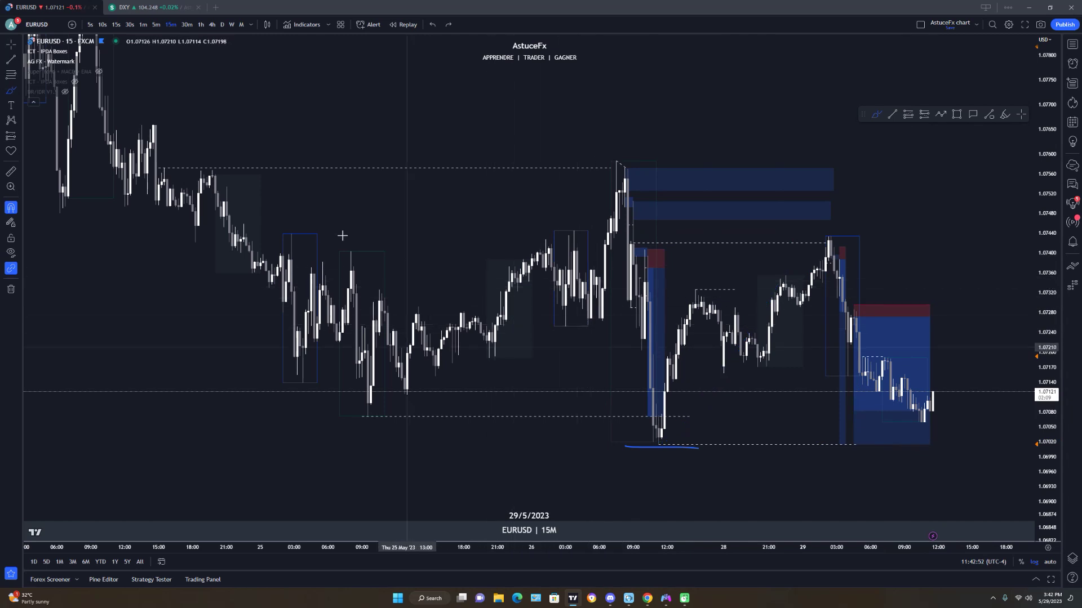
click(11, 44)
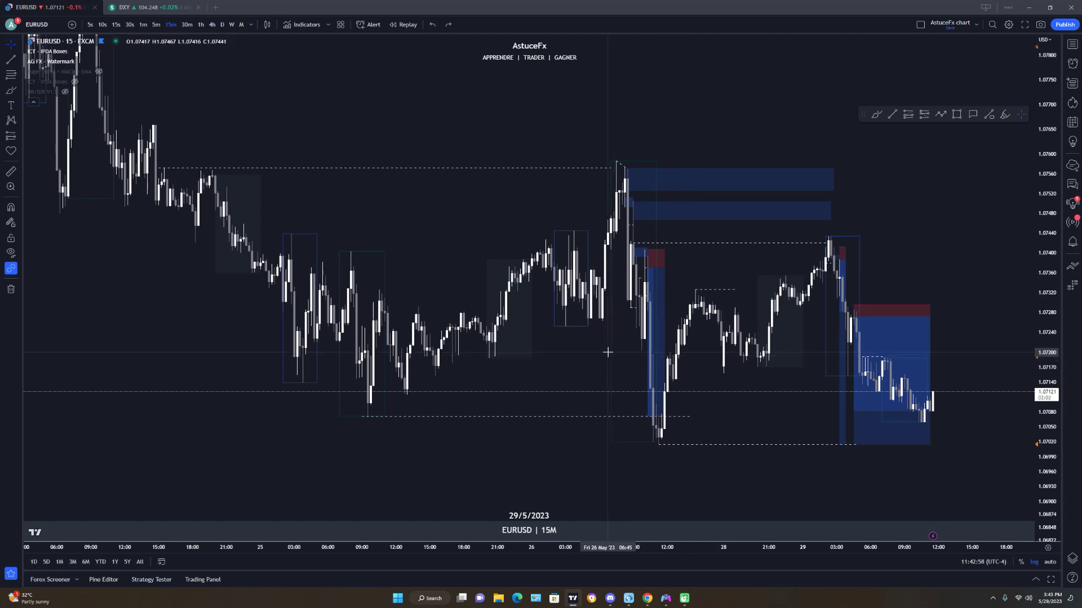
Switch the chart to the 5-minute timeframe and focus on the 26 May drop and its short position.
click(155, 24)
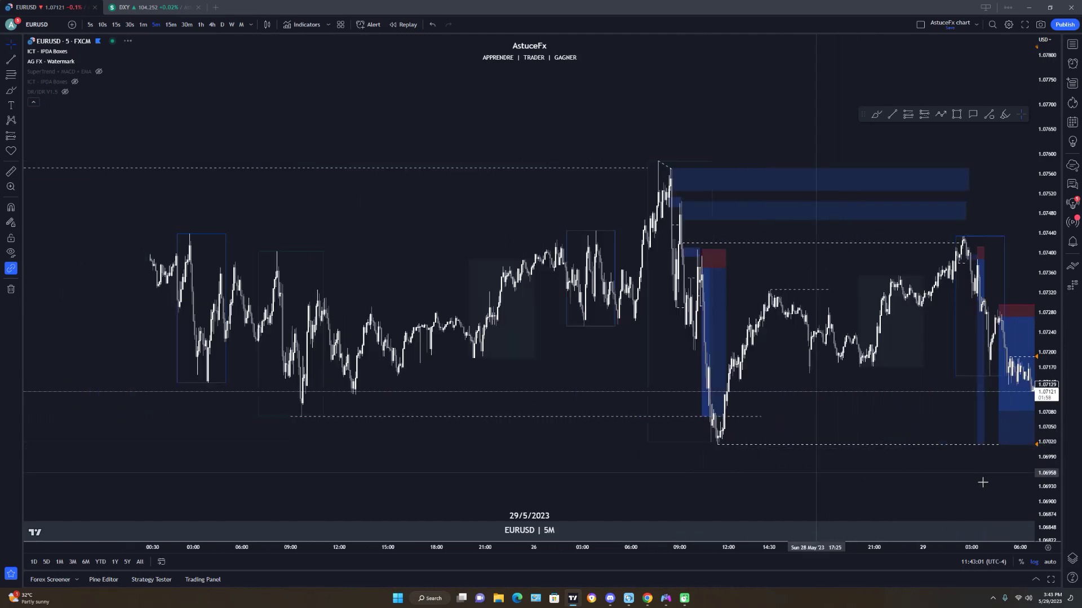
drag(983, 482, 1014, 486)
scroll(997, 479, up, 5)
drag(930, 415, 871, 425)
drag(848, 136, 811, 141)
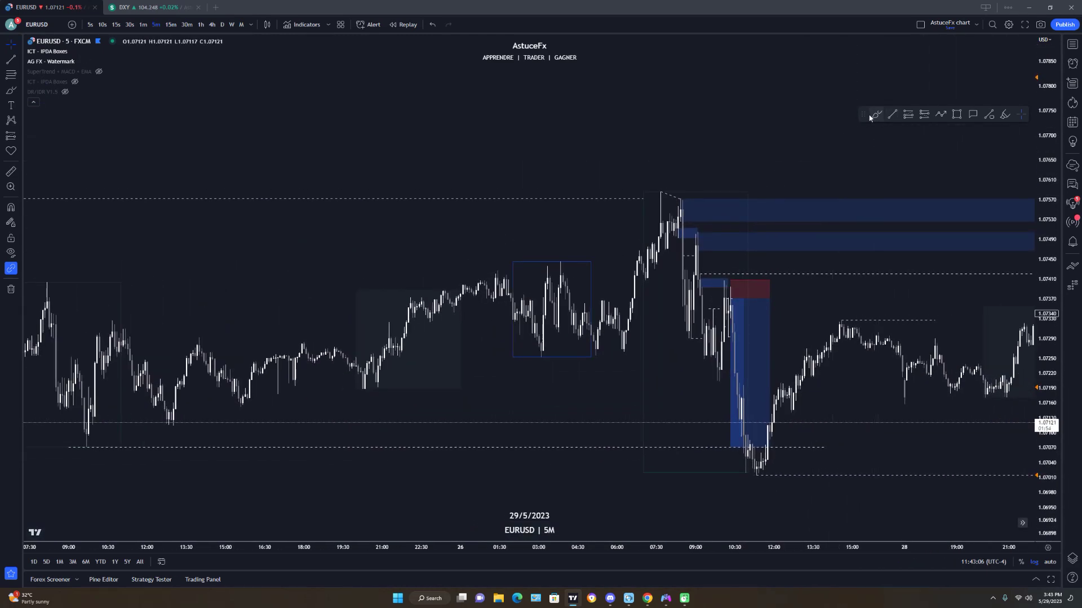
Brush short horizontal lines near 1.0733, 1.0739 and 1.0741 around the 26 May short entry, and undo them.
click(876, 114)
drag(731, 320, 787, 318)
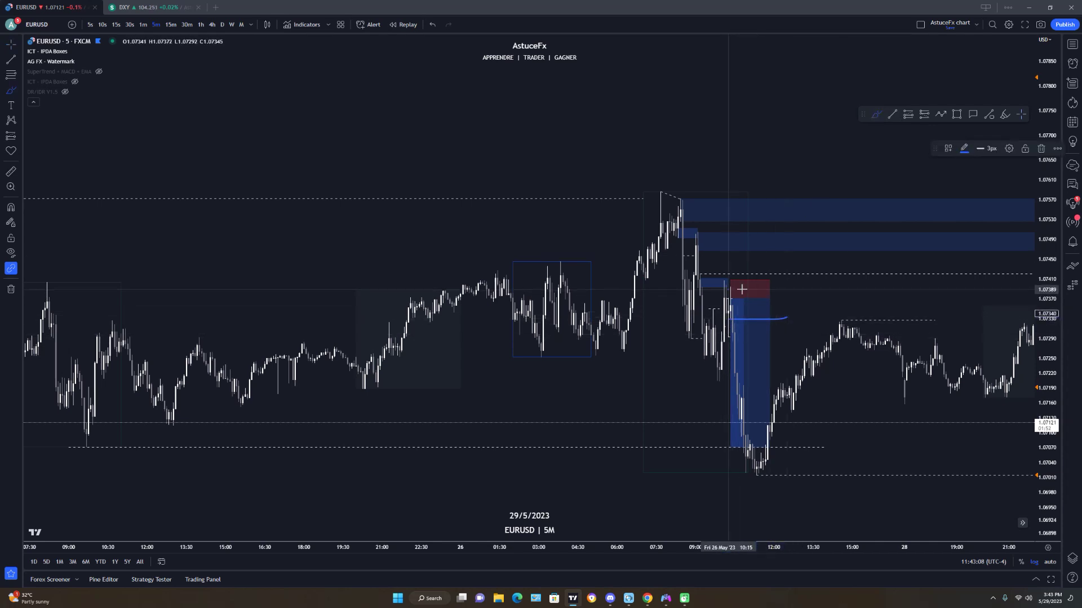
drag(693, 276, 763, 275)
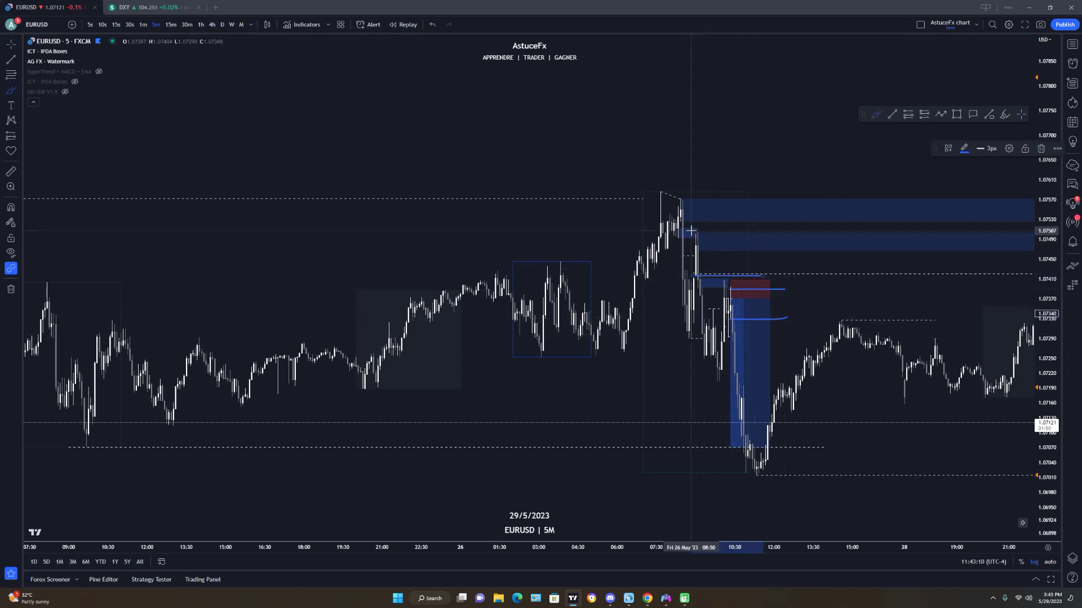
key(ctrl+z)
key(ctrl+z)
drag(735, 315, 779, 309)
key(ctrl+z)
key(ctrl+z)
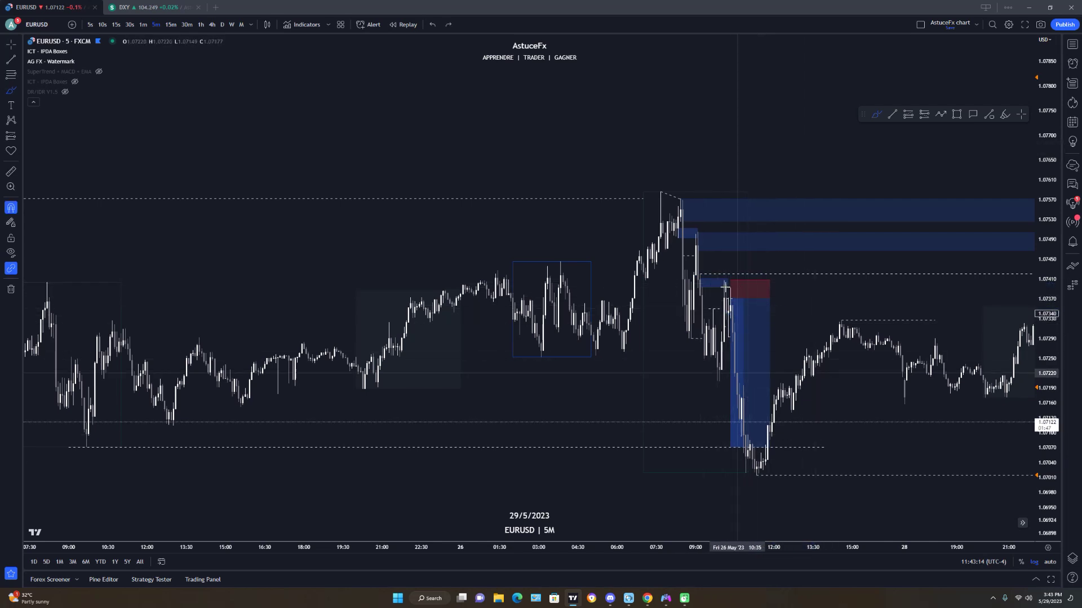
Brush a bracket from about 1.0741 to 1.0751, marks on the small dashed levels and a falling stroke, undoing each.
drag(714, 278, 693, 229)
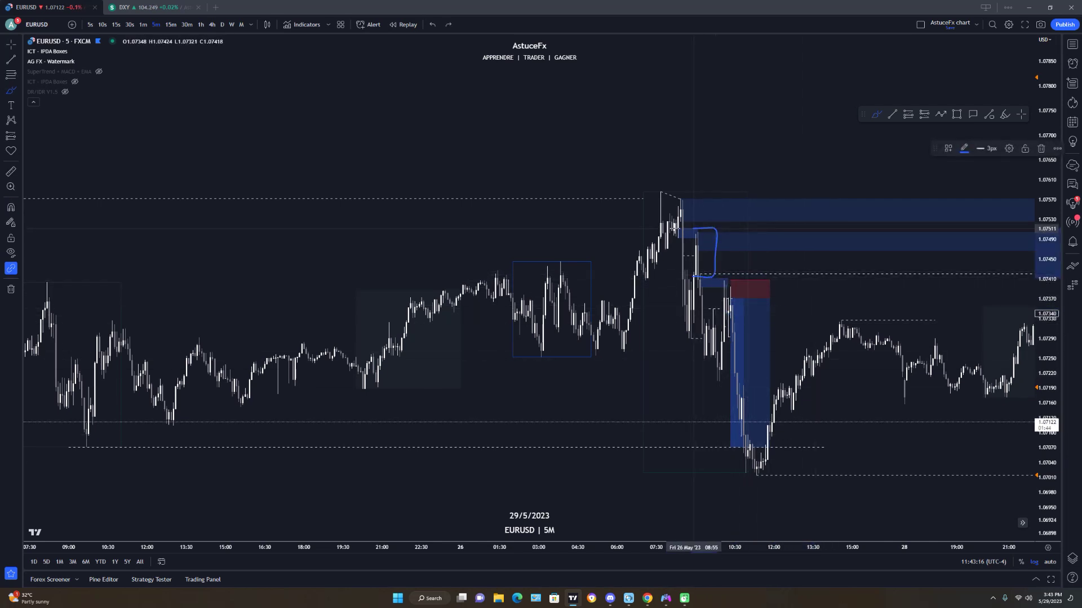
key(ctrl+z)
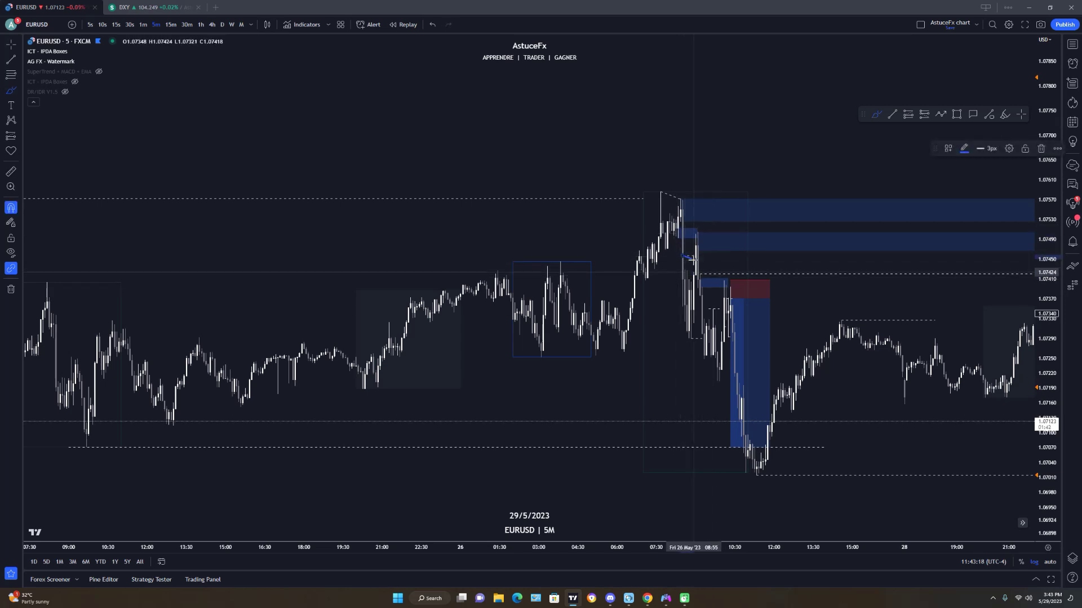
drag(675, 340, 706, 339)
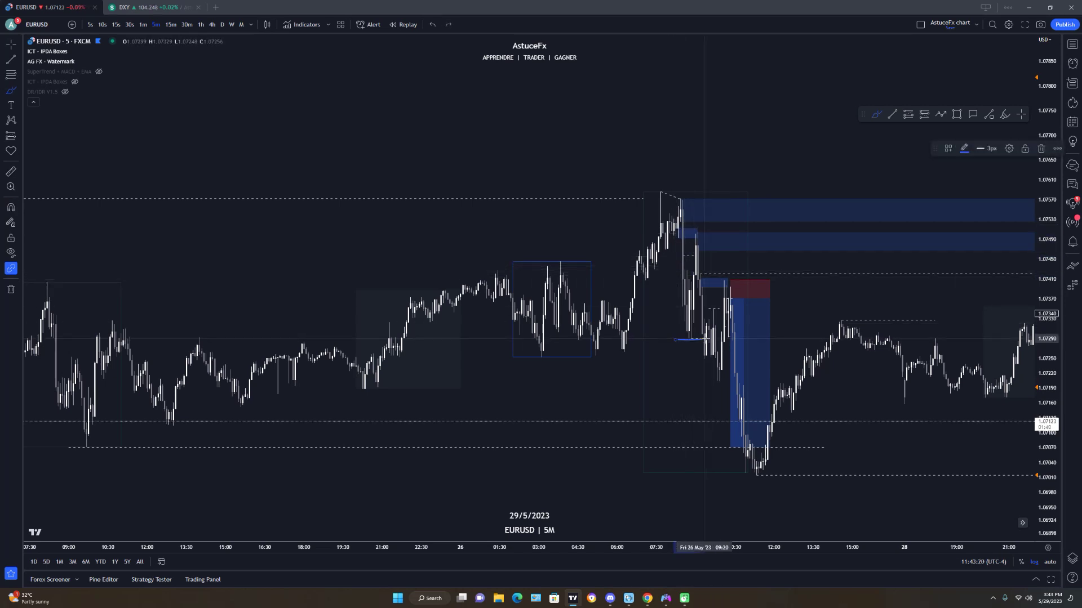
key(ctrl+z)
key(ctrl+z)
drag(700, 274, 761, 299)
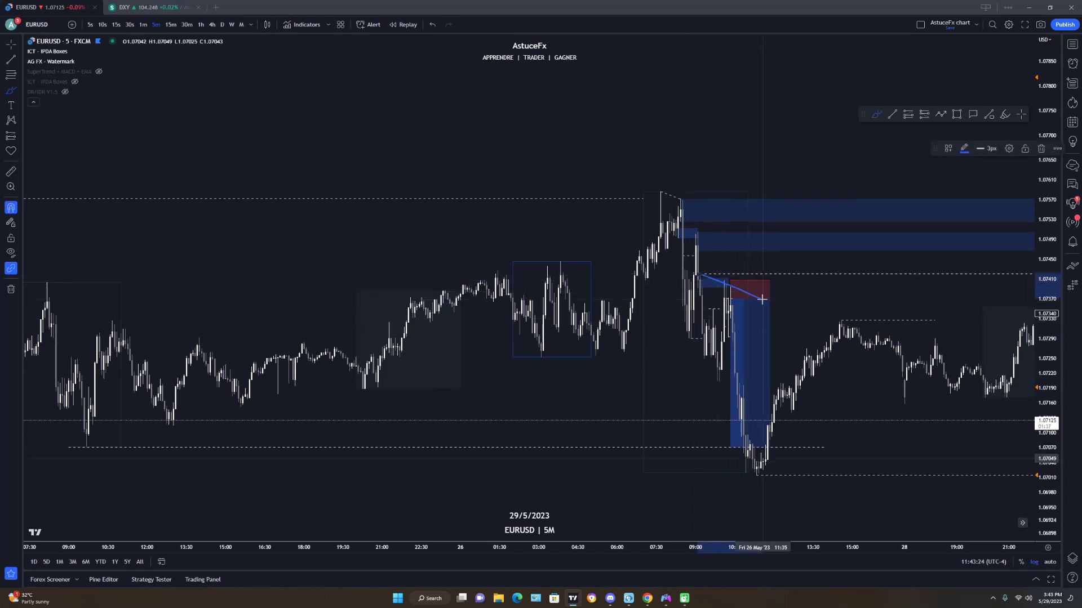
key(ctrl+z)
Brush a line along the dashed level near 1.0742 with a hooked rise through it, plus a stroke beside the 26 May drop, and undo them.
mouse_move(708, 273)
mouse_down()
mouse_move(1007, 274)
mouse_move(991, 256)
mouse_move(1004, 369)
mouse_up()
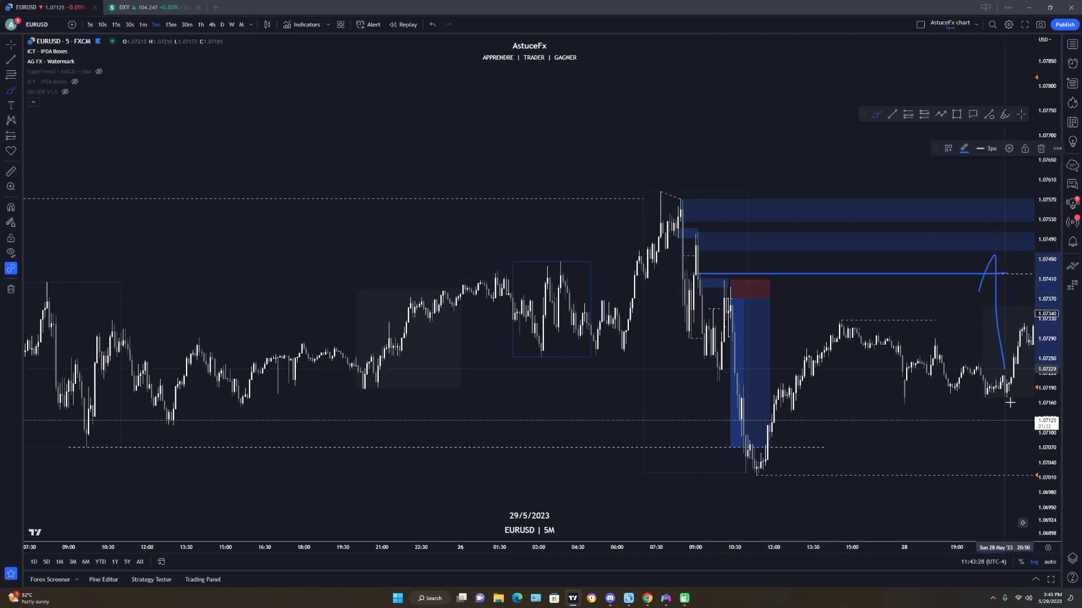
key(ctrl+z)
key(ctrl+z)
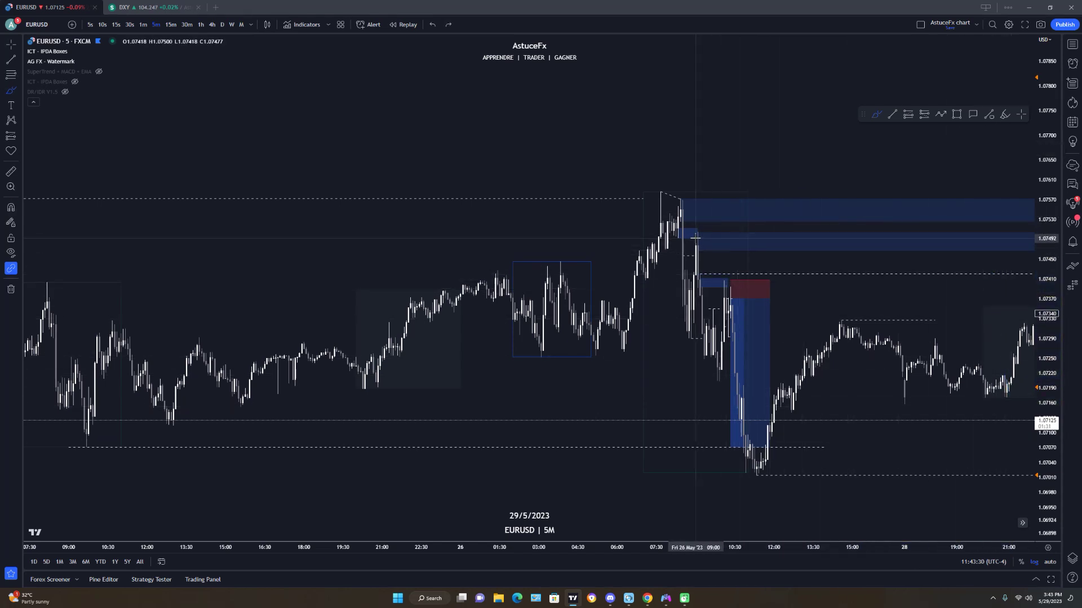
drag(696, 238, 689, 277)
key(ctrl+z)
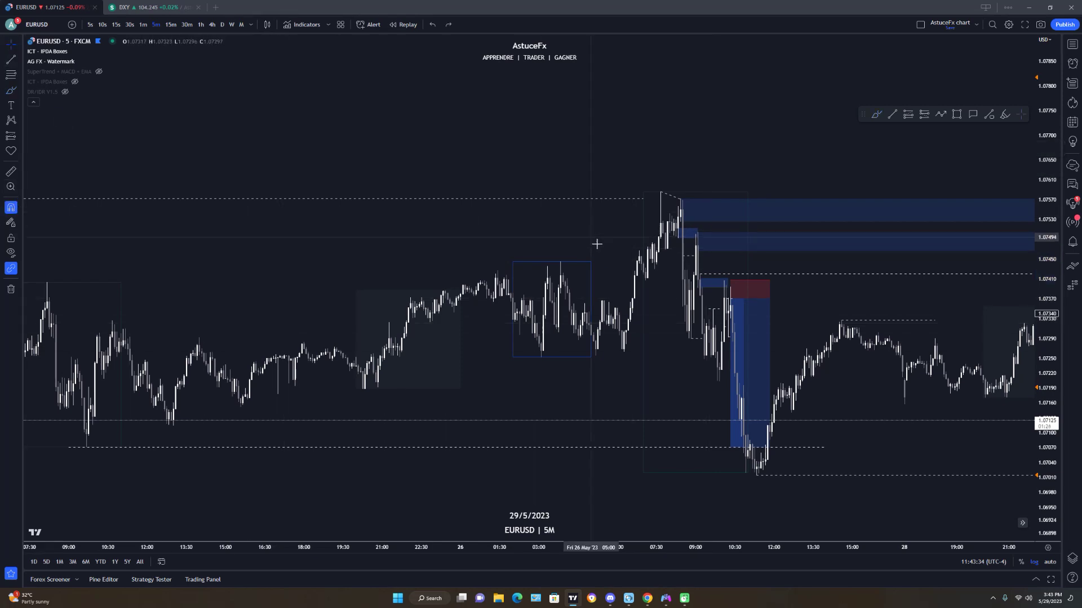
Try extending the second blue zone's lower edge down to 1.07418, and undo the resize.
drag(693, 251, 693, 275)
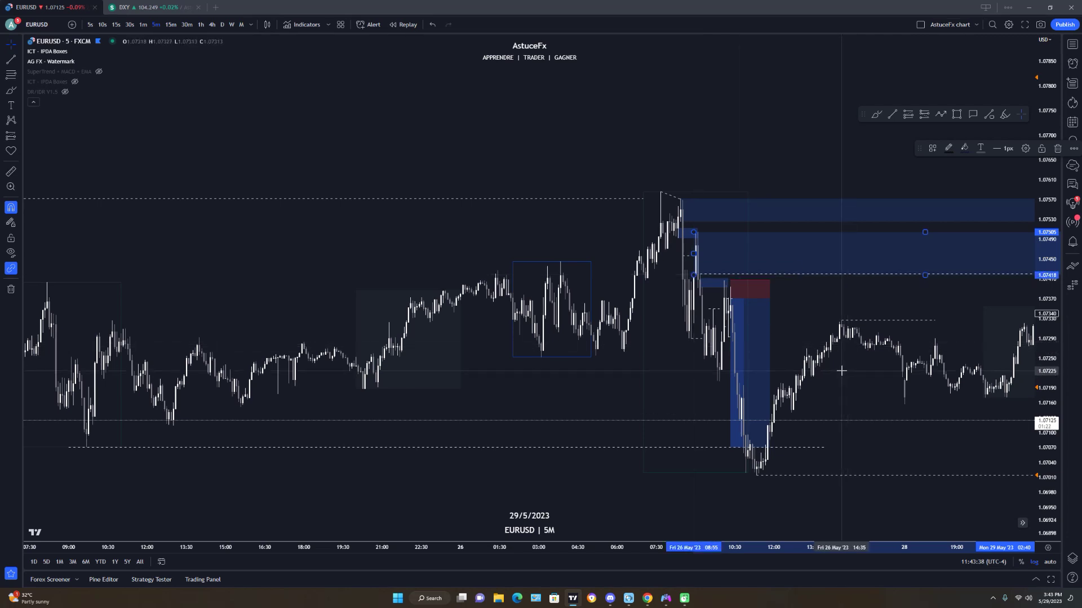
key(ctrl+z)
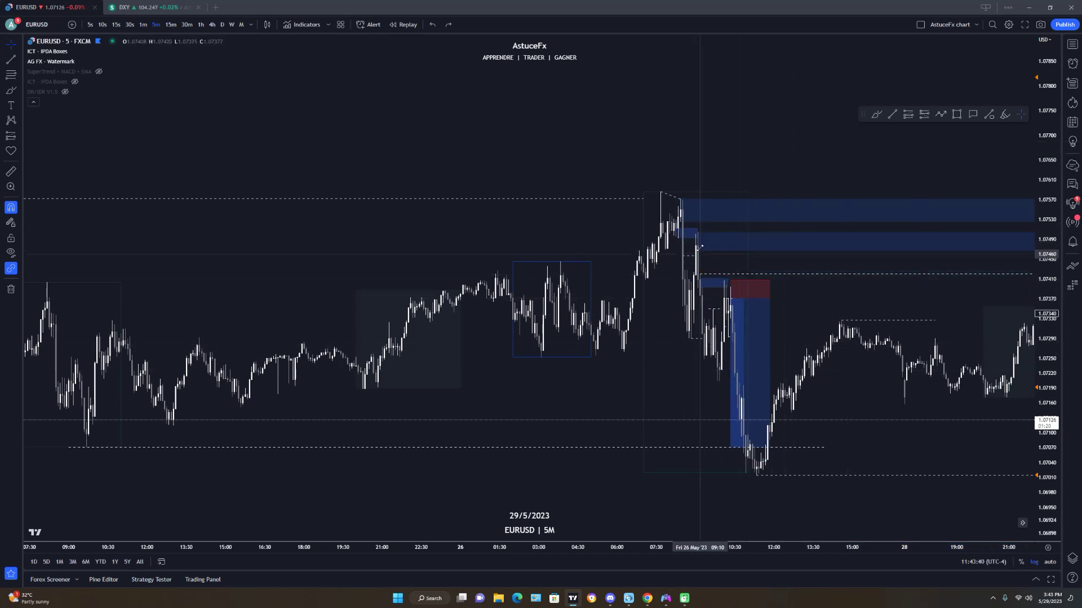
click(696, 250)
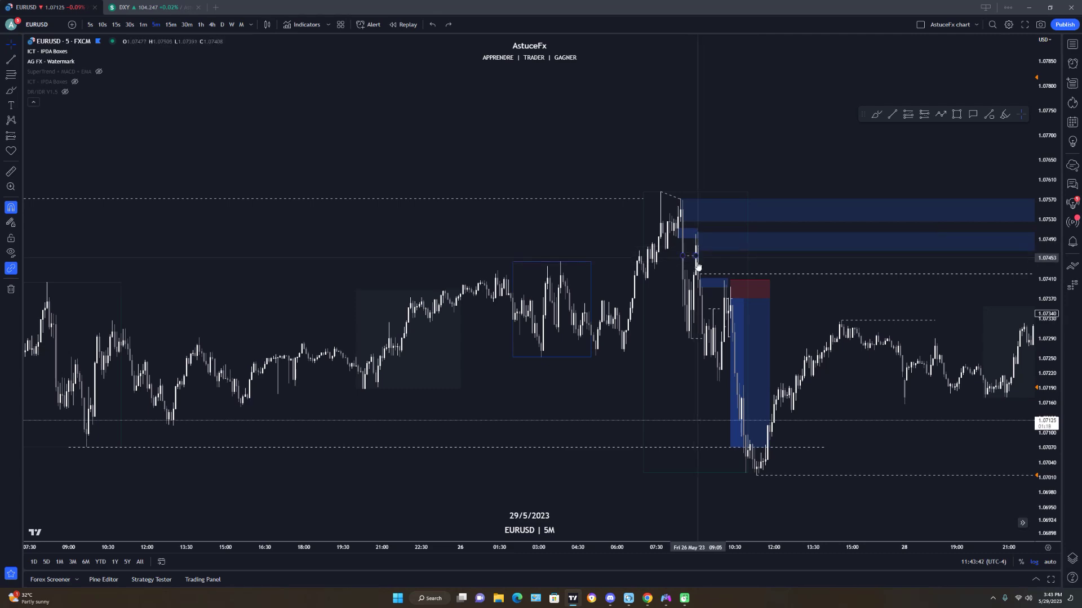
Examine the 26 May zones on a stretched price scale and trace the long dashed level near 1.0757 back to 24 May.
drag(701, 276, 769, 346)
drag(1035, 531, 1035, 381)
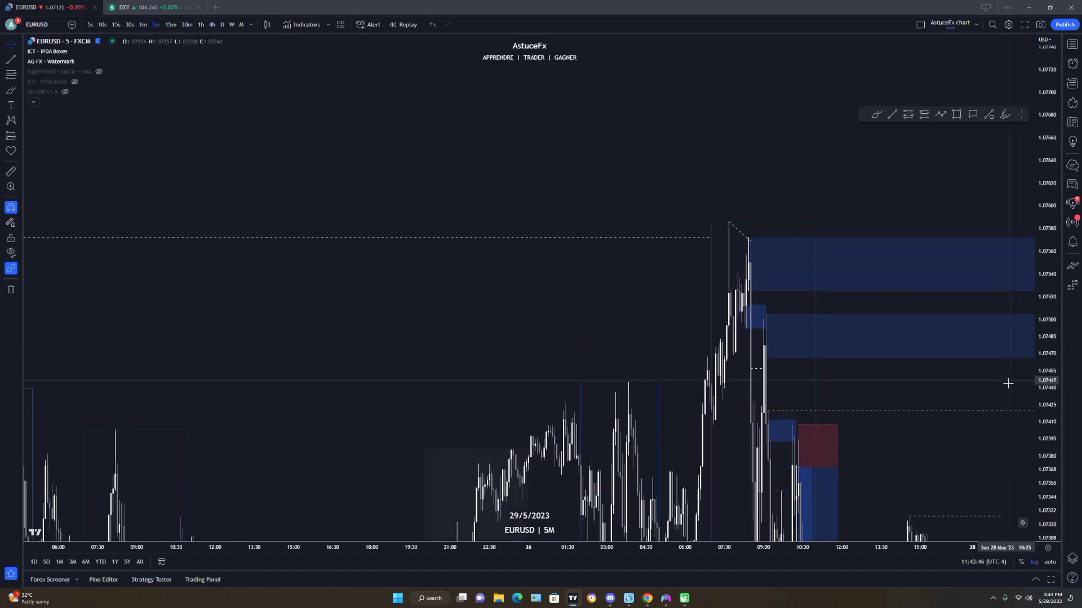
scroll(724, 393, up, 4)
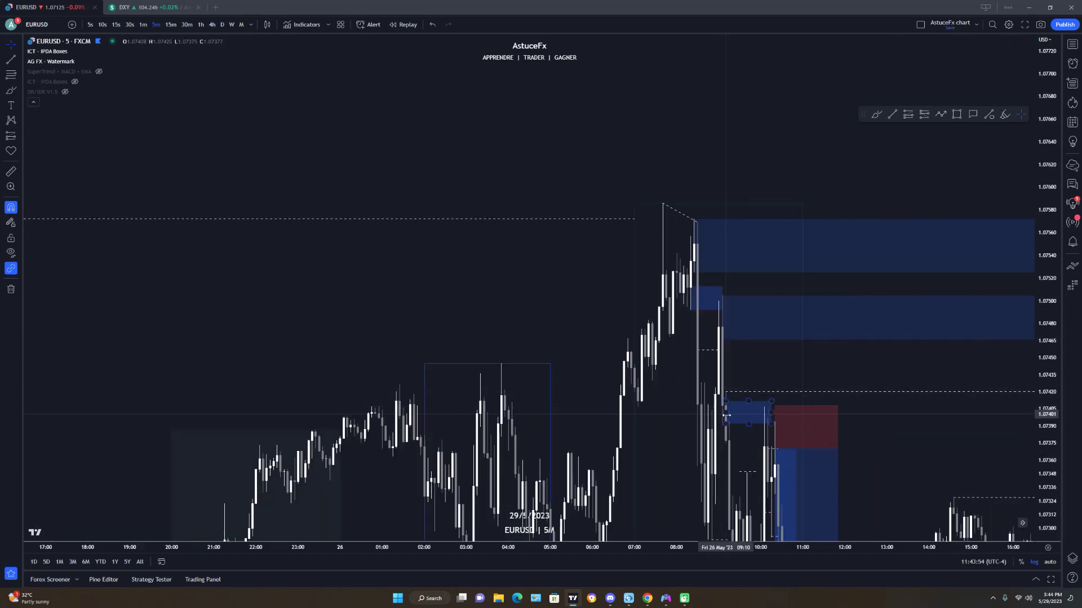
scroll(808, 355, down, 5)
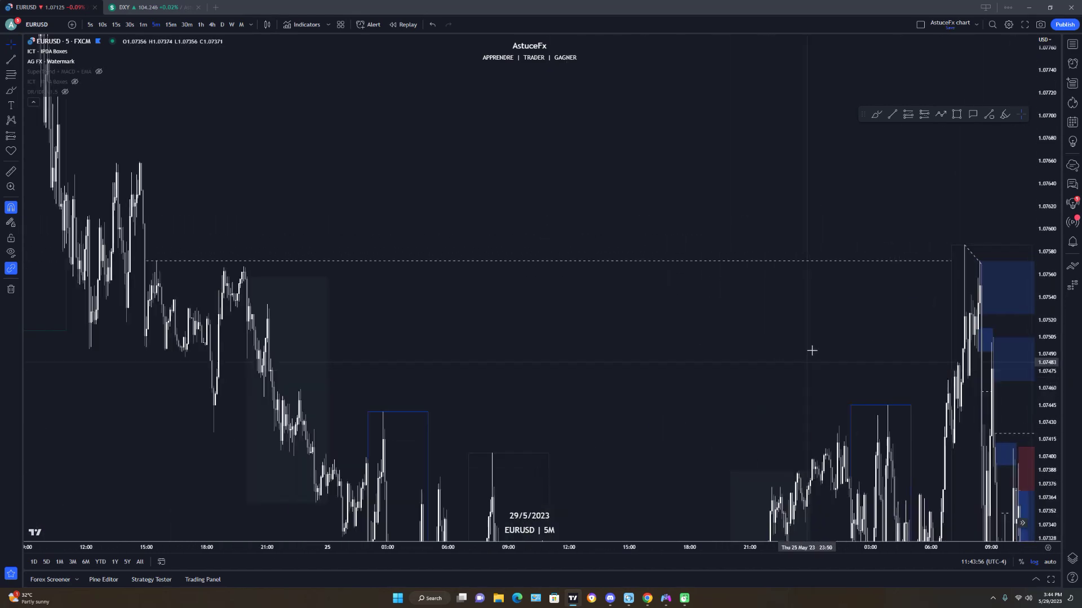
scroll(602, 296, up, 2)
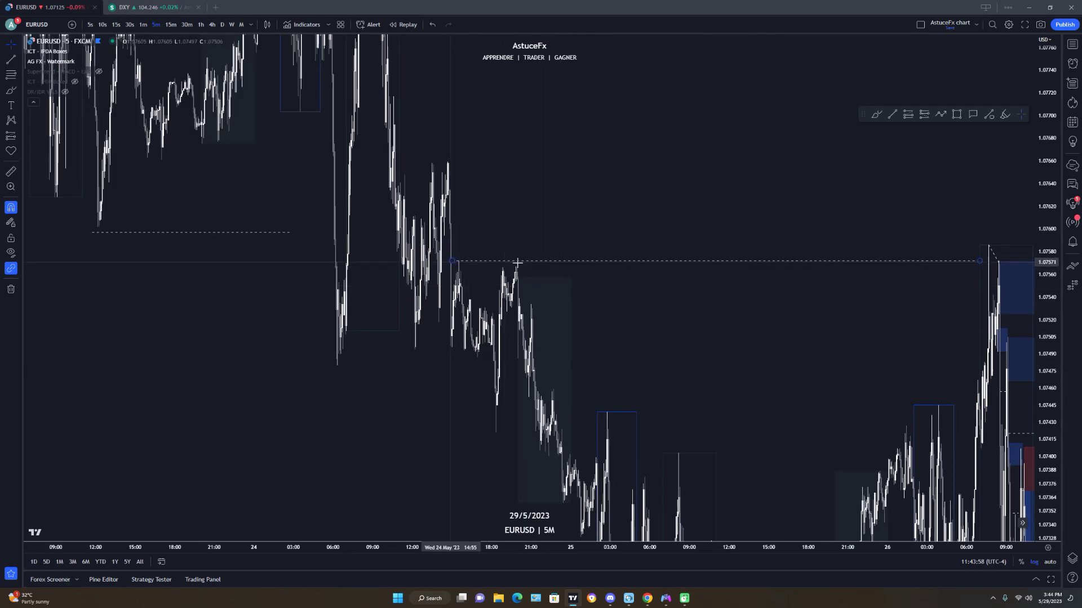
drag(768, 314, 616, 149)
scroll(907, 369, up, 3)
drag(905, 415, 699, 490)
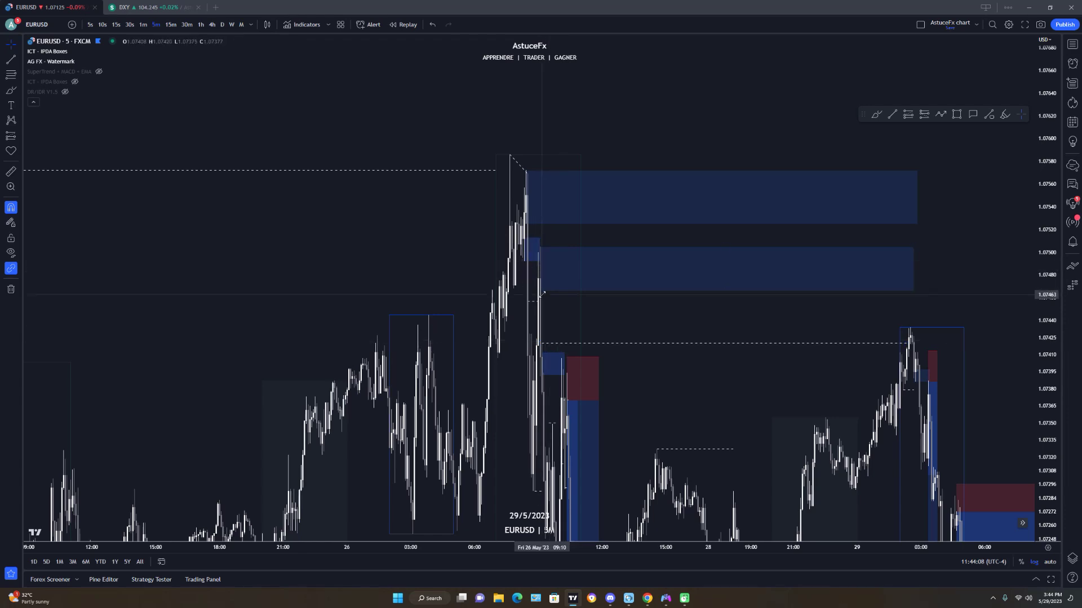
Brush the rise into the circled 29 May high, the drop after it and two horizontal lines near 1.07445, and clear the sketch.
drag(801, 379, 739, 255)
drag(787, 349, 839, 201)
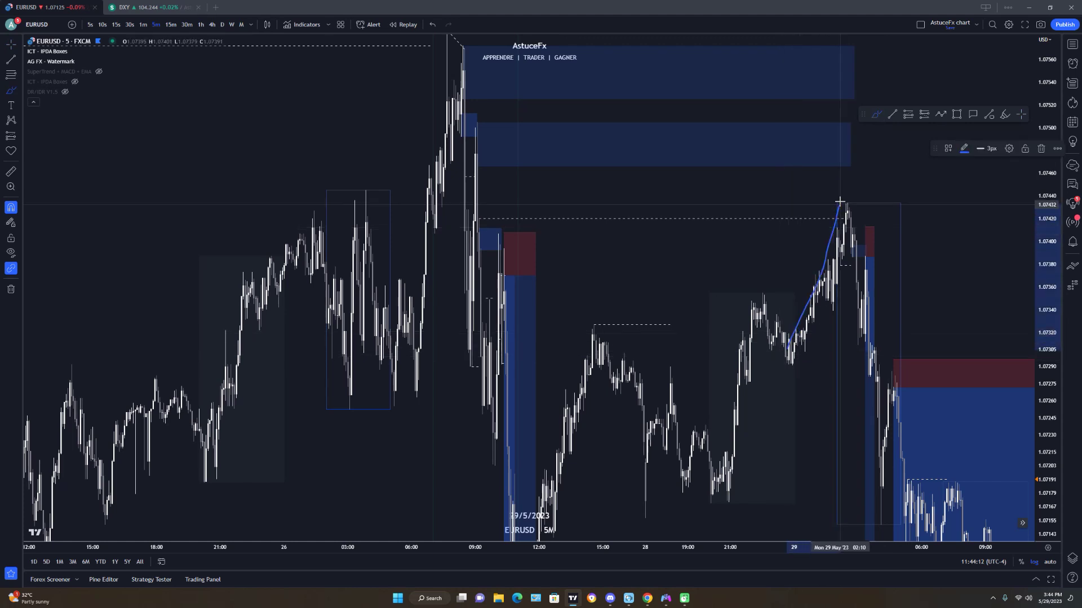
drag(888, 366, 902, 427)
drag(462, 185, 862, 188)
drag(509, 188, 939, 190)
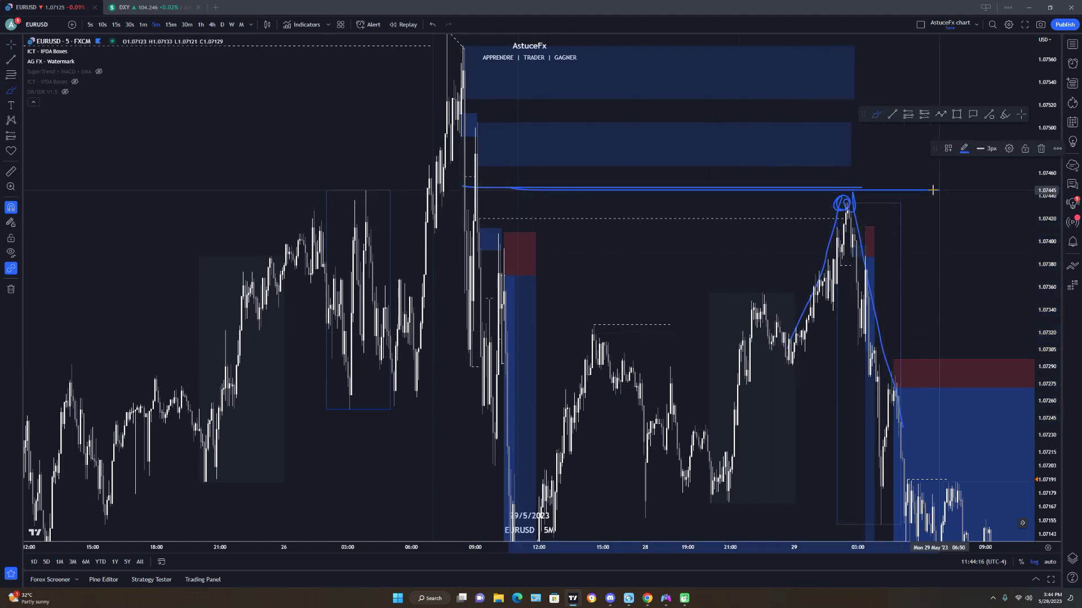
key(ctrl+z)
key(ctrl+z)
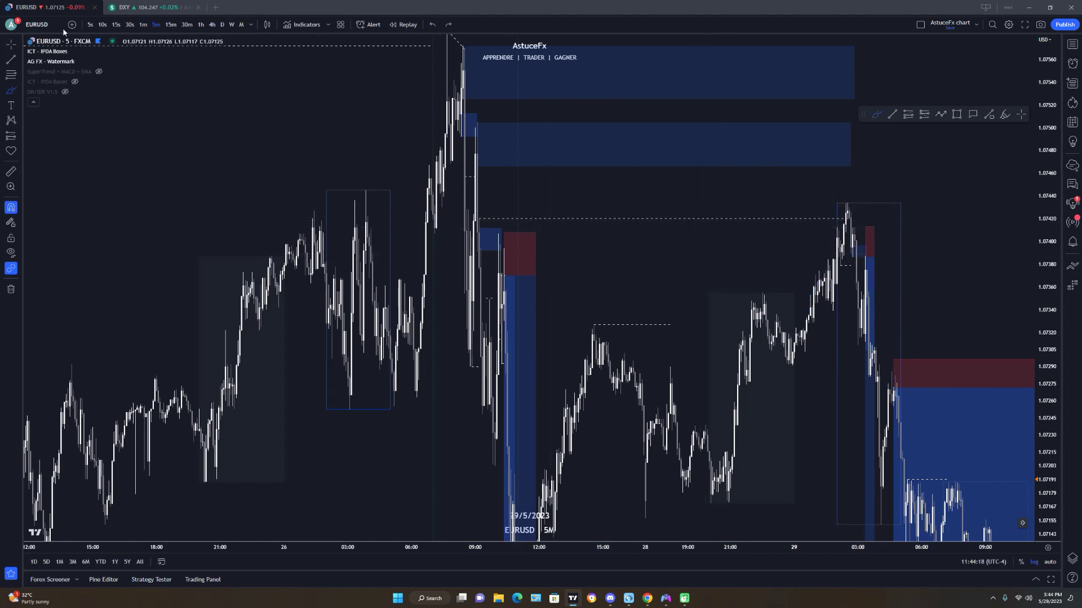
click(11, 45)
Switch the chart to the 30-second timeframe and focus on the 29 May high between about 02:00 and 03:30.
scroll(919, 307, up, 6)
drag(917, 297, 1041, 384)
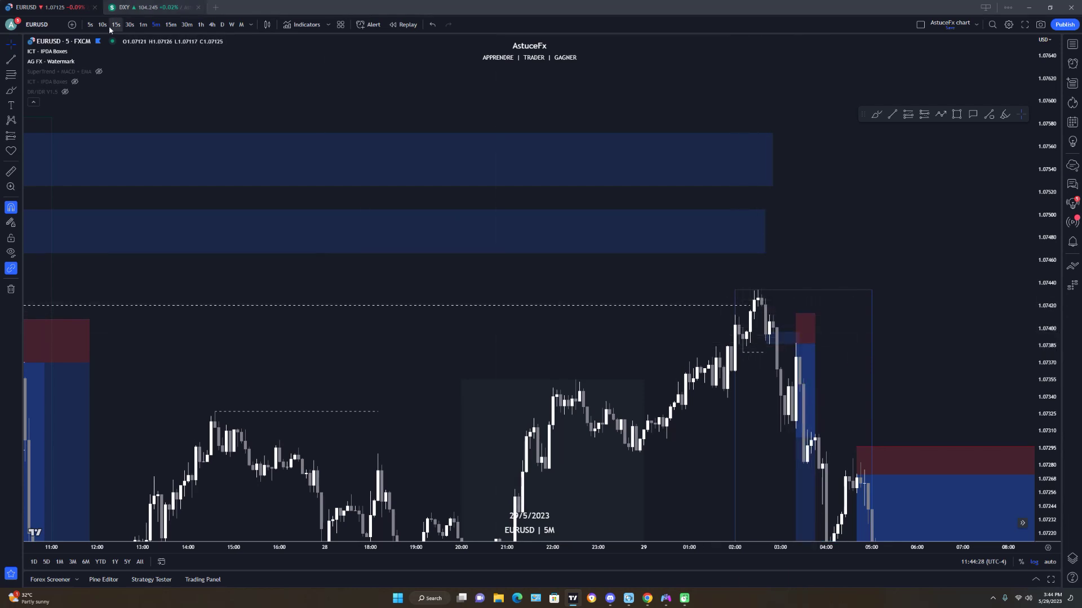
click(130, 24)
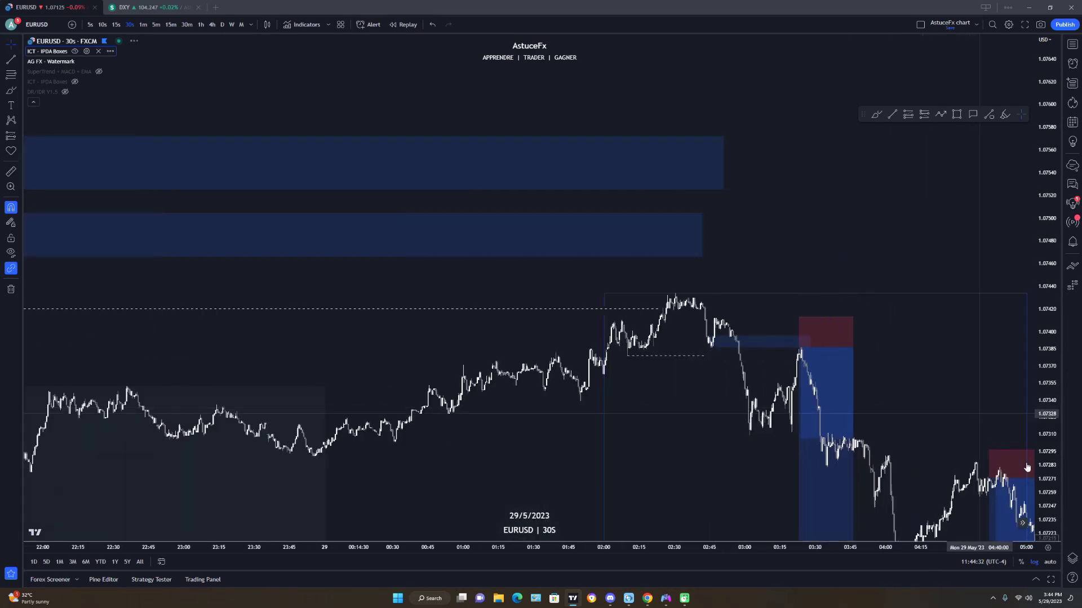
scroll(901, 411, up, 6)
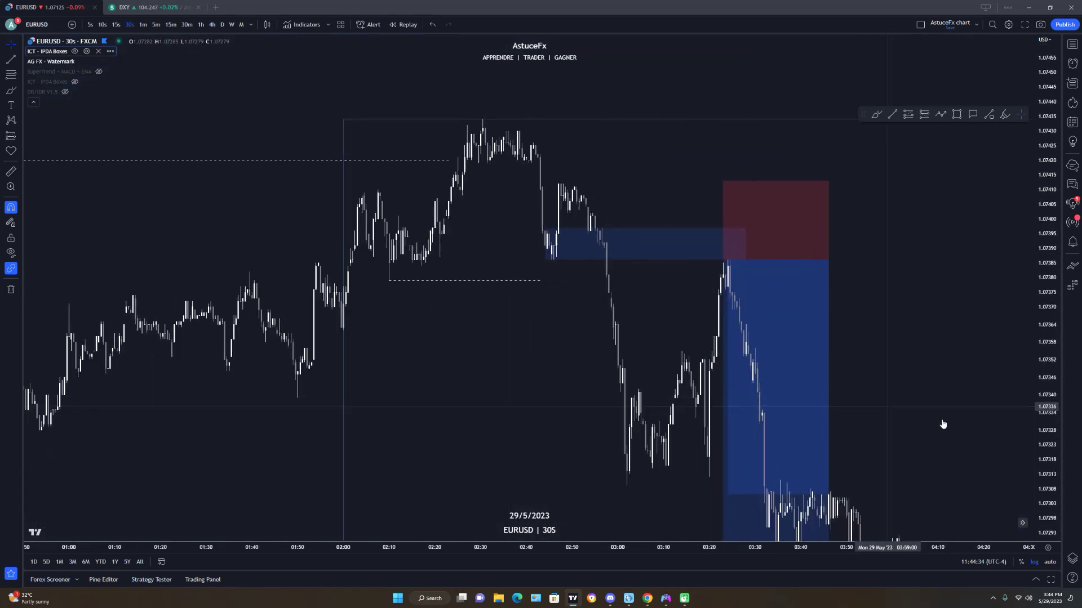
drag(630, 415, 729, 442)
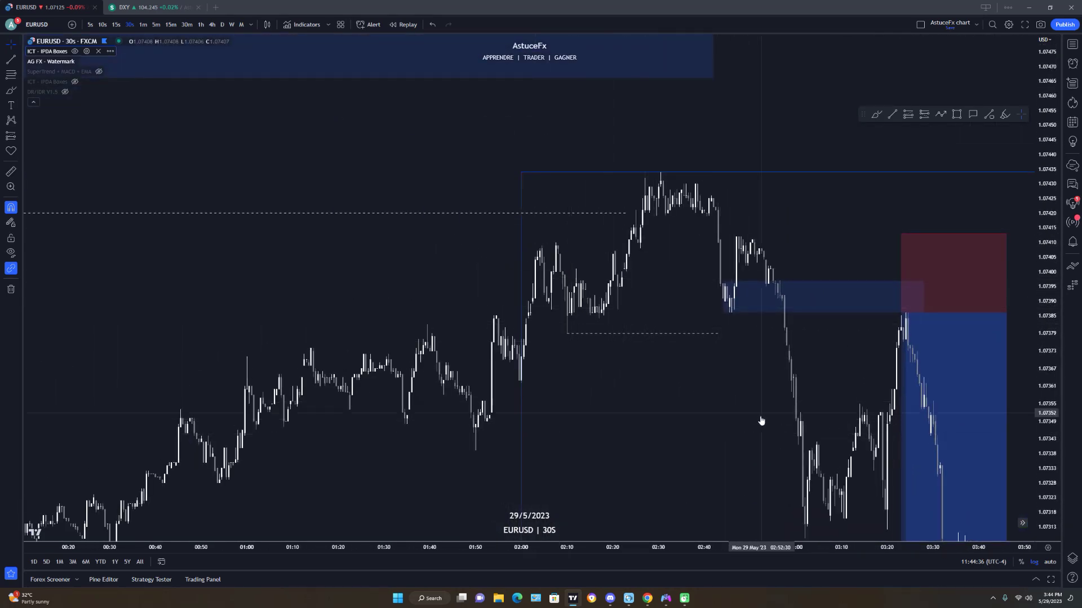
drag(679, 344, 701, 380)
drag(743, 429, 724, 410)
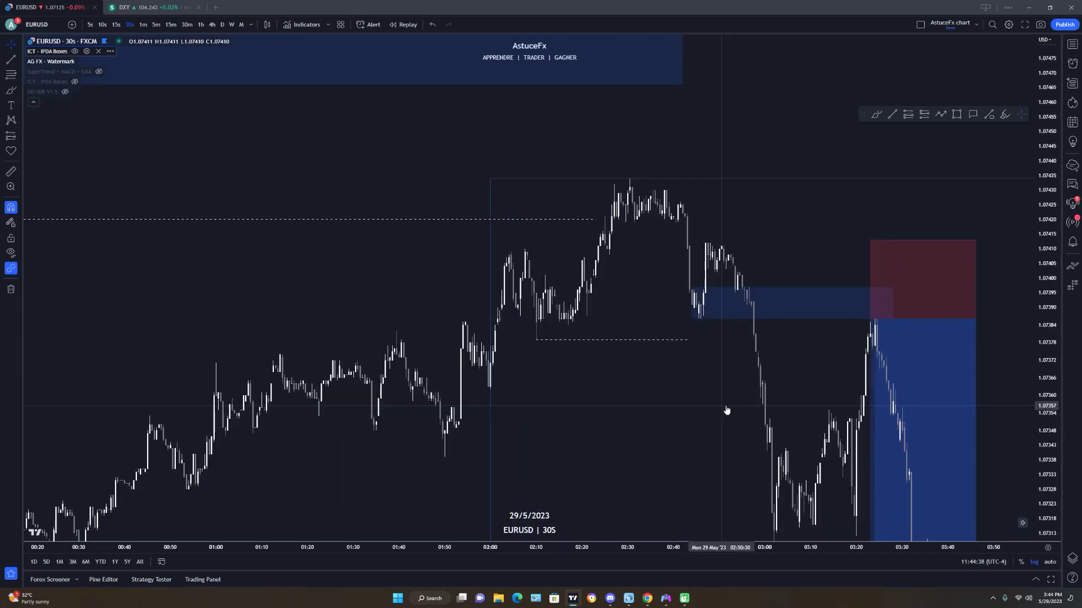
Brush short horizontal marks at the successive 29 May swing highs and lows from about 01:50 to 02:50.
click(876, 115)
click(8, 47)
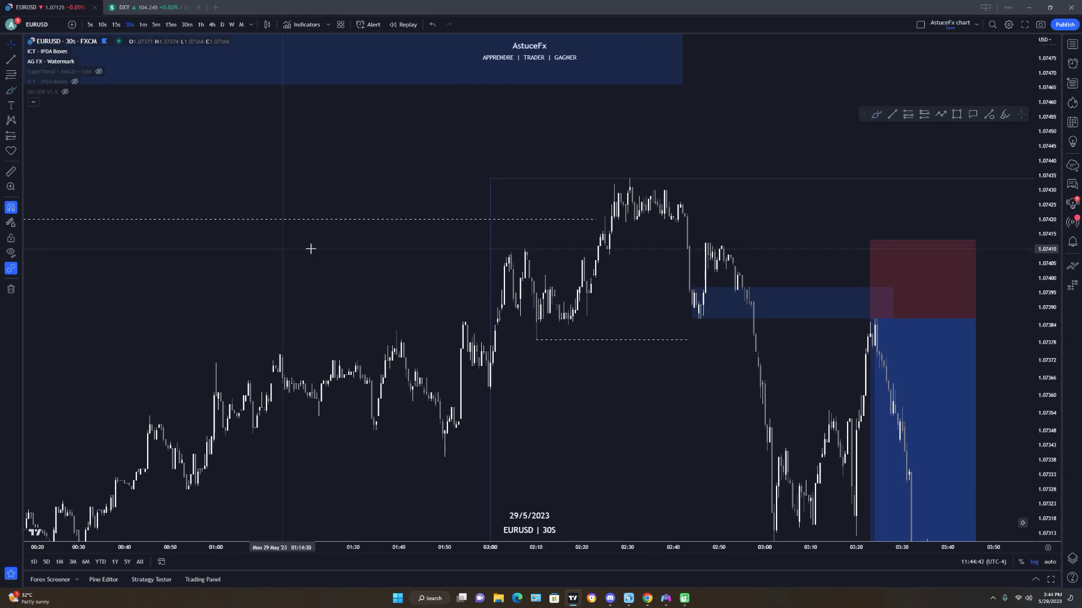
drag(290, 248, 442, 249)
drag(576, 457, 626, 460)
drag(598, 319, 624, 317)
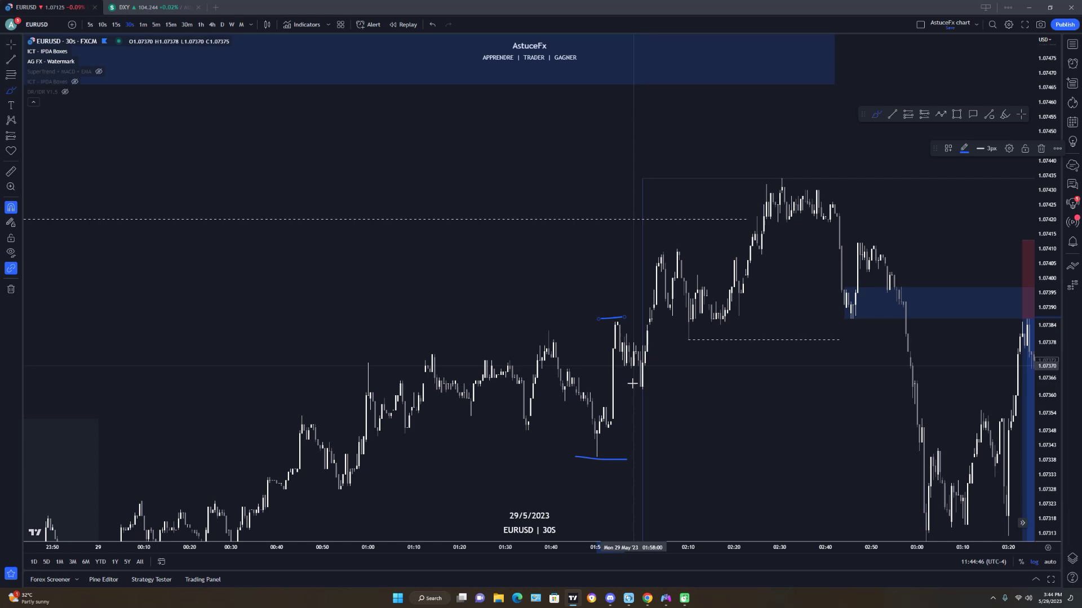
drag(648, 390, 679, 390)
drag(638, 240, 690, 240)
drag(666, 341, 709, 340)
drag(754, 179, 817, 180)
drag(839, 319, 876, 319)
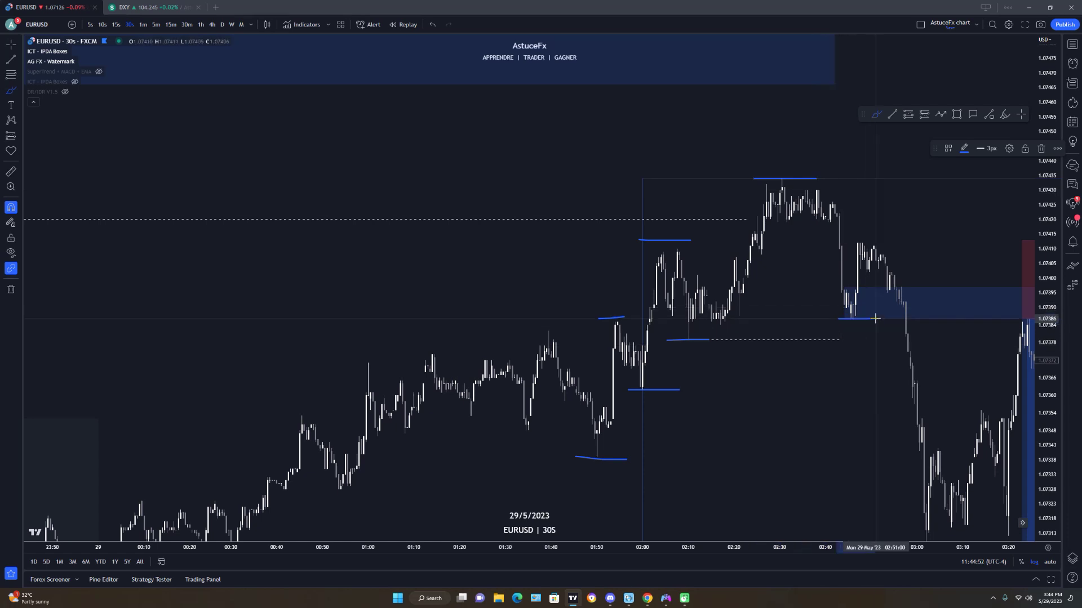
Brush a small loop at the 02:10 low and an open box between about 1.0741 and 1.0742 across the later pullback.
drag(692, 338, 698, 336)
mouse_move(769, 253)
mouse_down()
mouse_move(930, 249)
mouse_move(690, 213)
mouse_up()
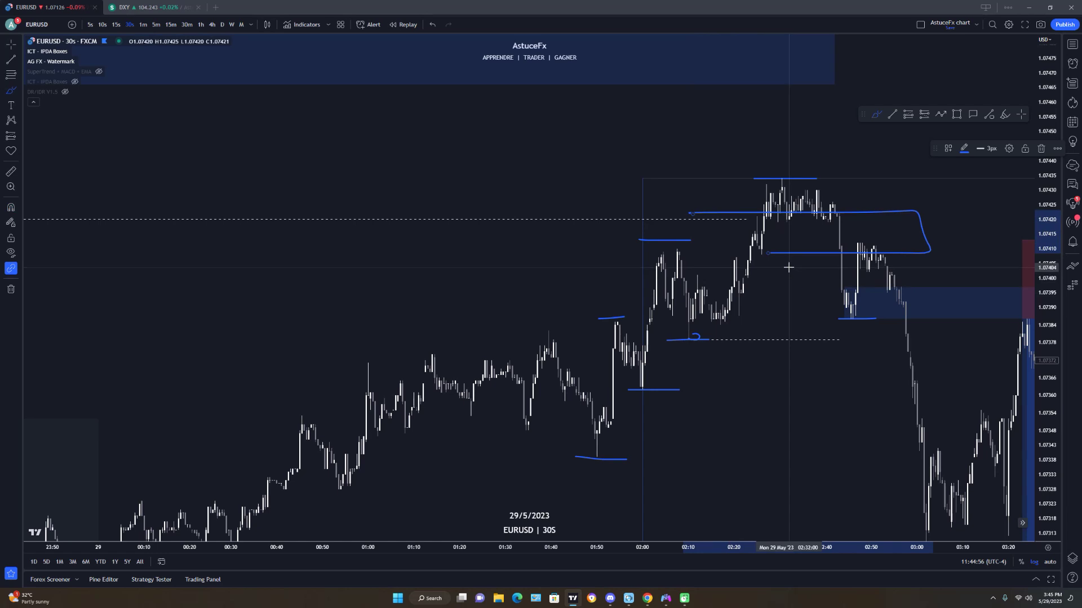
Undo the open box and loop, and brush marks along the 02:30 high and near 1.0736, plus an arrow along the 02:10 low.
key(ctrl+z)
key(ctrl+z)
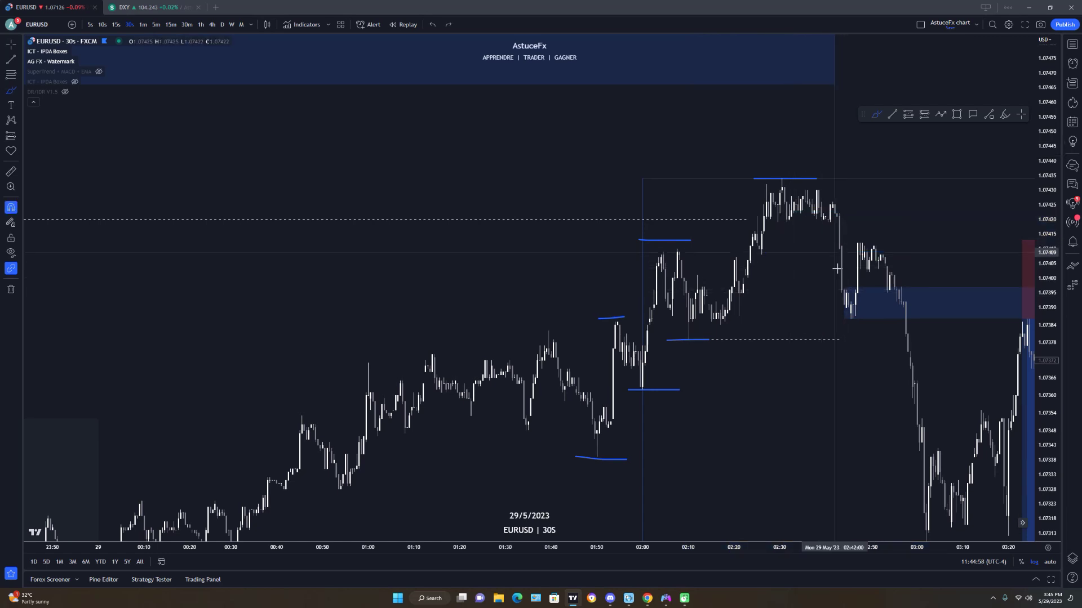
drag(767, 181, 830, 180)
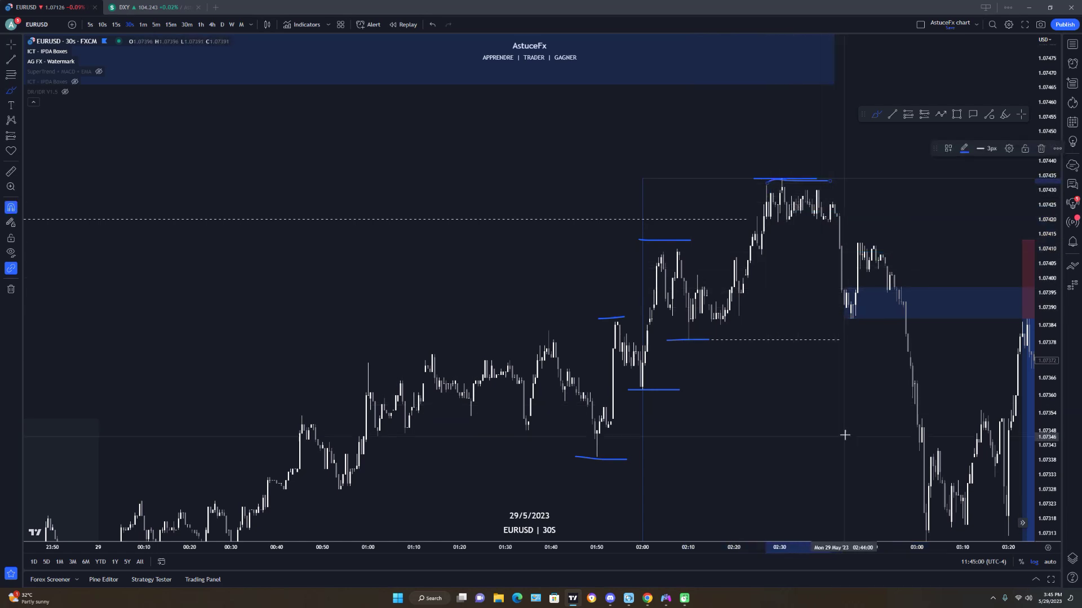
drag(831, 398, 872, 398)
mouse_move(681, 340)
mouse_down()
mouse_move(821, 341)
mouse_move(803, 329)
mouse_up()
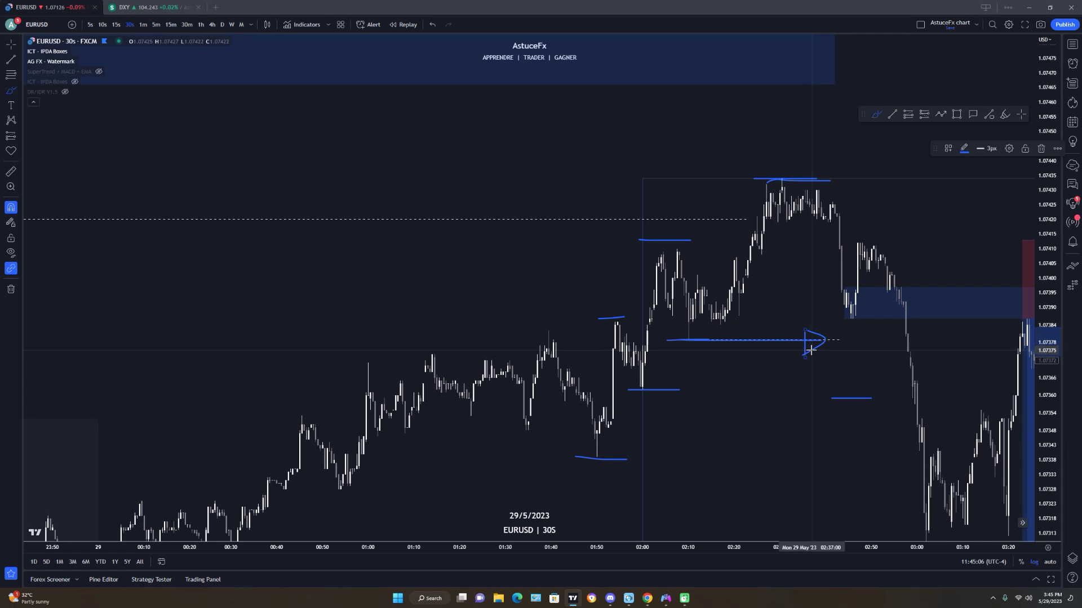
Clear all remaining brush marks from the 29 May swing highs and lows.
key(ctrl+z)
key(ctrl+z)
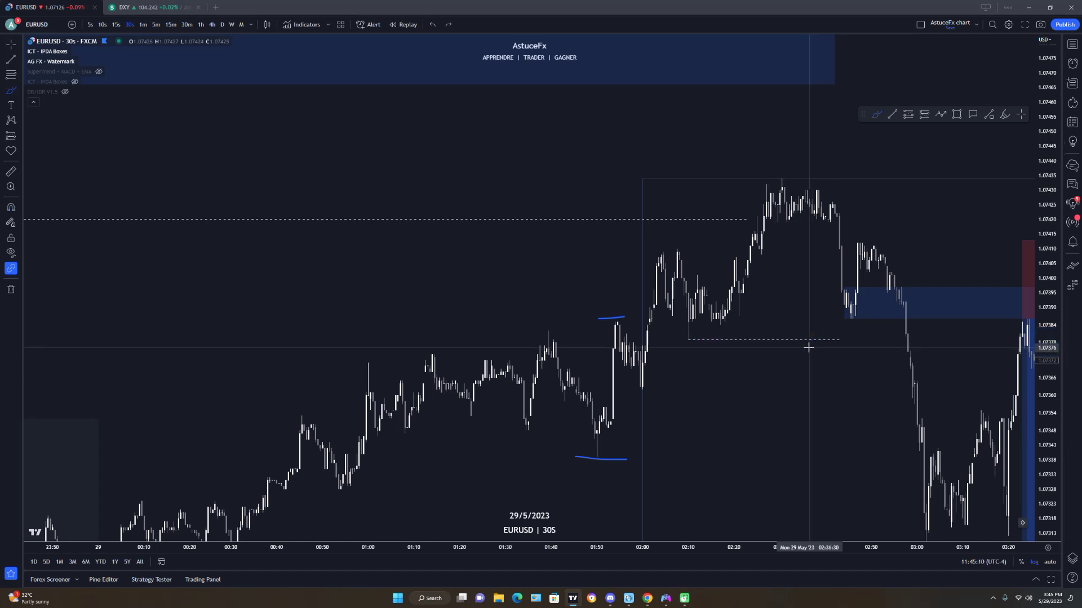
key(ctrl+z)
key(ctrl+z)
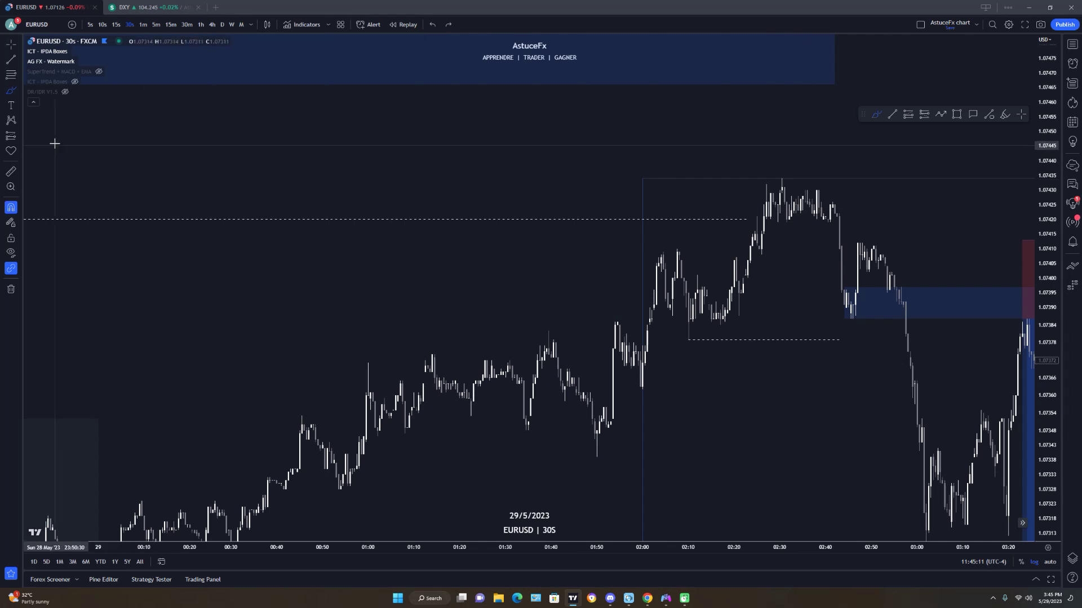
Extend the dashed line at the 02:10 low horizontally to the falling candles at about 02:57.
click(6, 48)
drag(487, 299, 287, 257)
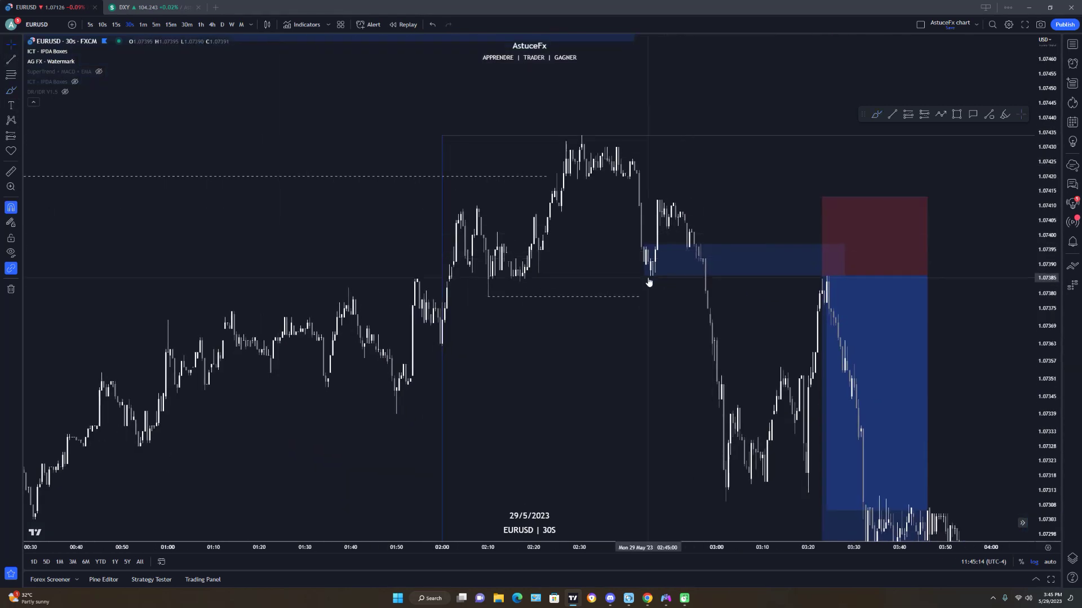
drag(641, 297, 682, 295)
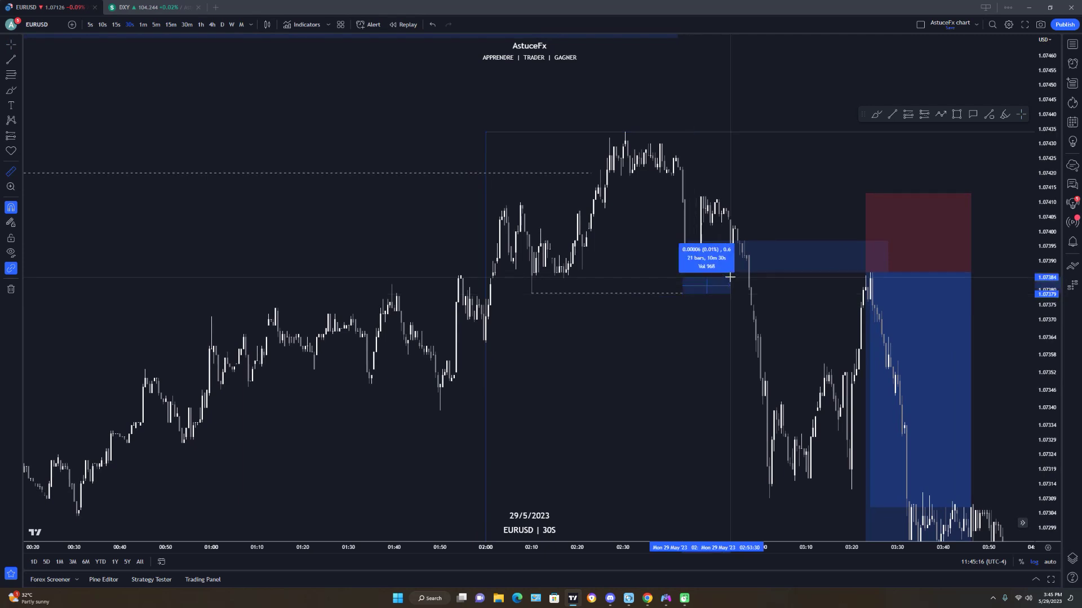
click(747, 292)
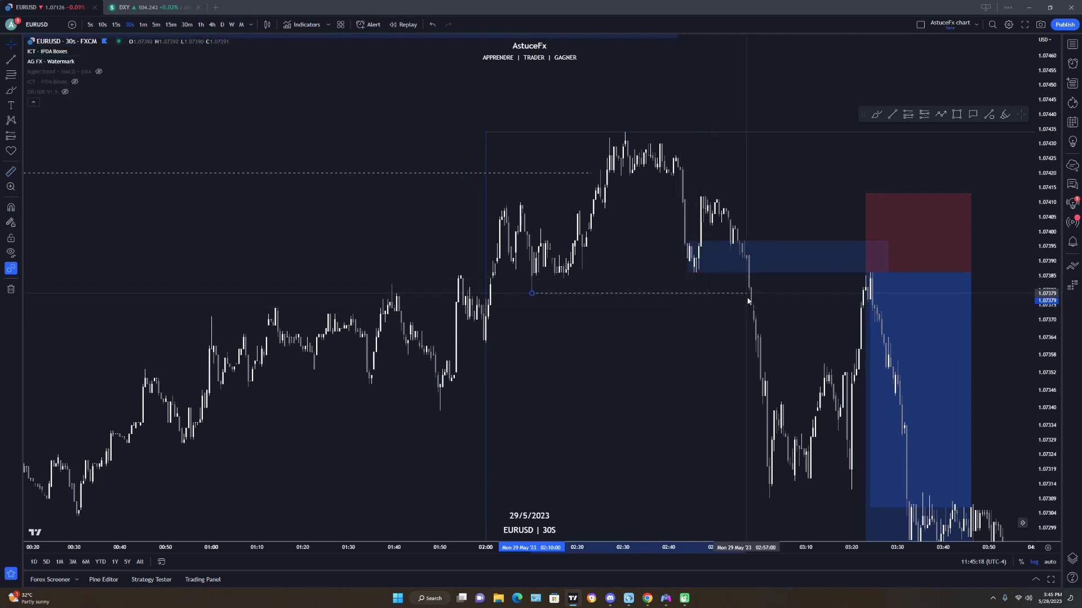
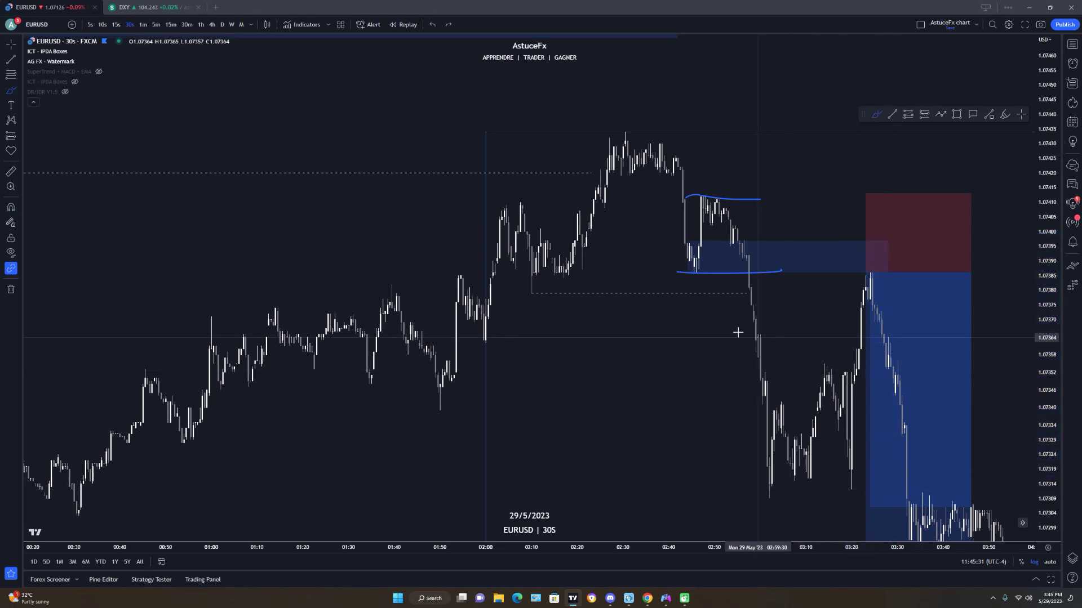
Brush horizontal lines at the high and low of the 02:45 to 02:55 pullback and a stroke into the drop, and clear the sketch.
drag(681, 240, 787, 246)
mouse_move(686, 274)
mouse_down()
mouse_move(915, 269)
mouse_move(876, 275)
mouse_move(927, 454)
mouse_up()
key(ctrl+z)
key(ctrl+z)
key(ctrl+z)
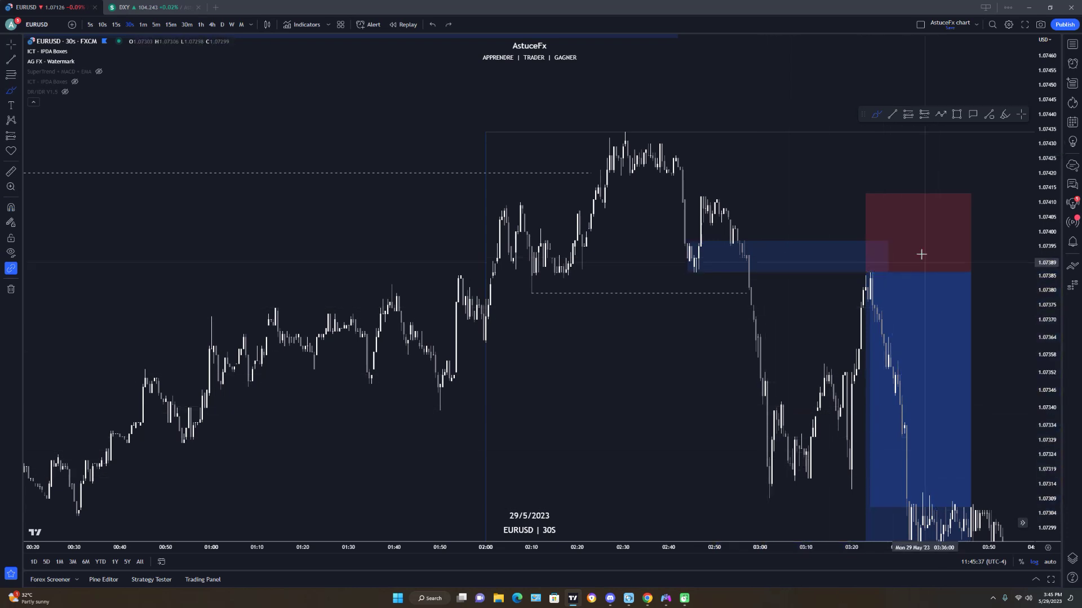
Shift the first 29 May short position slightly later so that it starts at 03:24.
click(9, 48)
click(885, 302)
drag(888, 299, 890, 300)
click(828, 320)
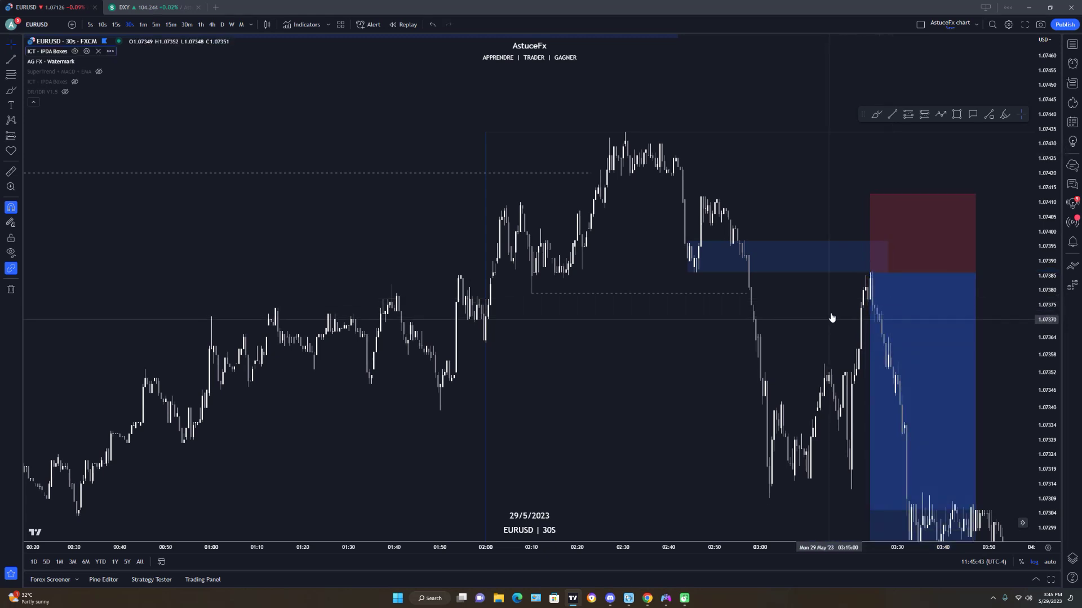
Try the short position's stop at the zone's upper edge, 1.07397, and set it at the pullback high, 1.07412.
drag(873, 196, 826, 240)
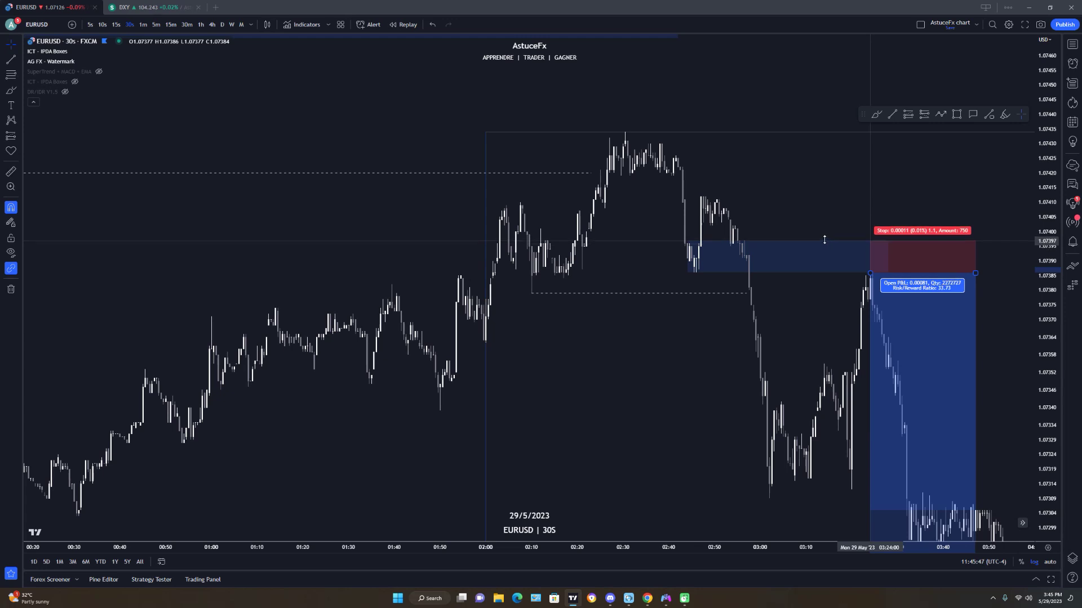
drag(824, 240, 823, 195)
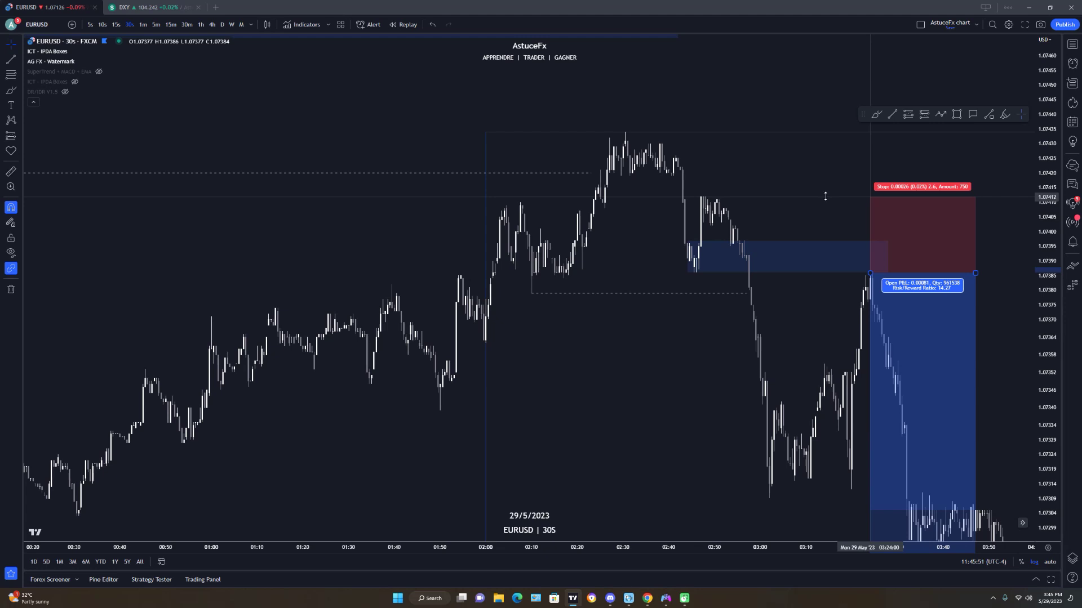
click(811, 248)
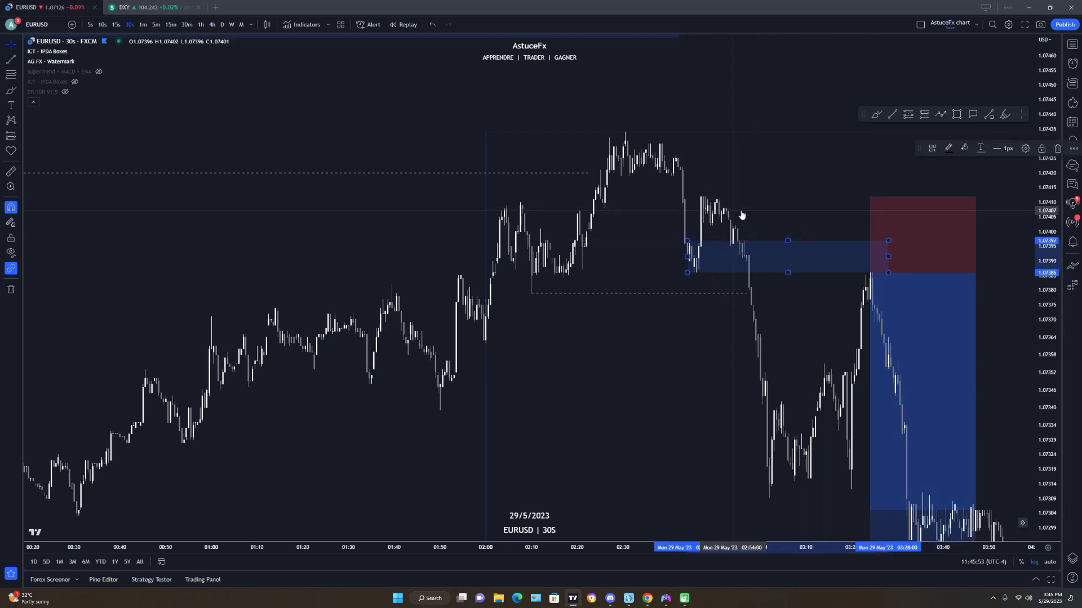
click(883, 212)
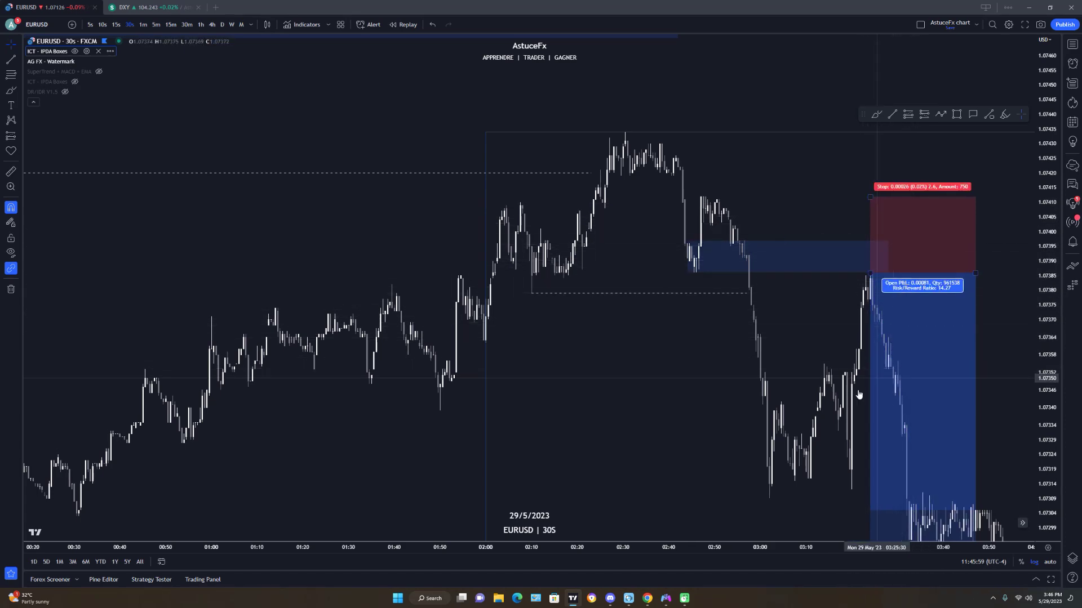
Examine the 29 May decline from the first short position through the 04:06 low to the second short position.
scroll(845, 383, down, 5)
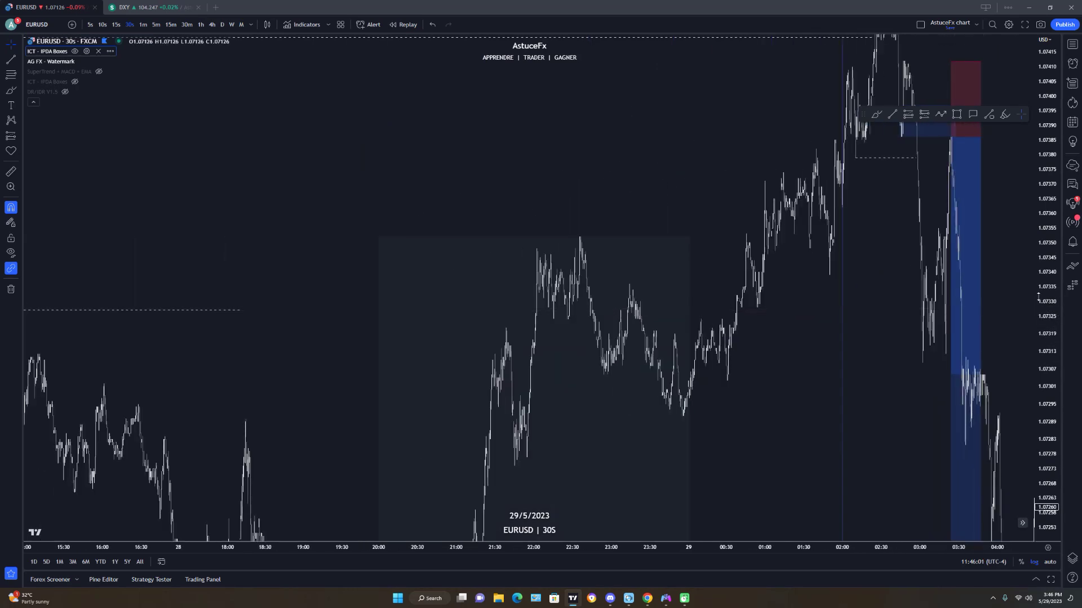
drag(796, 312, 678, 382)
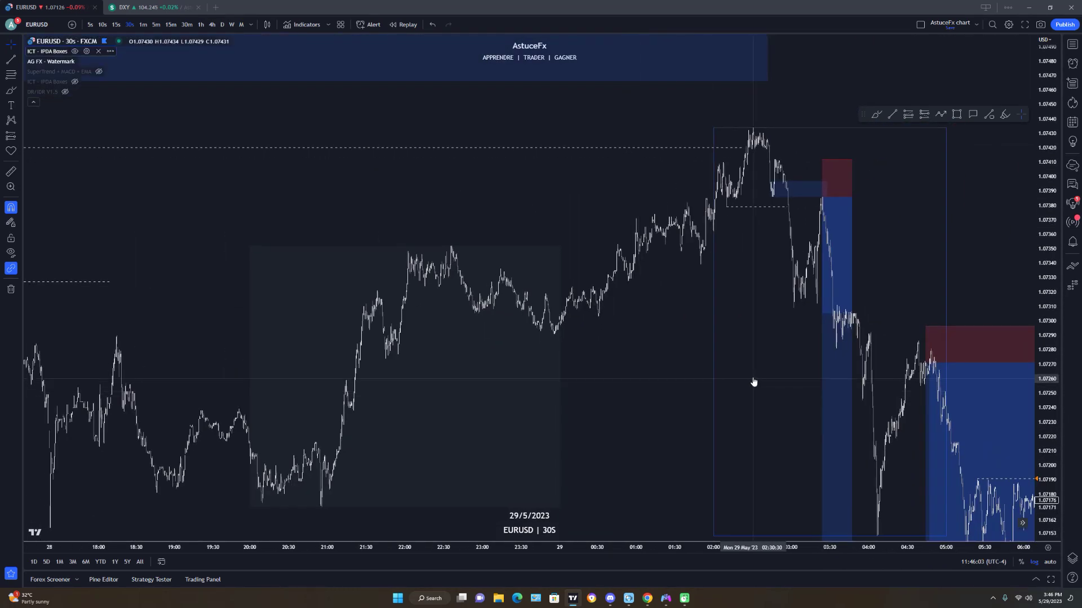
drag(753, 383, 768, 290)
scroll(782, 327, down, 3)
drag(782, 326, 637, 326)
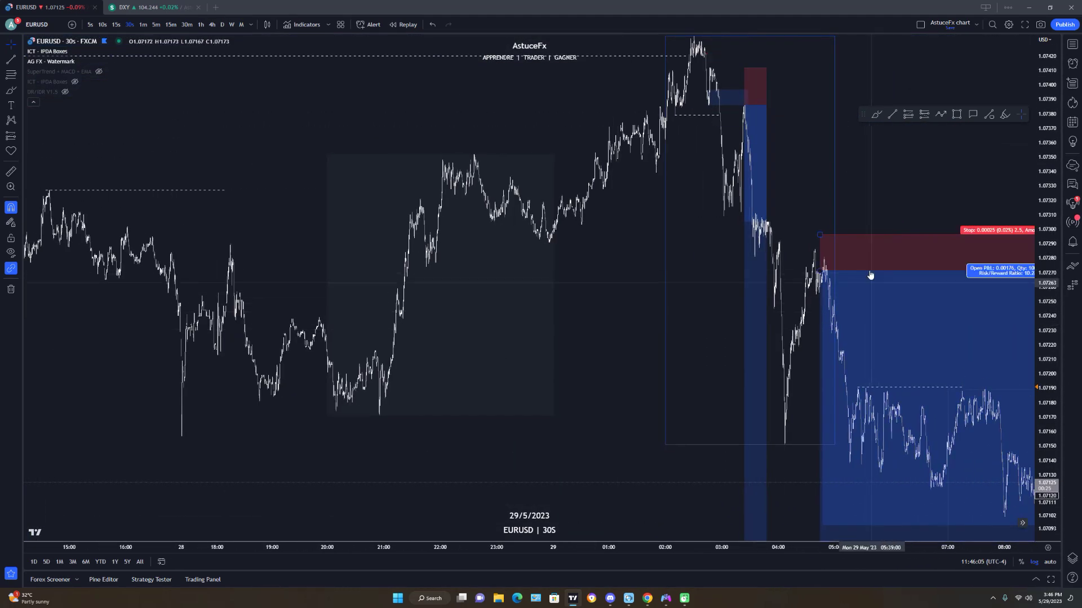
drag(737, 289, 777, 304)
scroll(777, 304, up, 4)
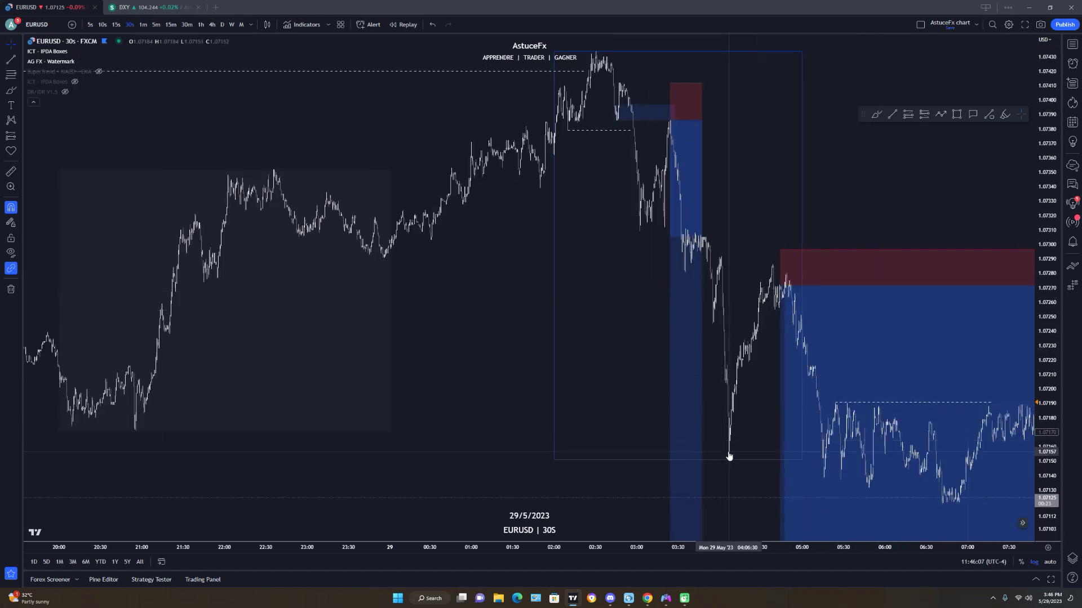
scroll(885, 206, down, 3)
scroll(886, 207, down, 4)
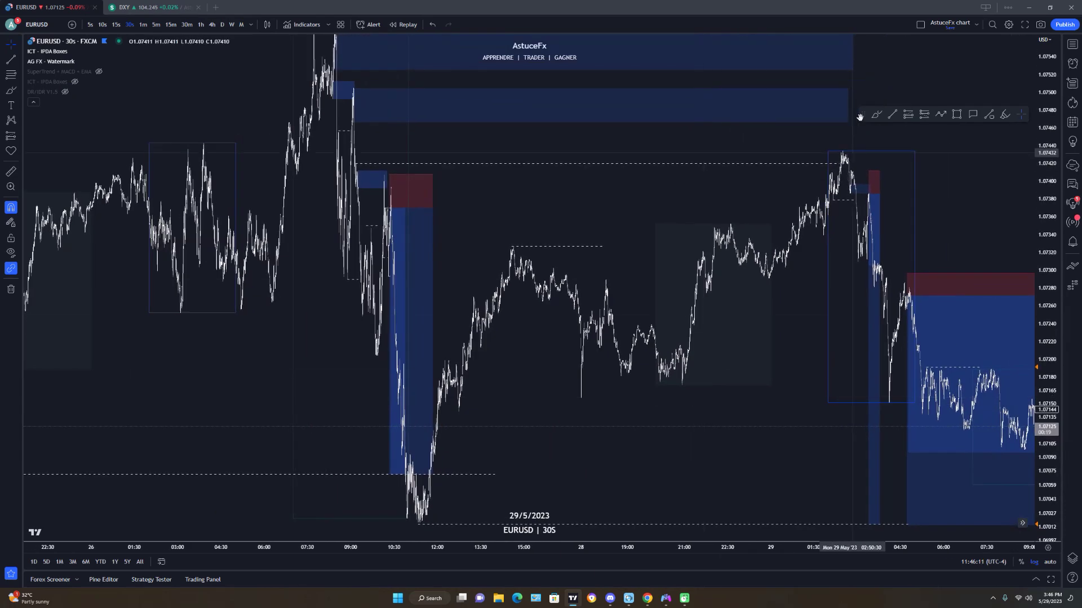
Draw a horizontal trend line at 1.07157 from the 26 May 16:57 low to 29 May 04:06 and apply a saved dashed-line template.
click(890, 115)
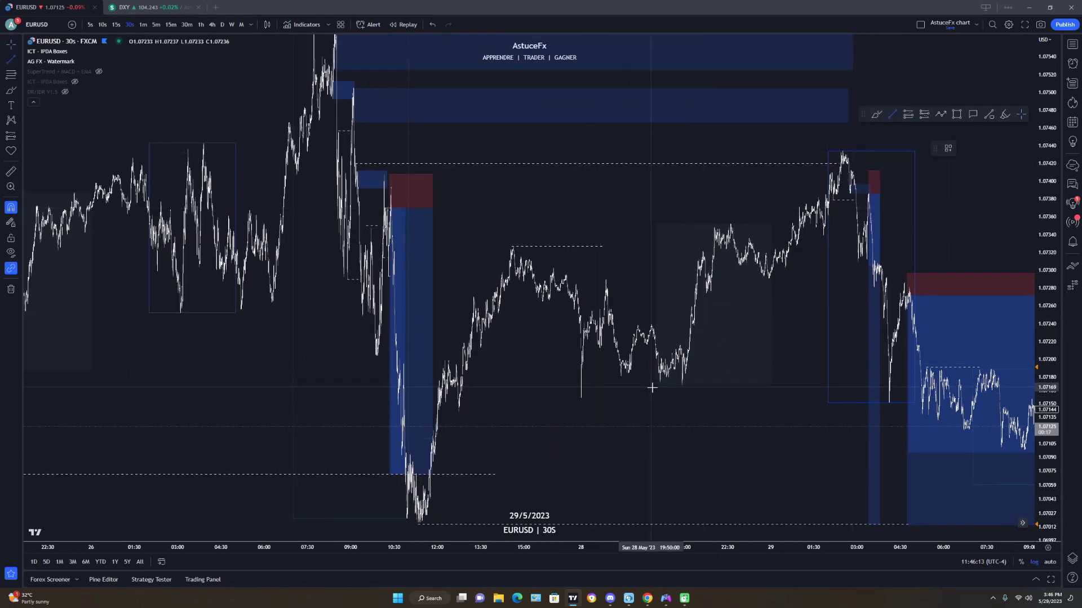
click(579, 398)
click(888, 388)
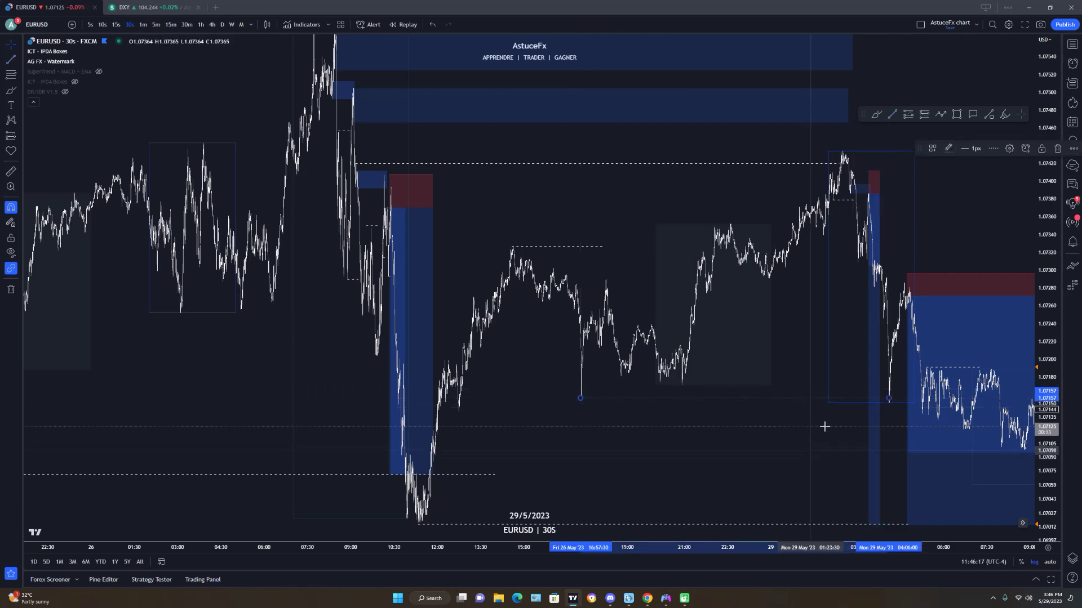
click(933, 148)
click(936, 212)
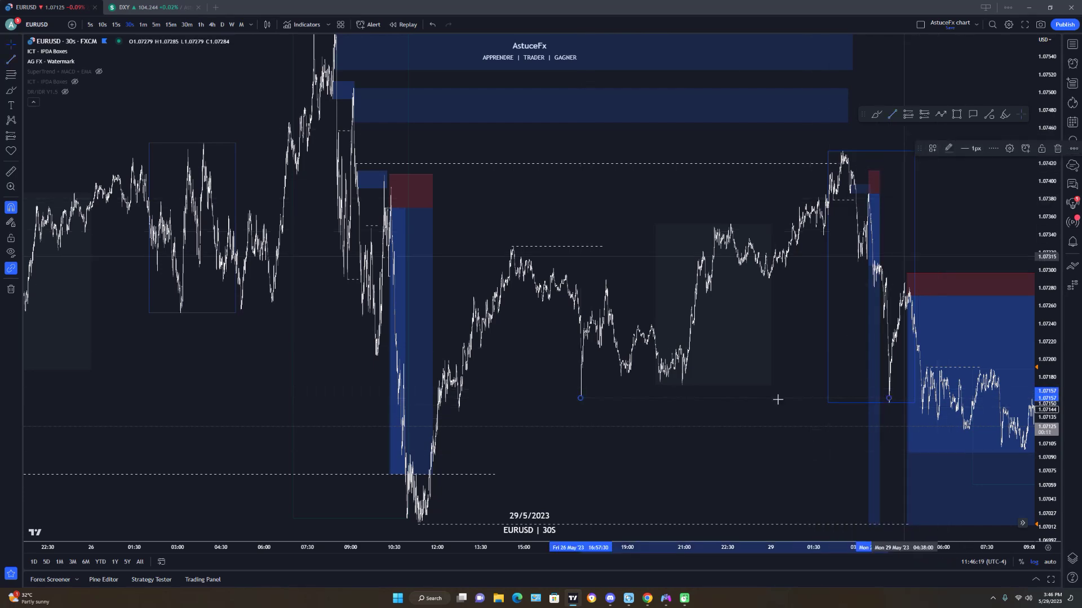
Brush temporary strokes along the 1.07015 dashed line and down the drop from the second short position's entry, and clear them.
drag(712, 417, 751, 295)
click(876, 115)
drag(357, 413, 767, 412)
key(ctrl+z)
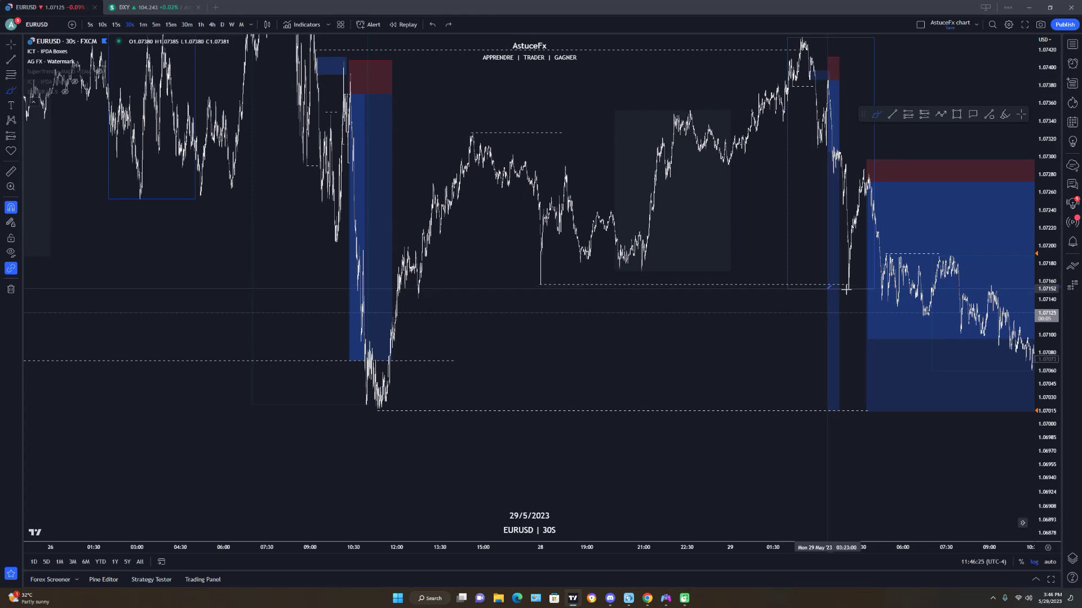
key(ctrl+z)
drag(868, 195, 903, 319)
key(ctrl+z)
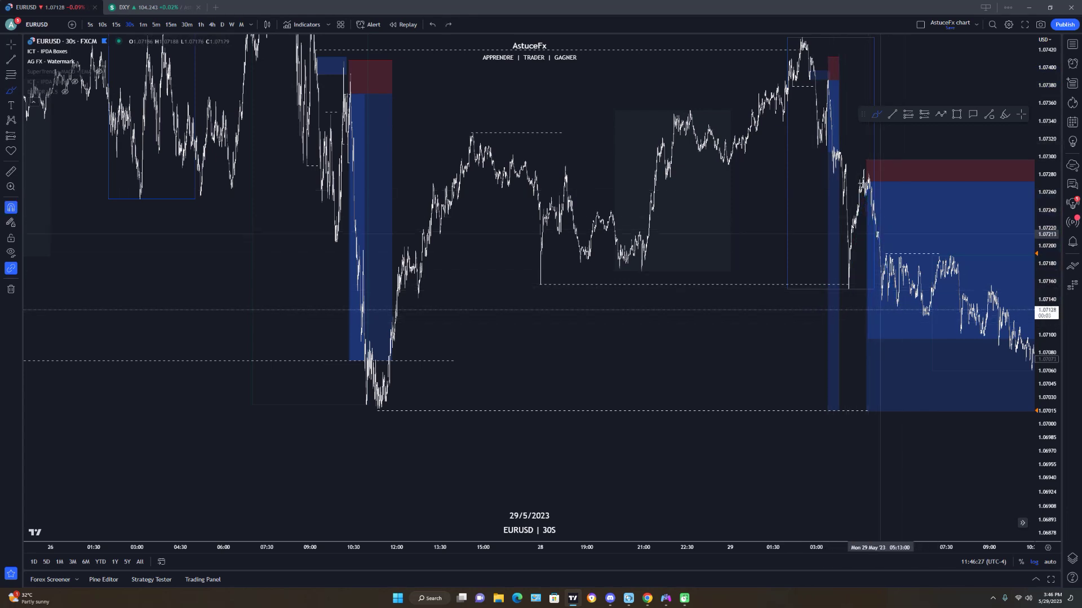
drag(867, 163, 895, 368)
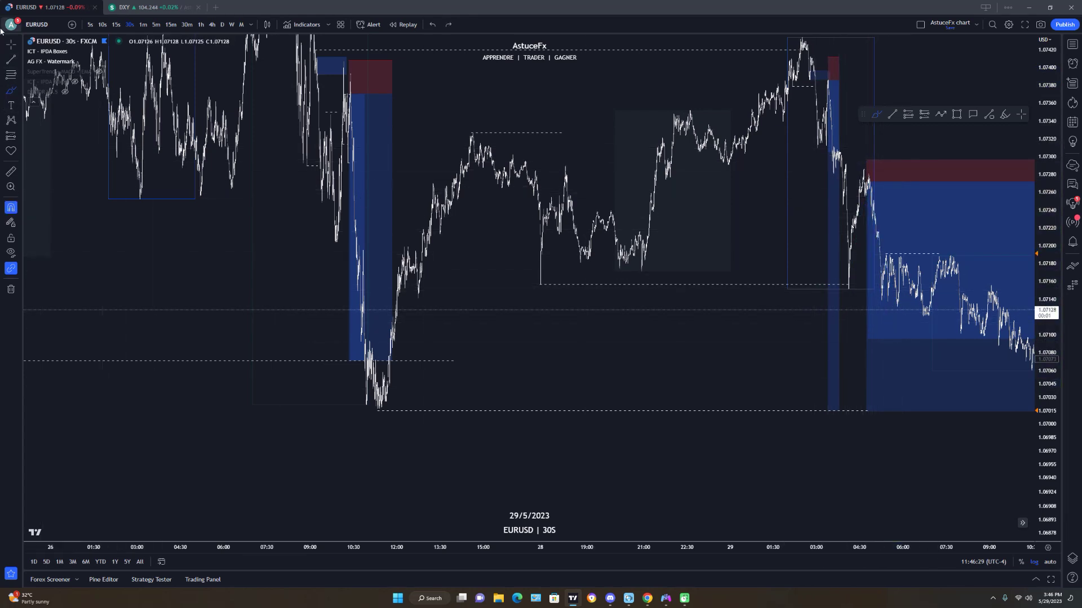
Examine the 29 May sell-off to the 04:06 low and the rebound into the second short position.
click(10, 48)
scroll(956, 421, up, 9)
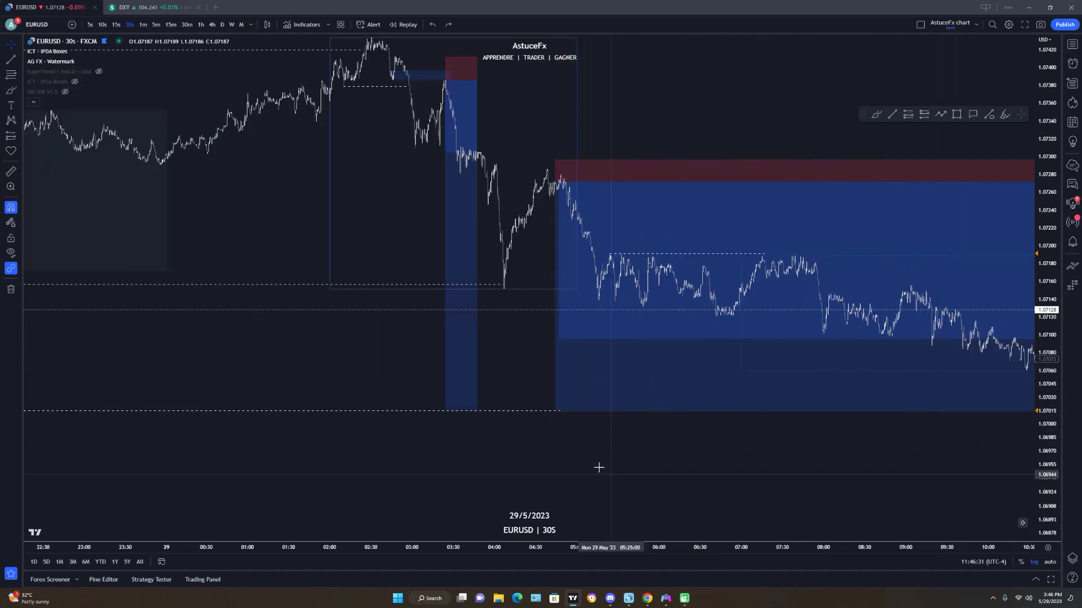
drag(599, 468, 955, 525)
scroll(821, 413, up, 3)
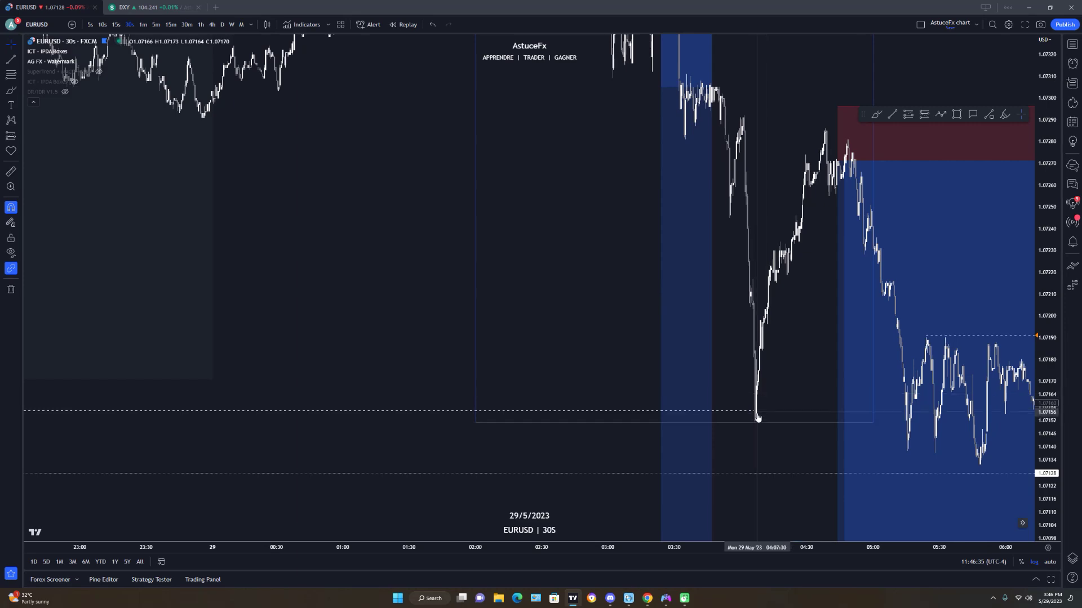
drag(783, 391, 805, 510)
drag(795, 436, 799, 472)
scroll(781, 479, up, 2)
scroll(781, 479, down, 10)
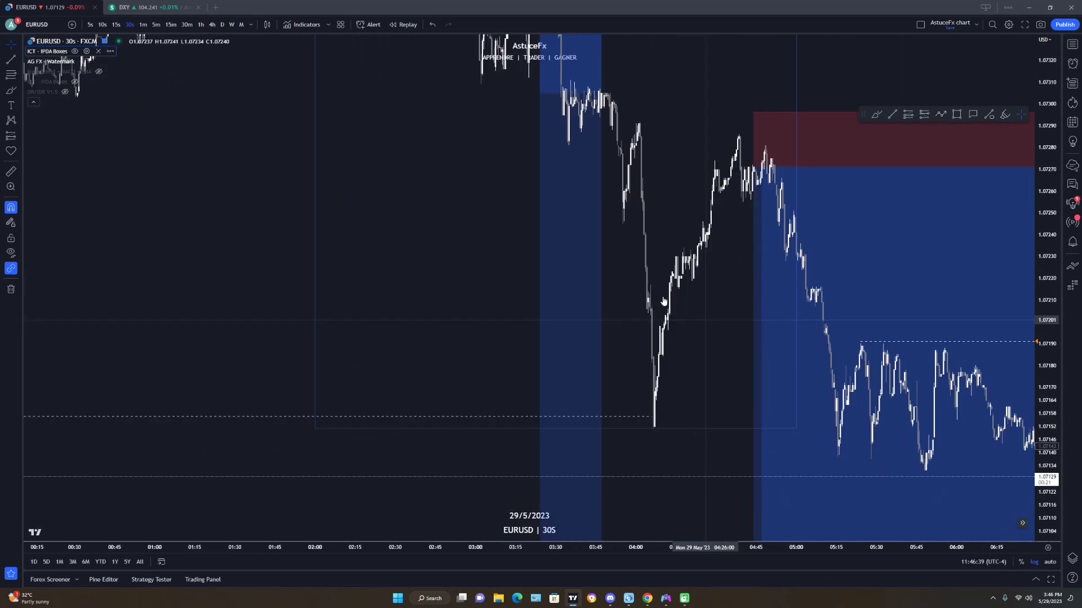
drag(1041, 300, 1040, 510)
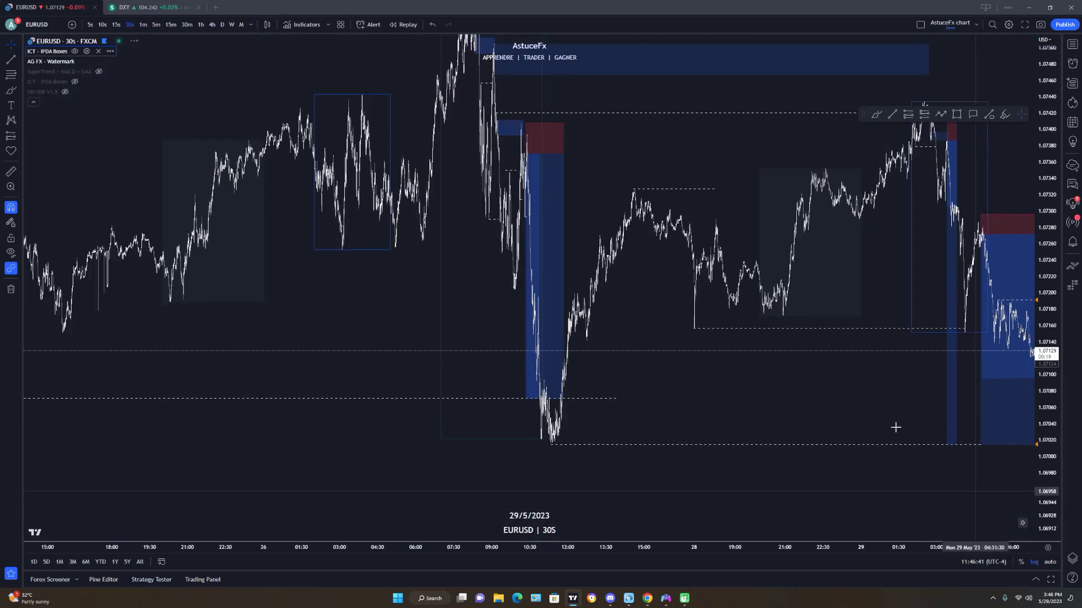
Extend the dashed line at the 26 May low, 1.07015, to the end of the second short position.
drag(799, 394, 607, 401)
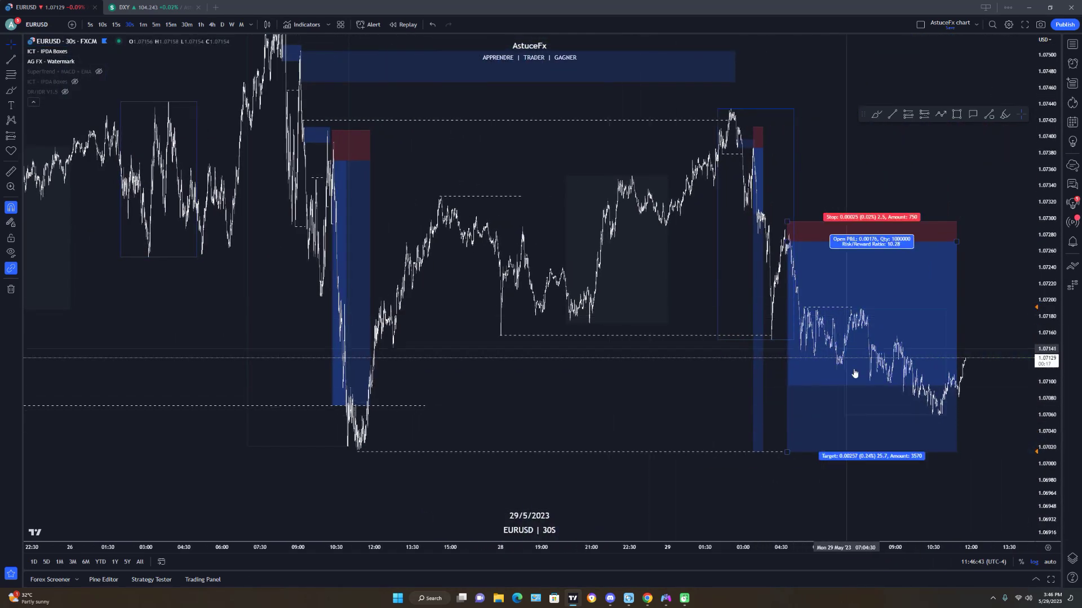
click(772, 452)
drag(788, 451, 857, 461)
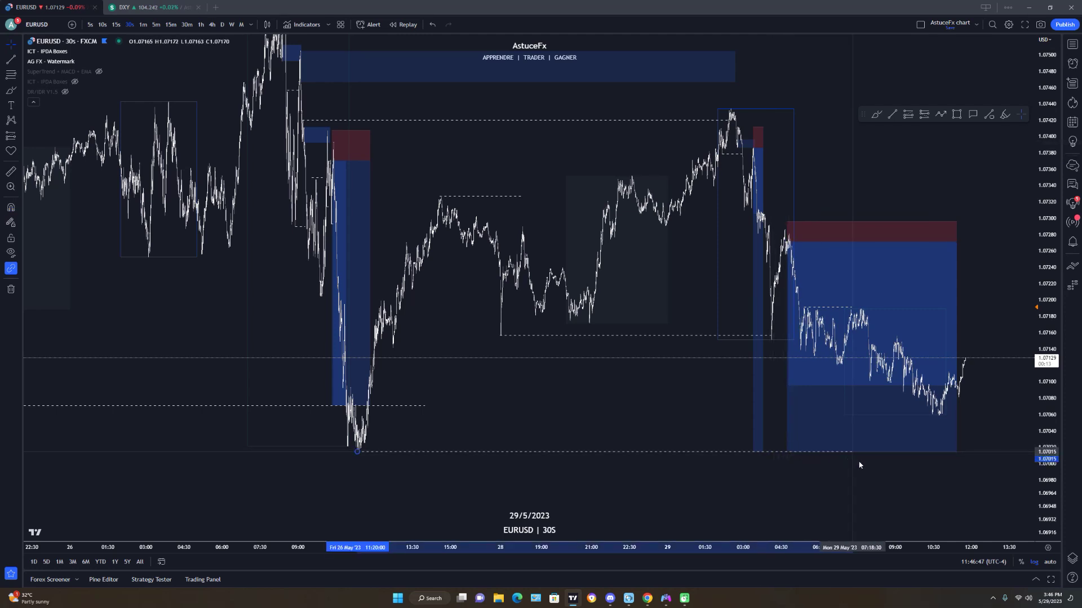
drag(963, 475, 957, 471)
click(965, 472)
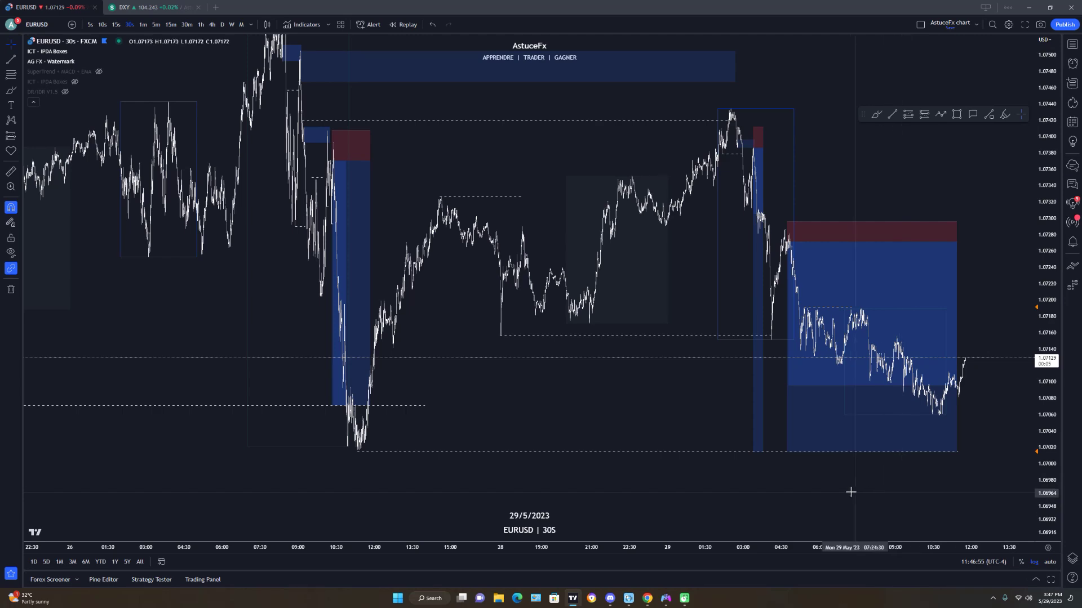
Brush temporary circles around the 29 May 04:01 swing high and 04:06 low, trace the rebound, and clear the strokes.
scroll(851, 492, up, 3)
scroll(650, 308, up, 2)
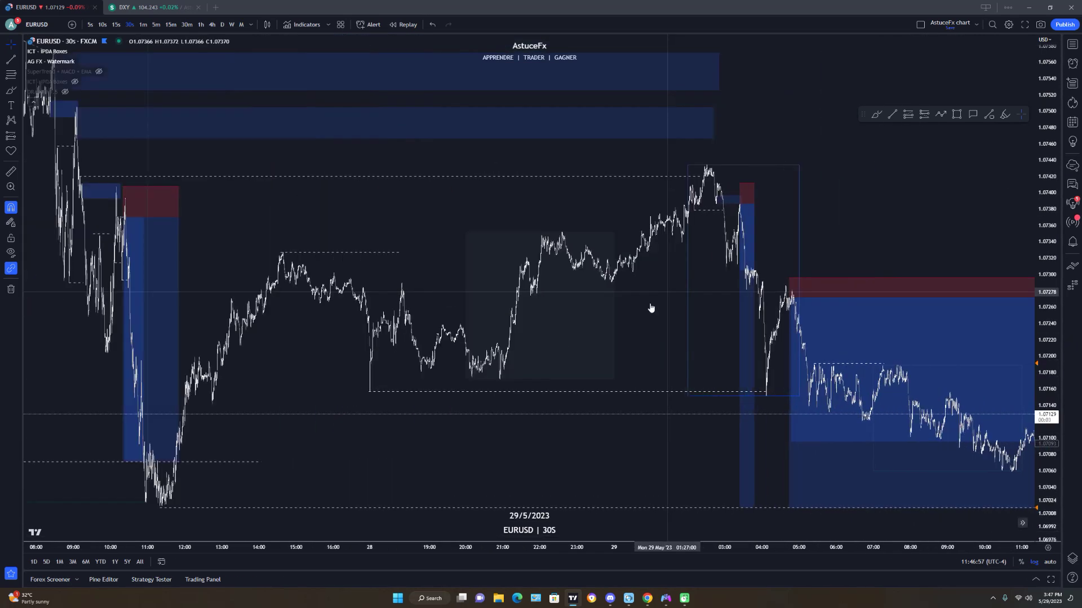
scroll(650, 308, up, 5)
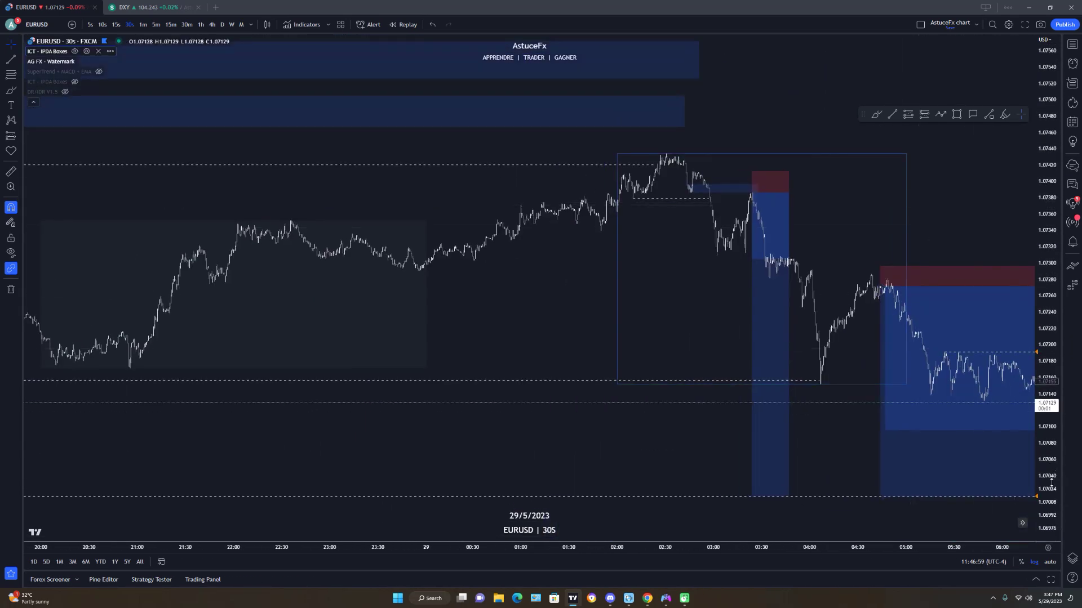
drag(1051, 482, 1051, 290)
scroll(744, 375, up, 4)
scroll(676, 397, up, 3)
drag(616, 396, 807, 373)
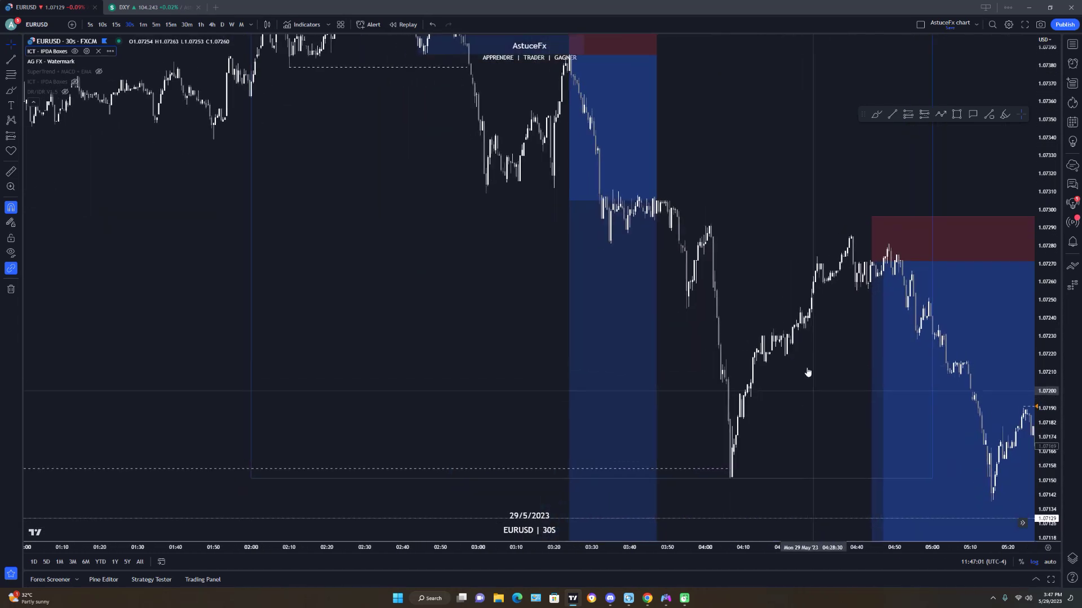
click(875, 115)
drag(700, 221, 711, 225)
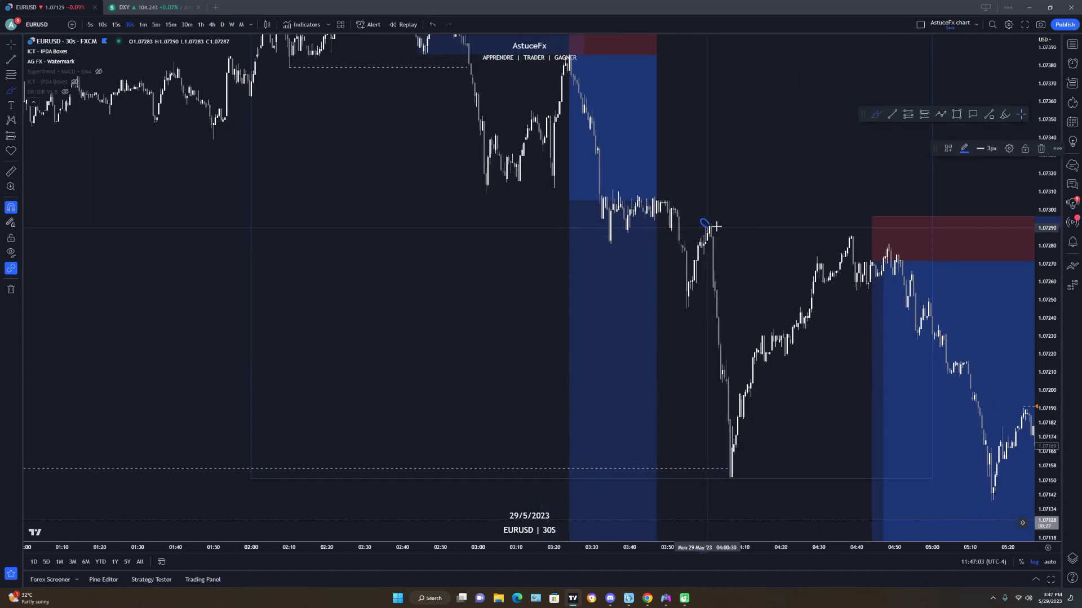
drag(724, 468, 728, 471)
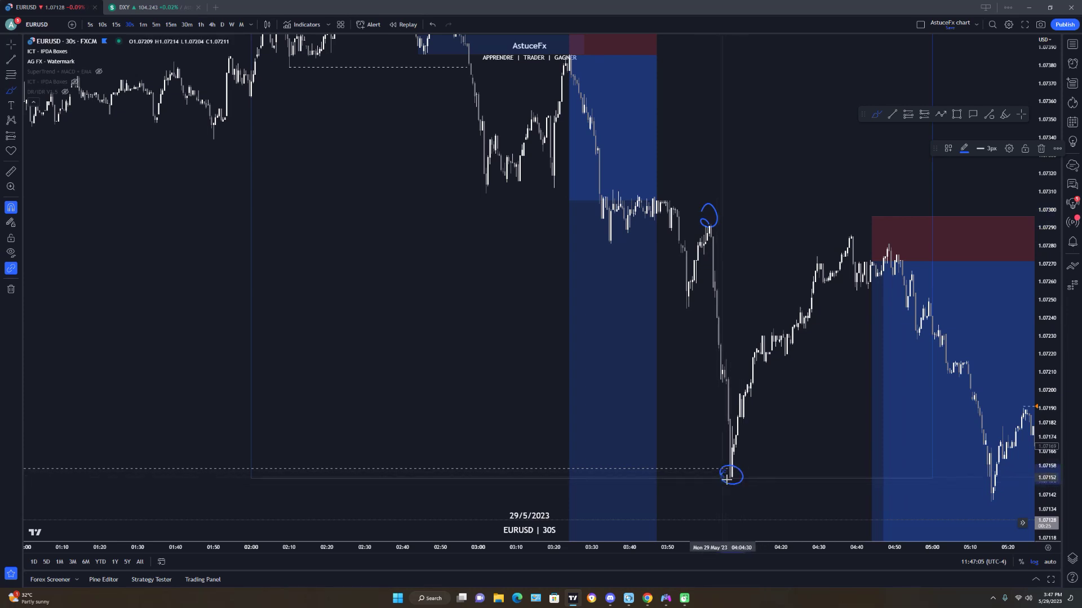
click(957, 116)
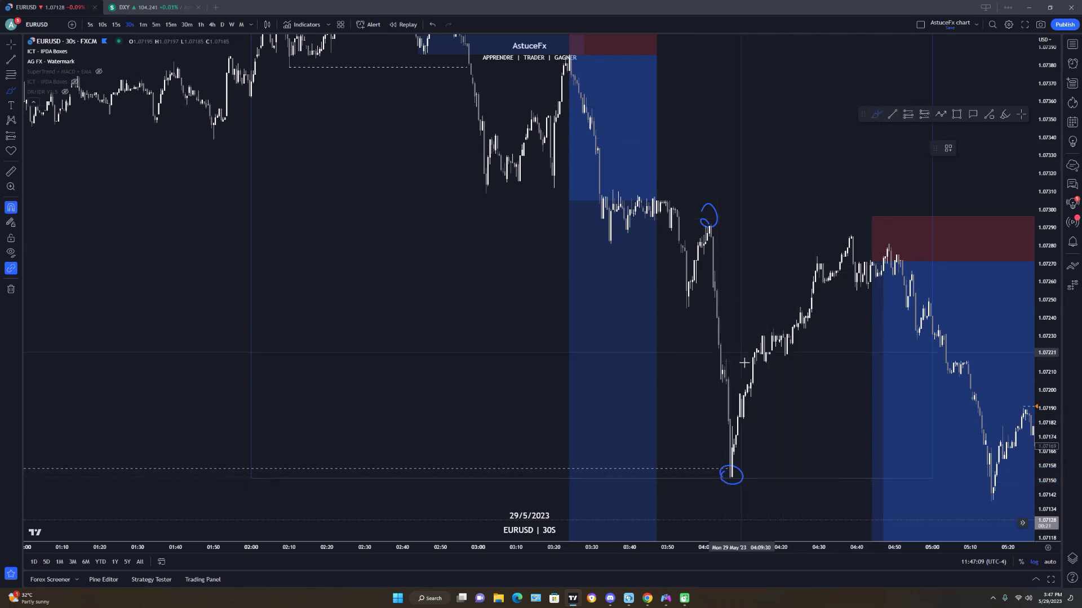
mouse_move(732, 459)
mouse_down()
mouse_move(797, 195)
mouse_move(811, 228)
mouse_move(847, 227)
mouse_up()
key(ctrl+z)
key(ctrl+z)
key(ctrl+z)
key(ctrl+z)
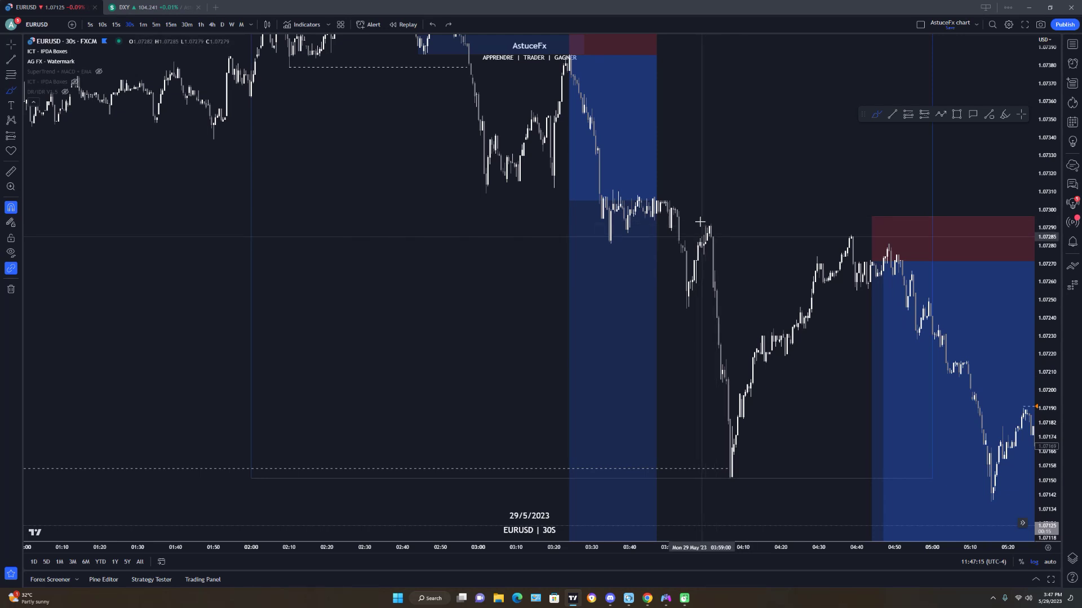
Brush temporary levels at the 04:01 high and 04:06 low with the drop and rebound between them, and clear them.
drag(693, 222, 773, 225)
drag(711, 479, 765, 475)
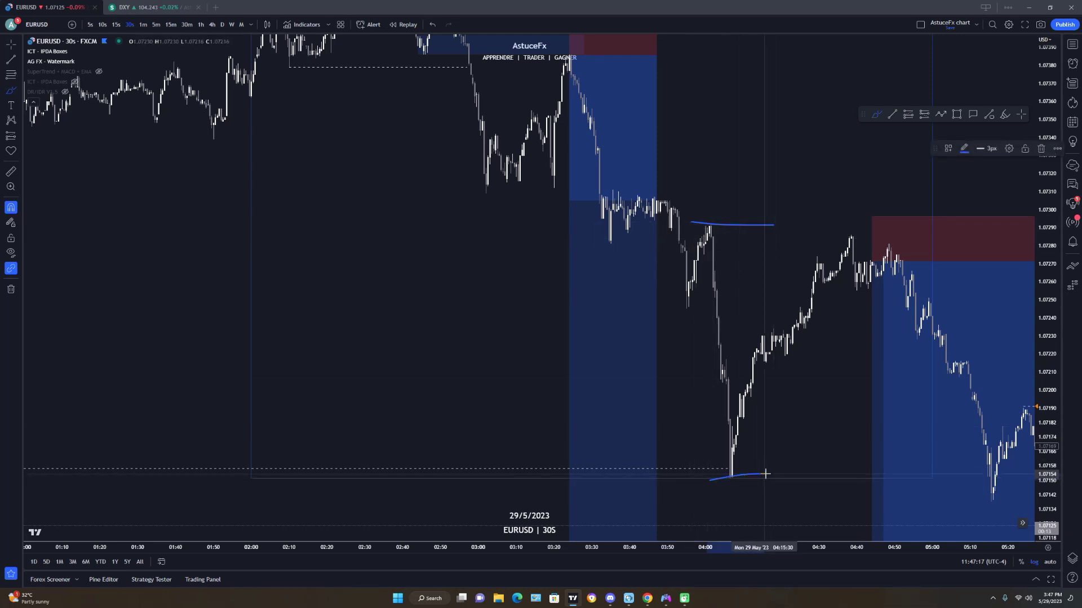
mouse_move(672, 214)
mouse_down()
mouse_move(695, 304)
mouse_move(710, 226)
mouse_move(767, 522)
mouse_up()
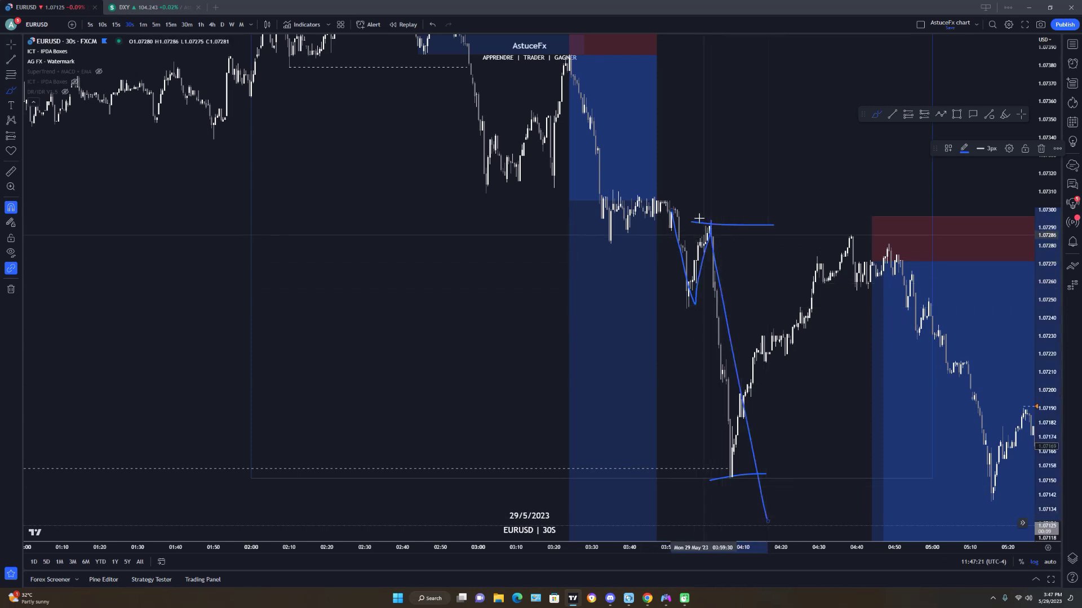
drag(699, 220, 807, 223)
mouse_move(706, 479)
mouse_down()
mouse_move(803, 478)
mouse_move(852, 242)
mouse_up()
mouse_move(699, 253)
mouse_down()
mouse_move(904, 253)
mouse_move(940, 533)
mouse_up()
key(ctrl+z)
key(ctrl+z)
key(ctrl+z)
key(ctrl+z)
key(ctrl+z)
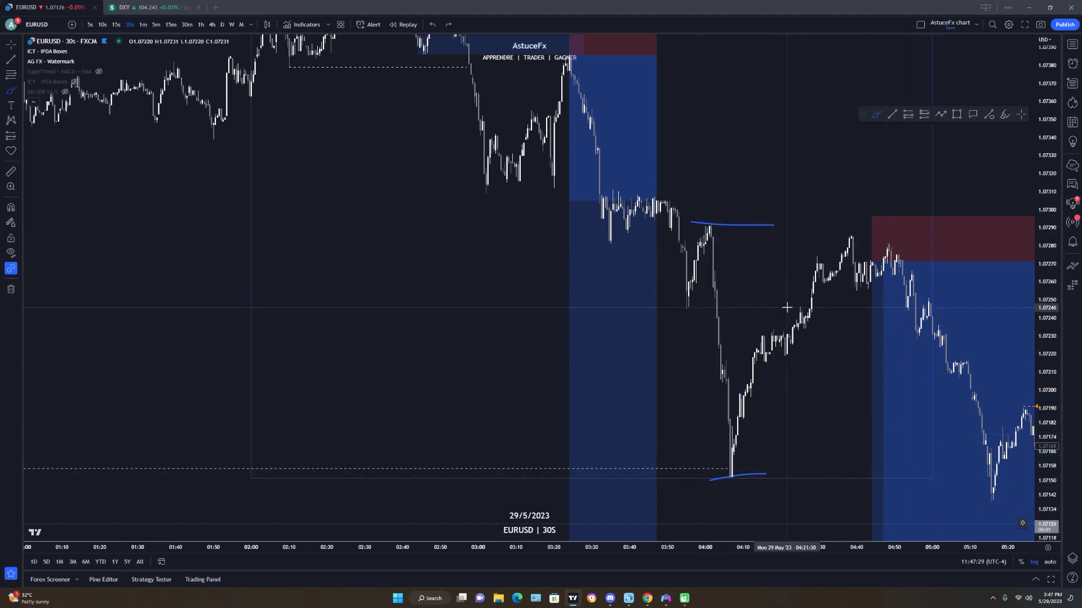
key(ctrl+z)
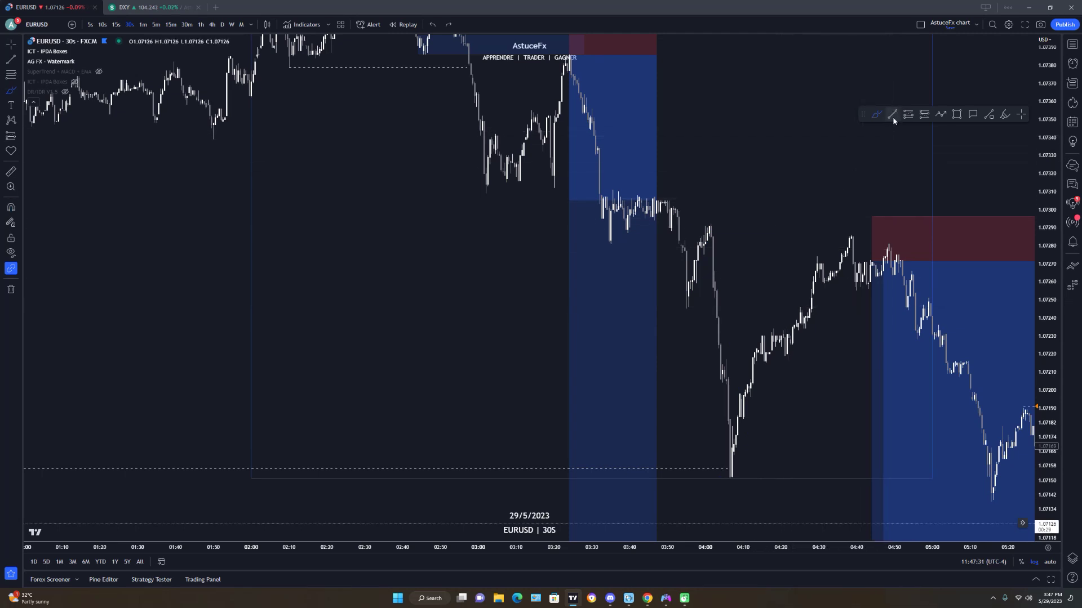
Draw a rectangle from 03:59:30 to 04:40:30 between 1.07291 and 1.07275, and set its border opacity to 0%.
click(954, 116)
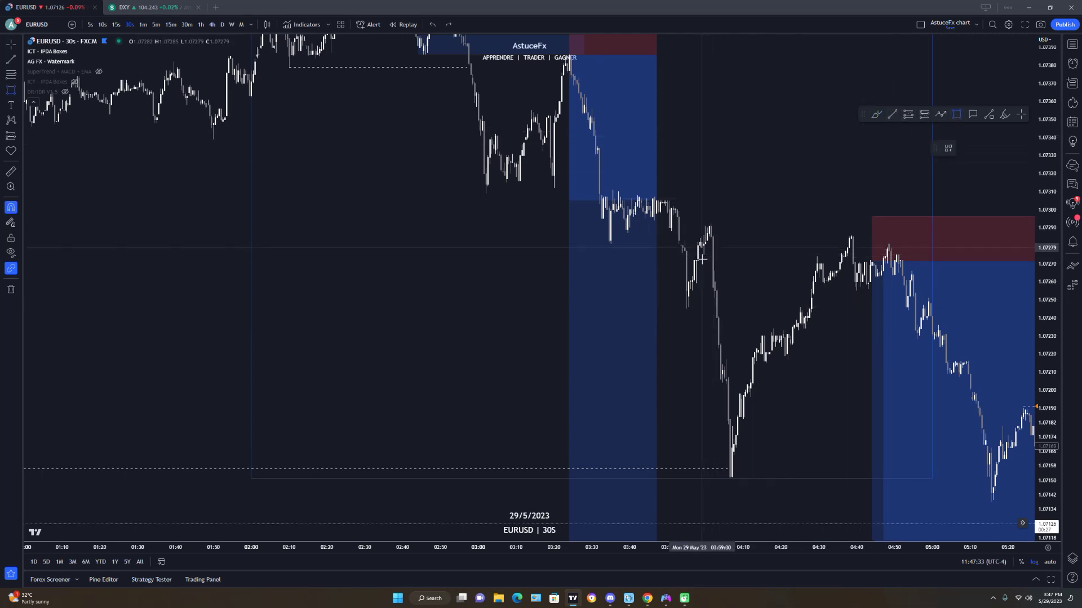
mouse_move(708, 224)
mouse_down()
mouse_move(702, 248)
mouse_move(859, 241)
mouse_up()
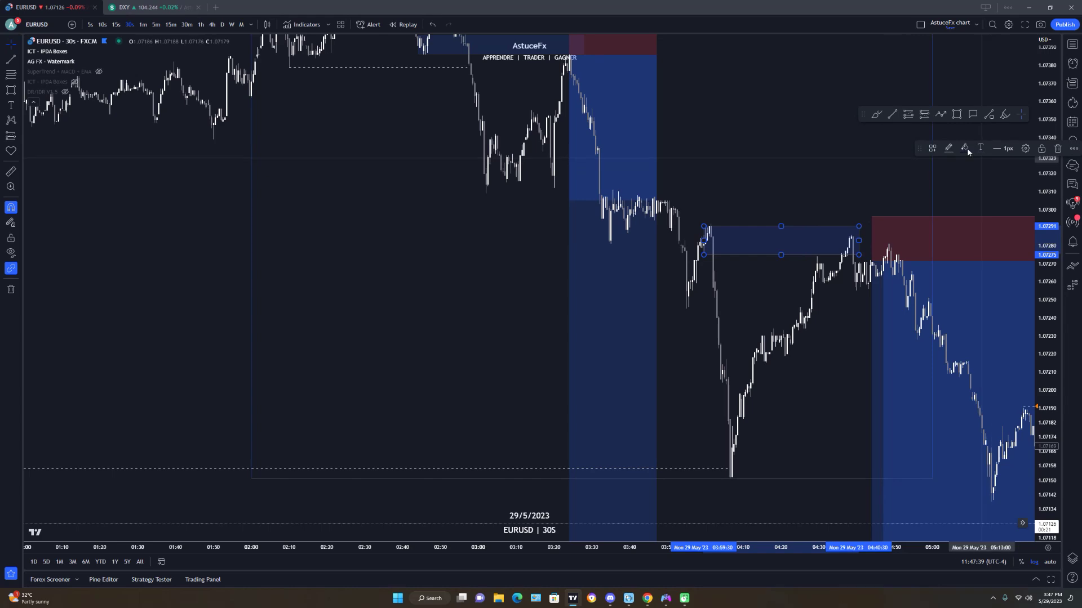
click(949, 148)
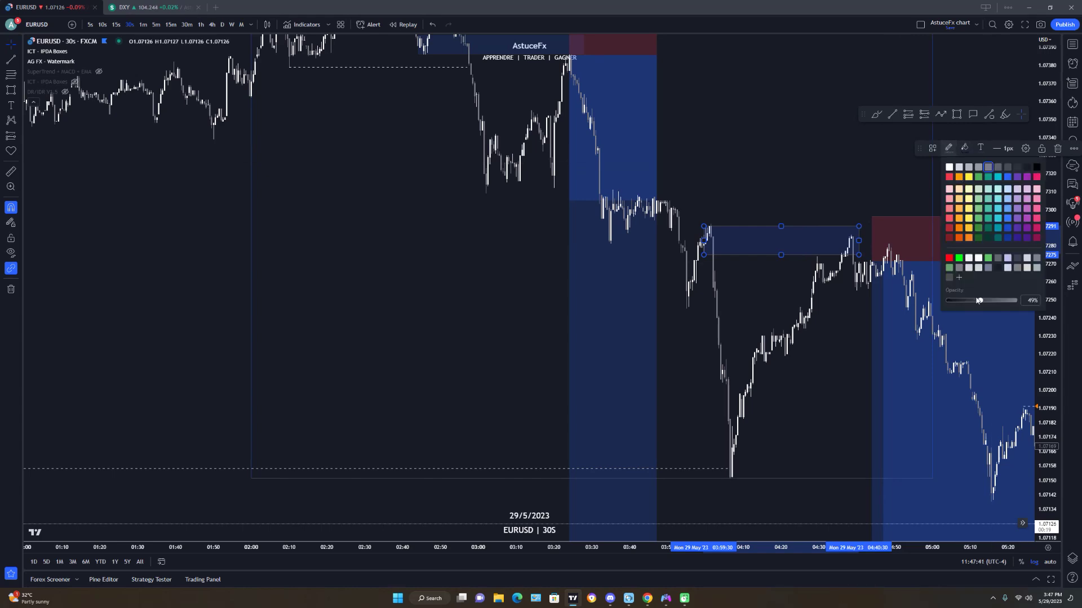
drag(973, 301, 931, 306)
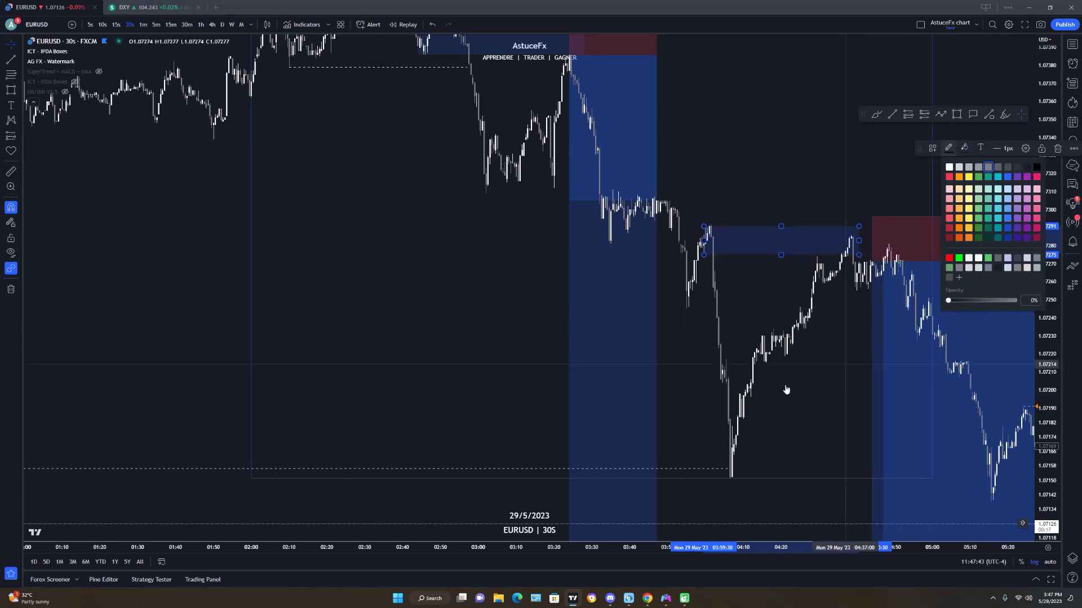
Raise the new rectangle's upper edge to 1.07292 and undo the shift of its left edge.
drag(770, 399, 821, 483)
mouse_move(679, 279)
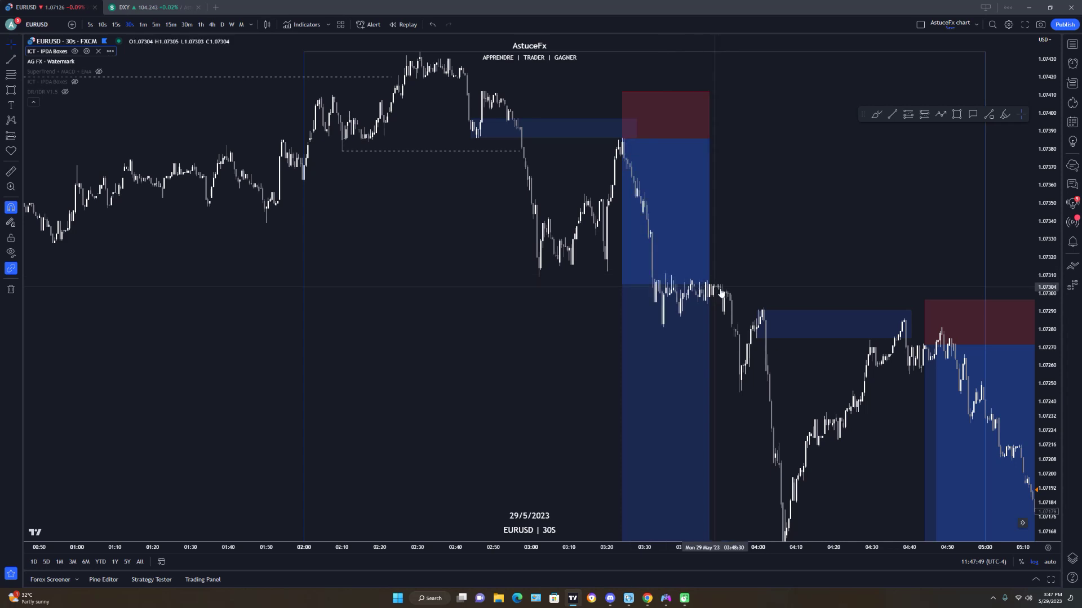
drag(755, 309, 763, 307)
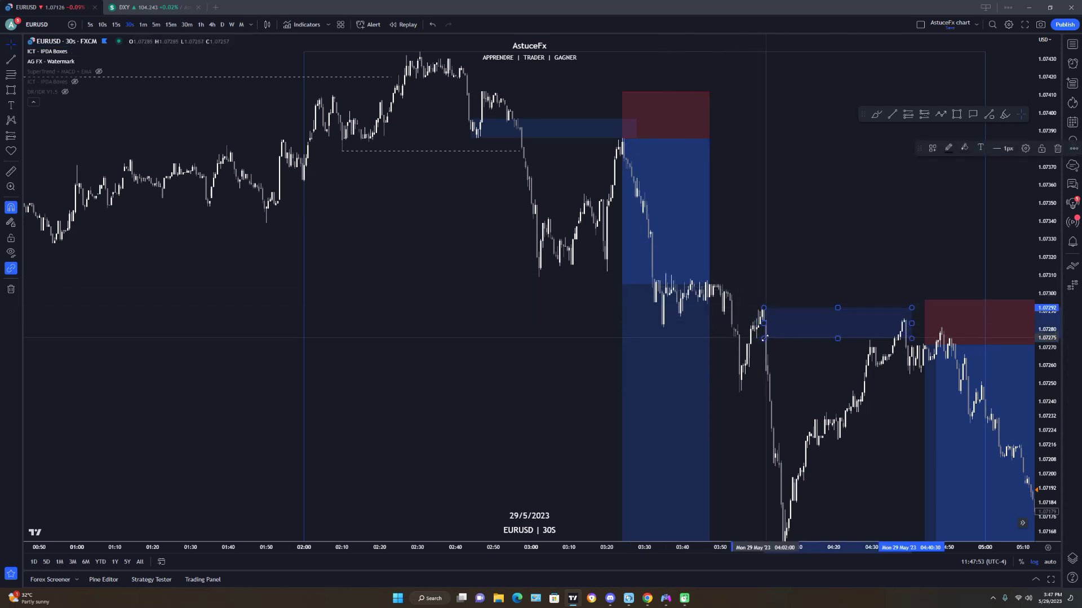
drag(787, 386, 701, 331)
key(ctrl+z)
key(ctrl+z)
click(752, 358)
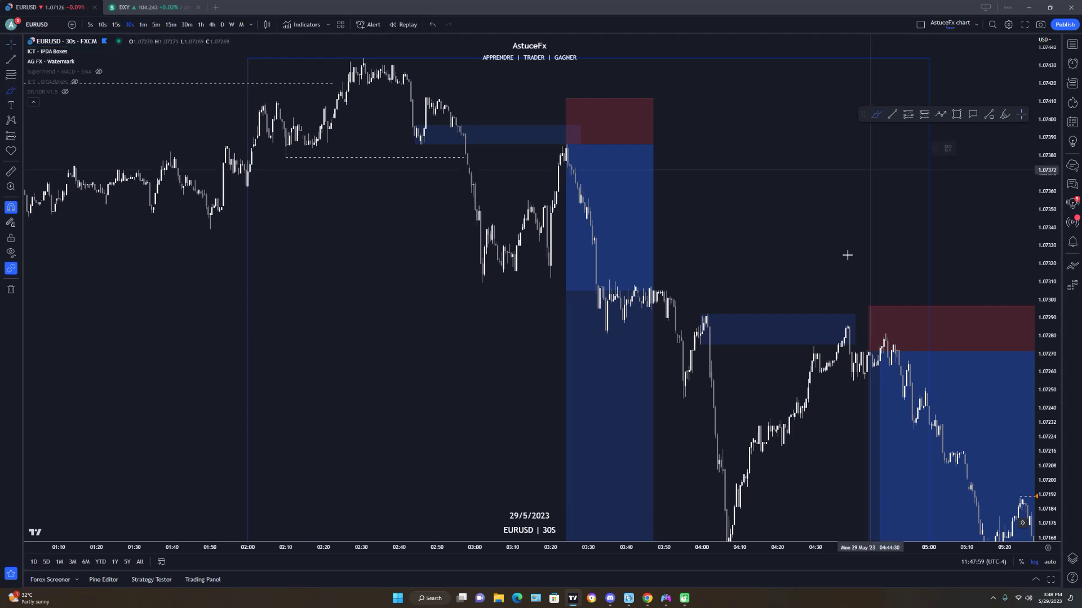
Brush temporary marks around the rectangle's origin candles and the price return into it, and clear them.
mouse_move(831, 374)
mouse_down()
mouse_move(857, 254)
mouse_move(882, 270)
mouse_move(921, 519)
mouse_up()
key(ctrl+z)
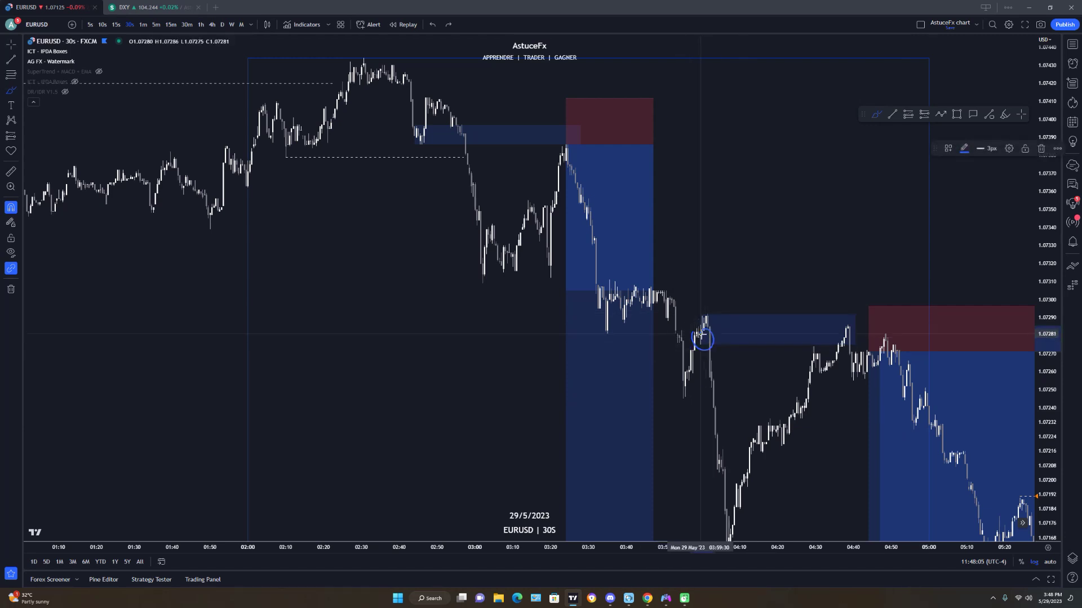
drag(823, 373, 849, 318)
key(ctrl+z)
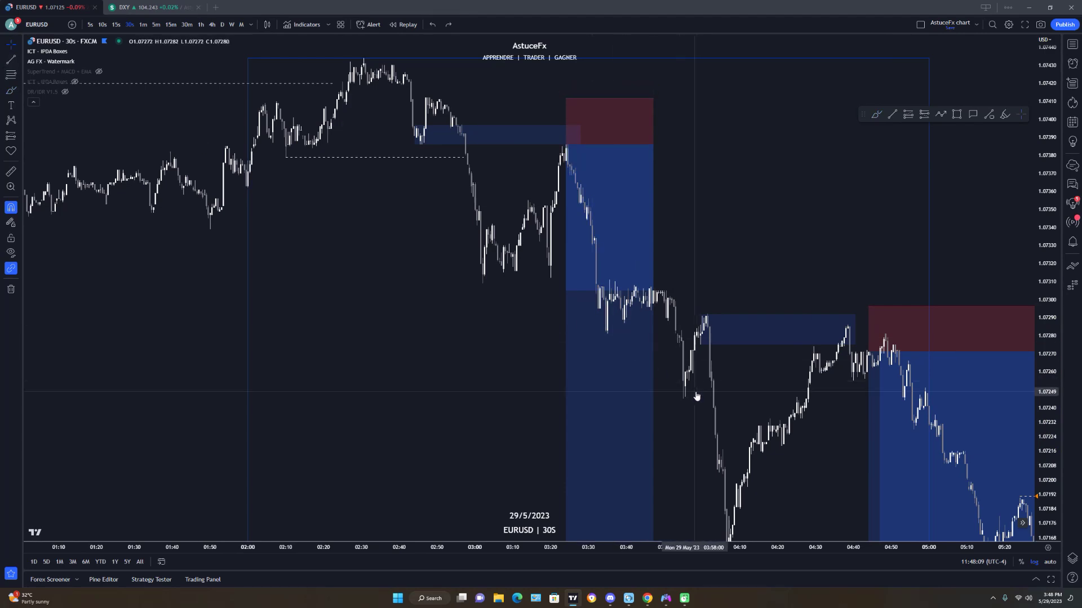
Brush temporary level strokes under the 04:31 low and at the 04:38 high, and clear both.
scroll(696, 393, up, 5)
scroll(990, 526, up, 6)
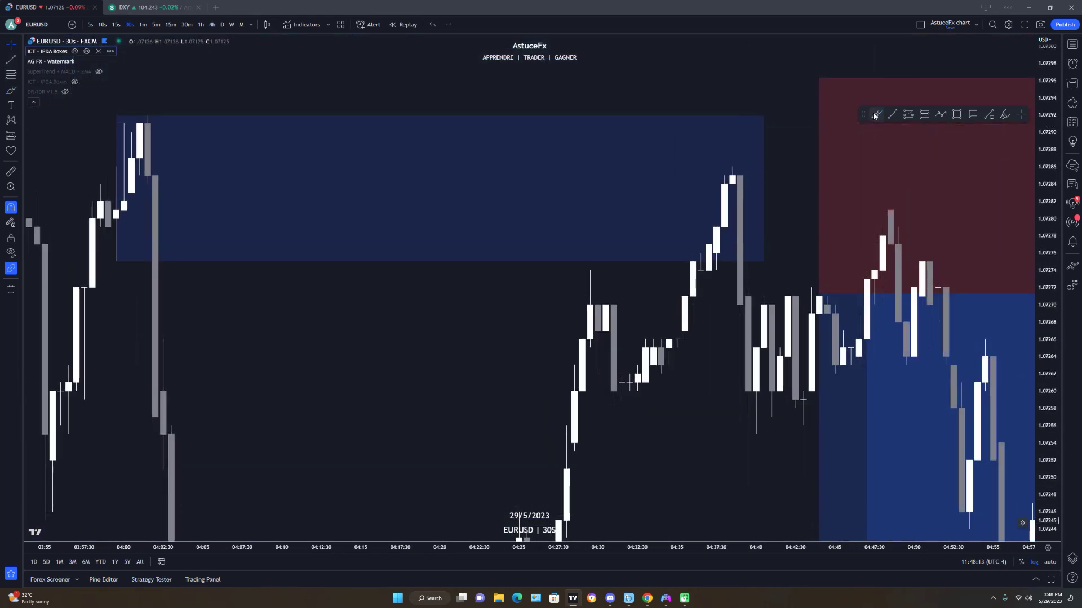
drag(599, 400, 646, 401)
drag(687, 165, 827, 165)
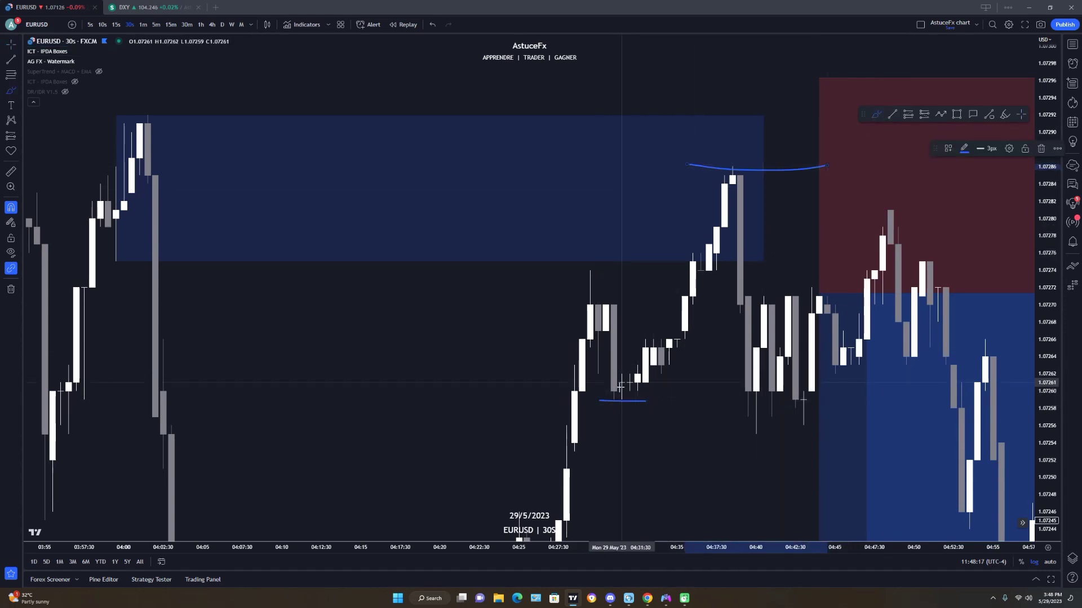
key(ctrl+z)
key(ctrl+z)
Sketch the break below the 04:31 low, the retracement into the short entry and the following drop, and clear the strokes.
drag(708, 398, 724, 399)
mouse_move(732, 179)
mouse_down()
mouse_move(753, 425)
mouse_move(618, 410)
mouse_move(789, 407)
mouse_move(922, 237)
mouse_up()
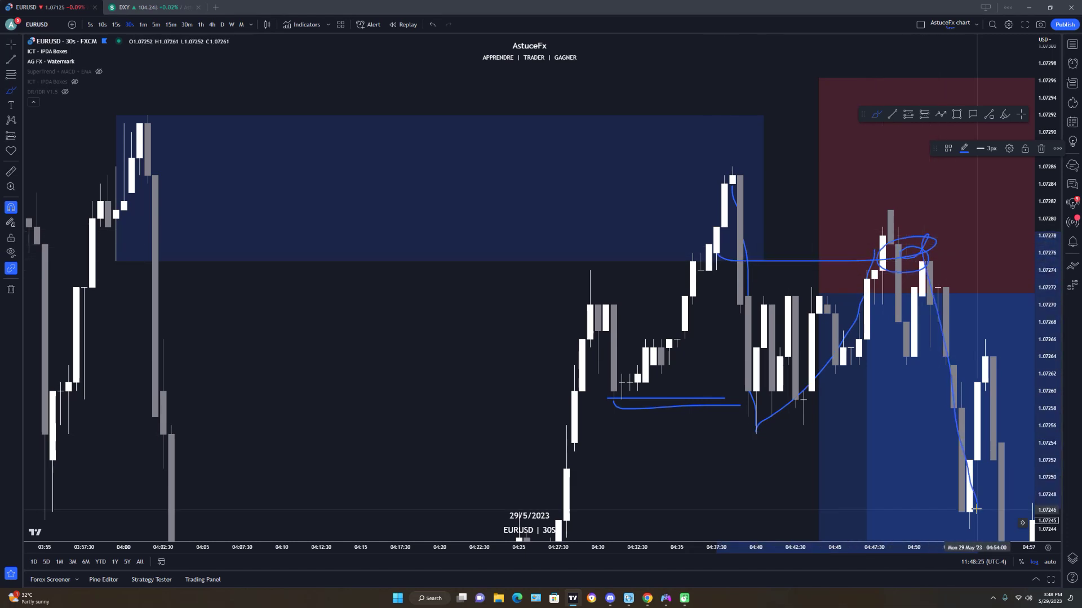
key(ctrl+z)
key(ctrl+z)
key(ctrl+z)
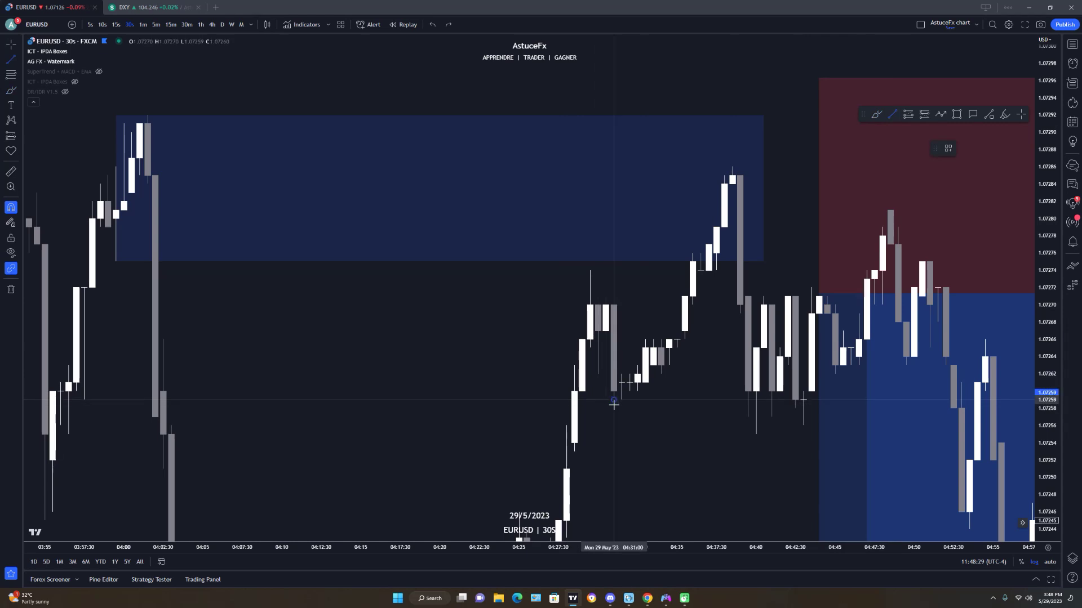
Draw a horizontal dashed trend line at 1.07259 from the 04:31 low to about 04:39.
click(613, 403)
click(737, 403)
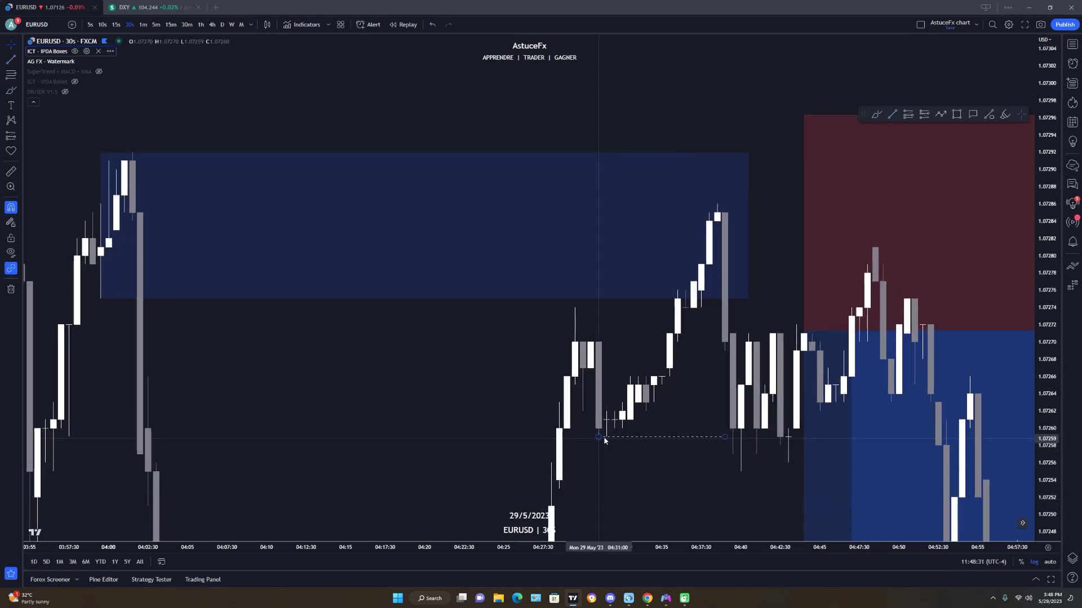
drag(632, 458, 606, 484)
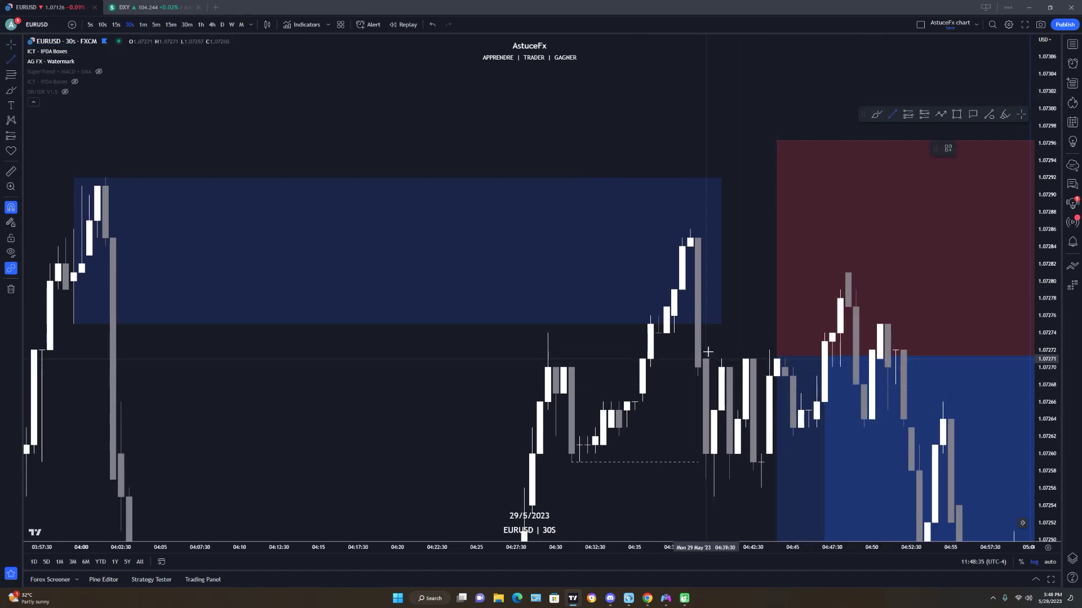
Draw a horizontal dashed trend line at 1.07271 from 04:40:30 to 04:46.
click(807, 353)
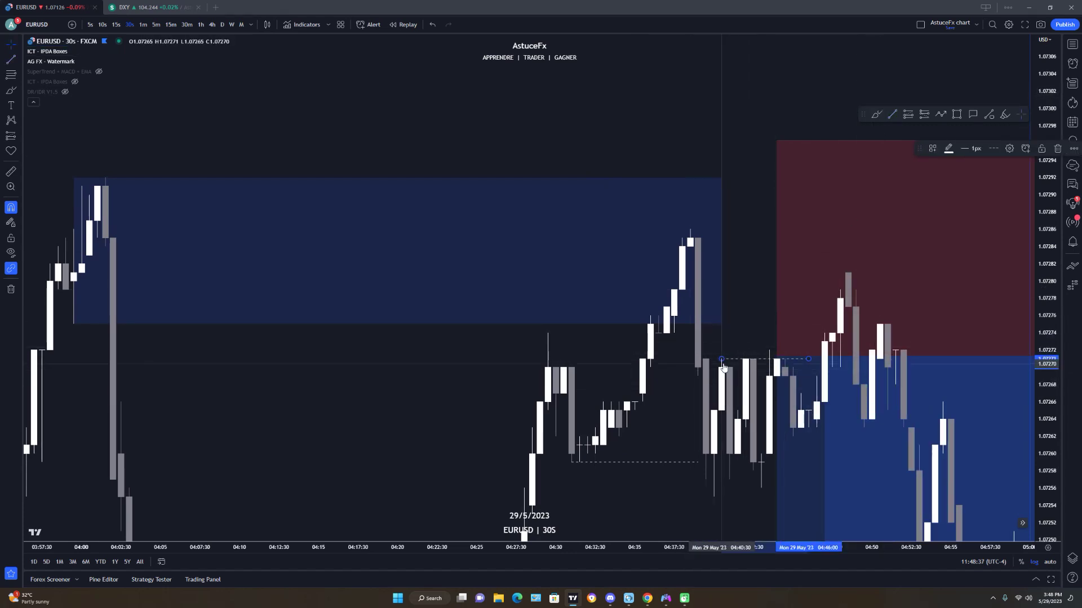
click(802, 332)
click(748, 331)
drag(726, 313, 707, 272)
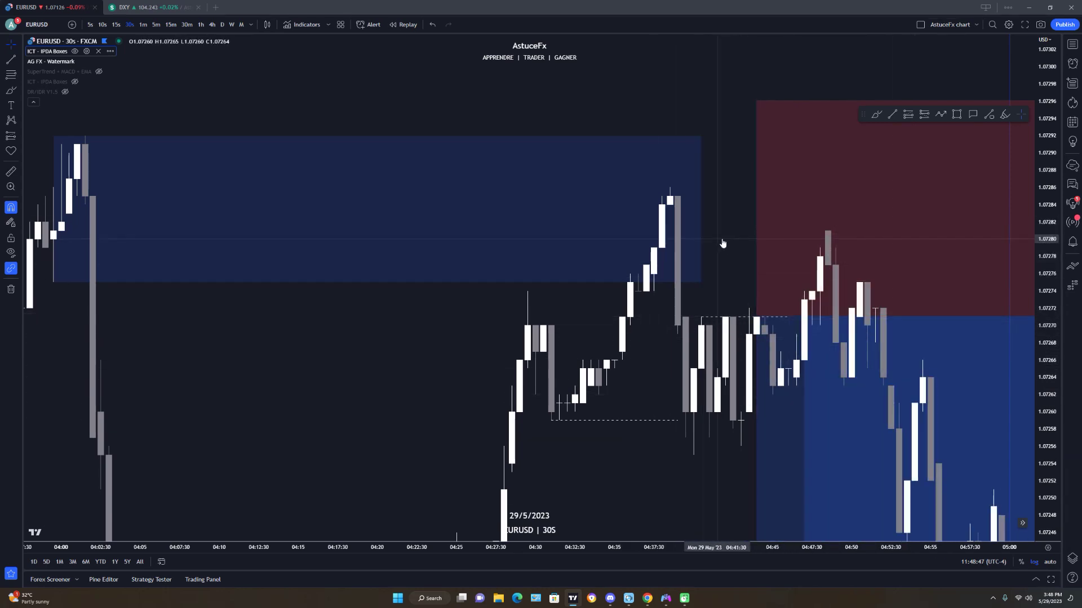
Set the stop of the short position opened at 04:44 to 1.07286, level with the 04:38 high.
scroll(758, 324, down, 3)
drag(817, 183, 746, 152)
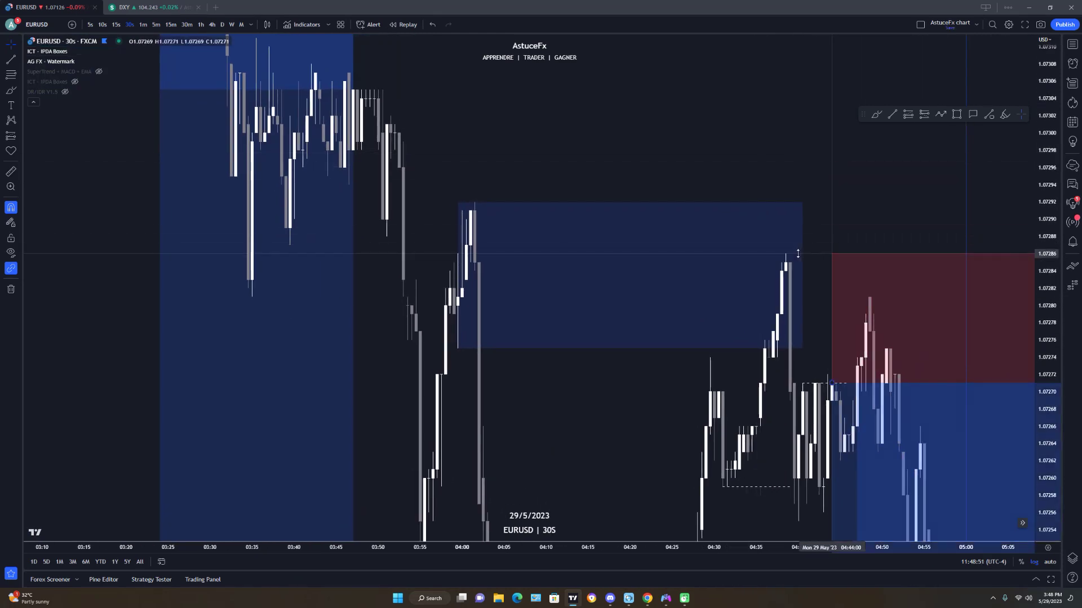
drag(833, 222, 690, 174)
drag(864, 159, 504, 162)
scroll(878, 191, down, 10)
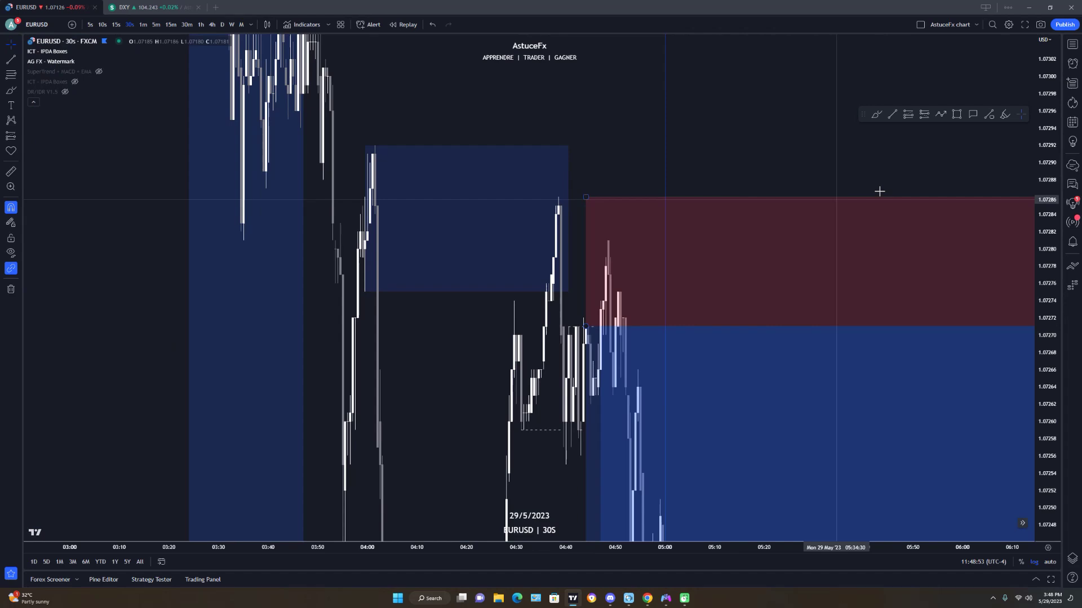
drag(963, 161, 538, 156)
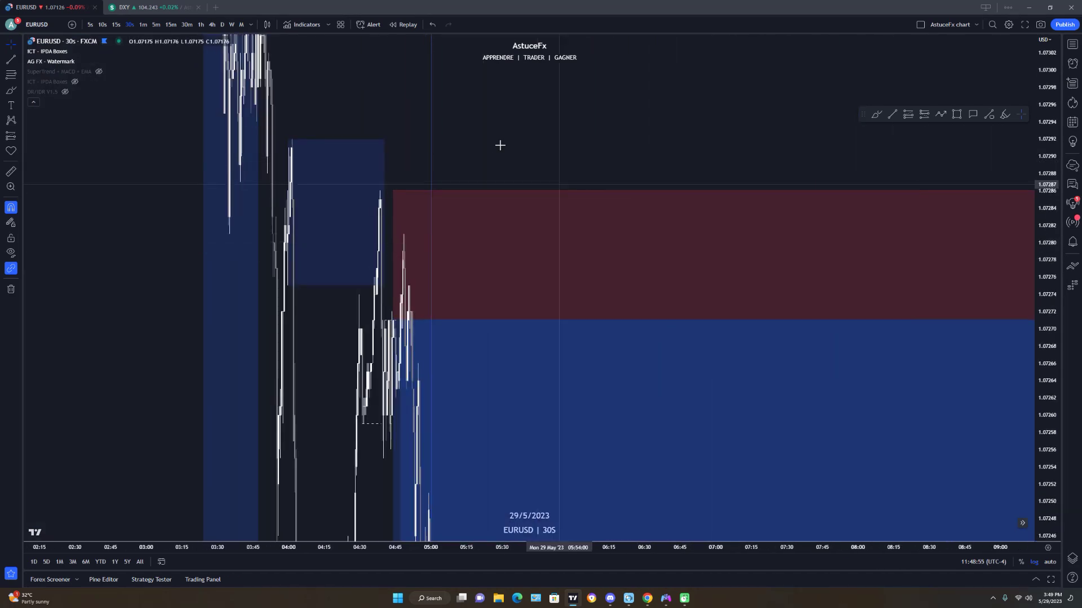
Set the stop of the 04:44 short position to 1.07292, level with the rectangle's upper edge.
scroll(905, 229, up, 5)
drag(872, 293, 898, 237)
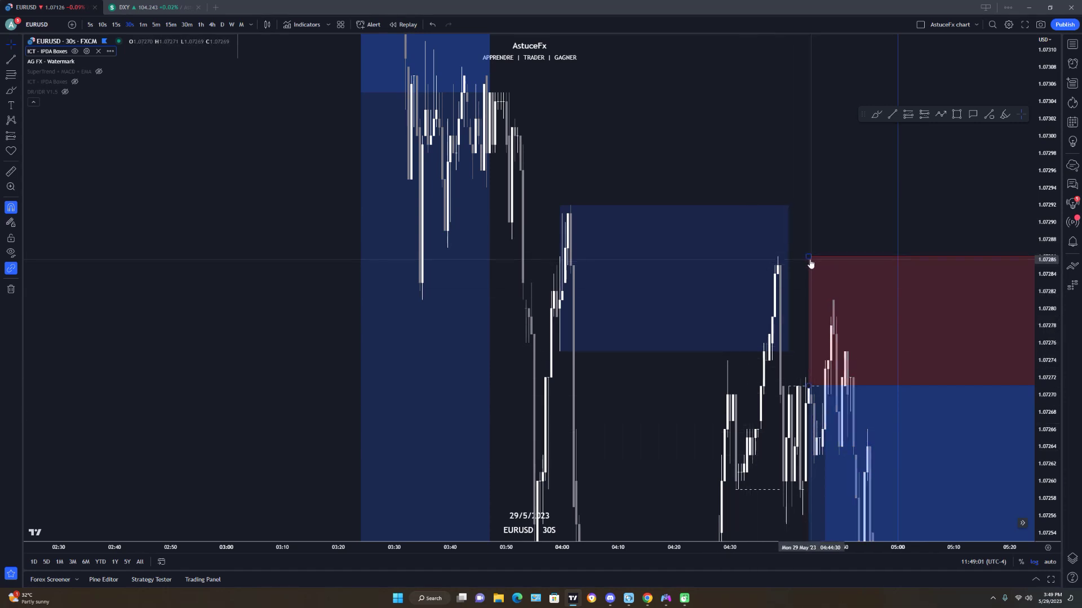
drag(807, 256, 790, 208)
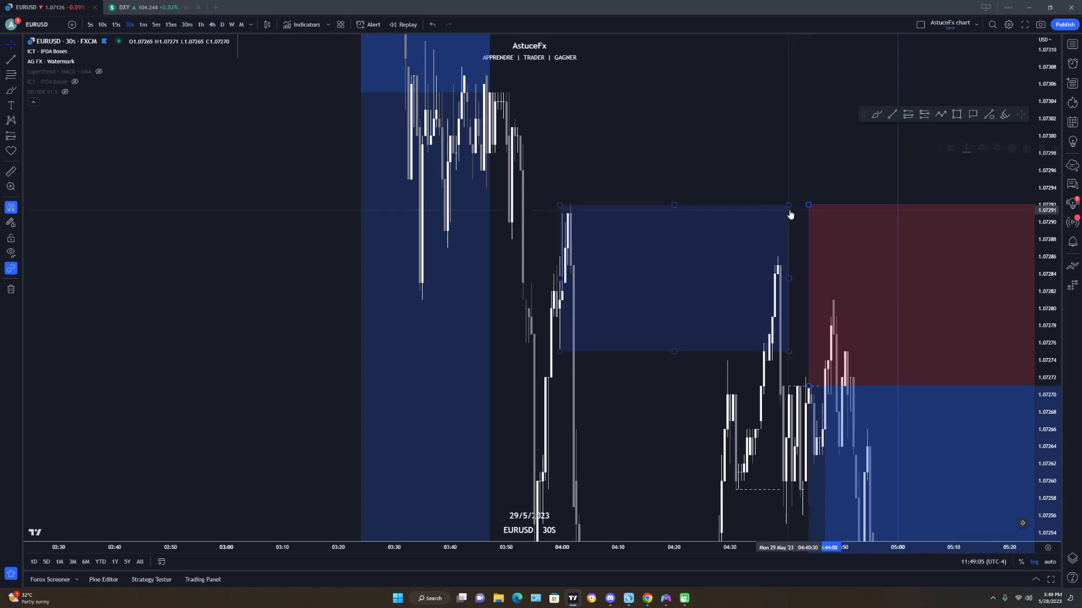
drag(780, 193, 760, 189)
Raise the stop of the 04:44 short position to 1.07295, above the rectangle's upper edge.
drag(828, 162, 471, 103)
scroll(697, 164, down, 6)
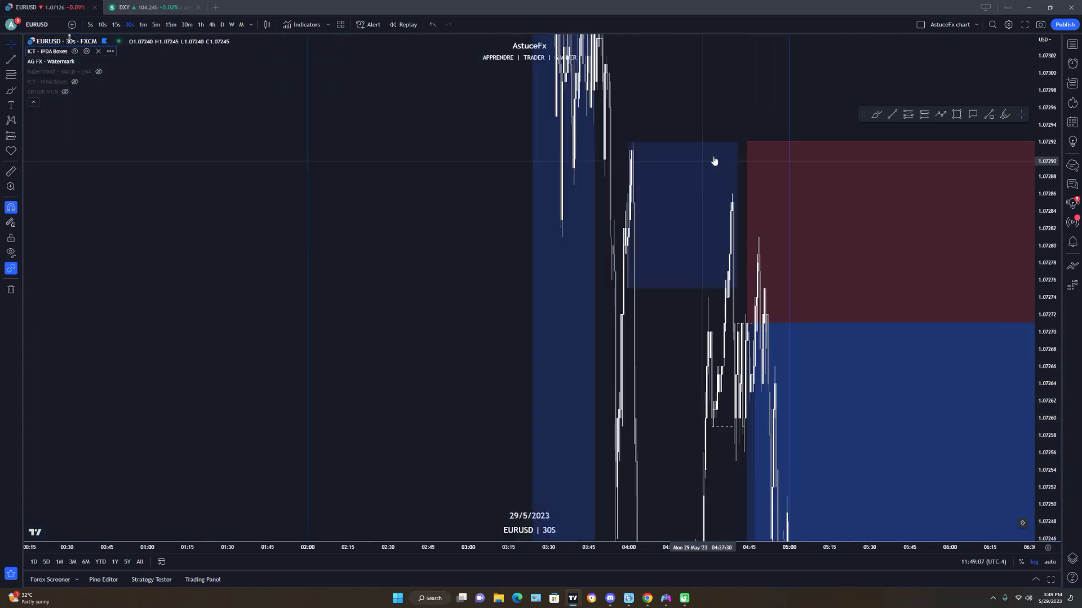
scroll(697, 164, down, 17)
drag(1047, 240, 1046, 486)
drag(798, 369, 392, 286)
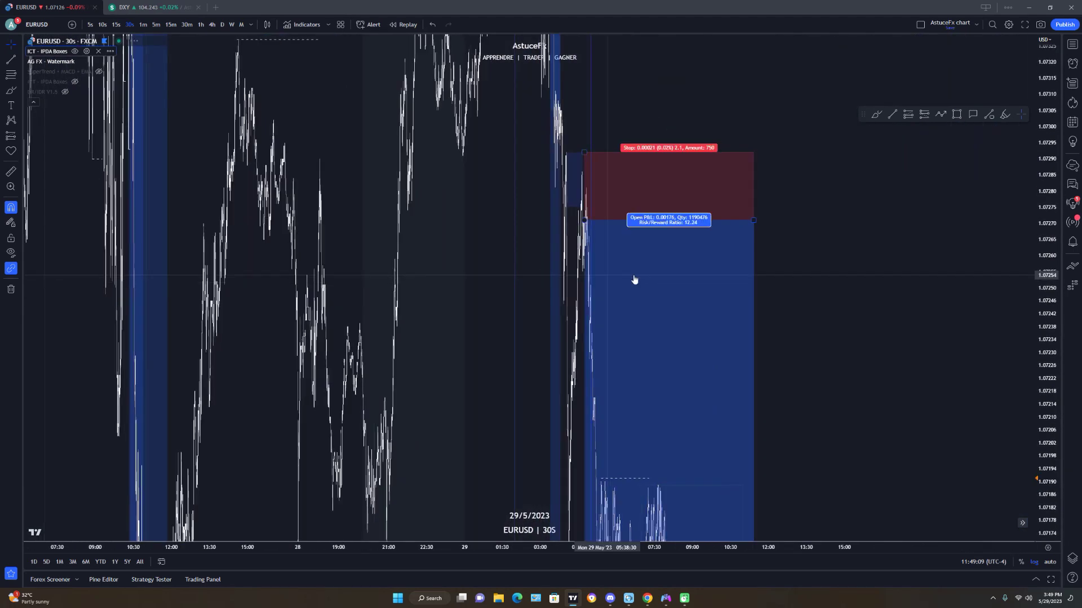
click(584, 151)
click(585, 152)
drag(586, 151, 597, 147)
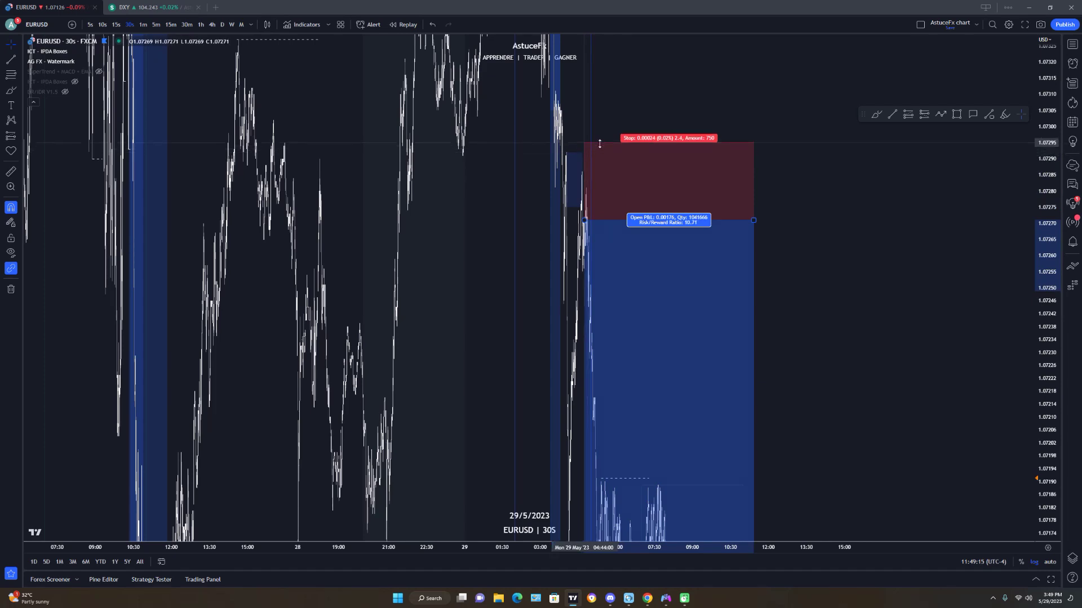
Set the 04:44 short position's target to 1.07153 and shorten the position to end at about 06:24.
drag(828, 325, 887, 326)
drag(1045, 272, 1045, 448)
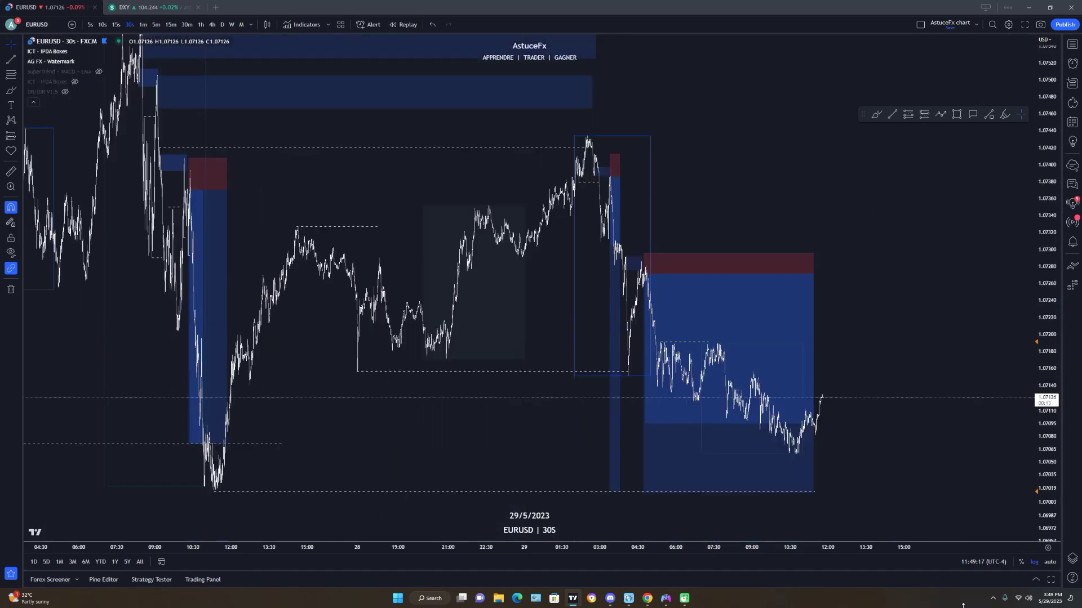
drag(893, 496, 1036, 445)
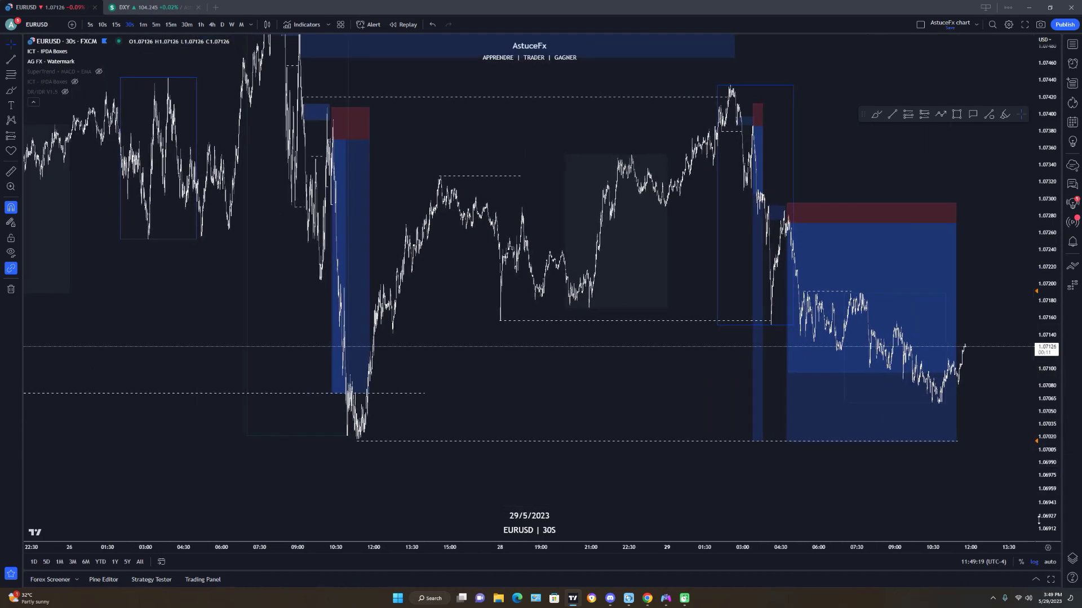
drag(1046, 527, 1030, 460)
drag(975, 507, 1014, 396)
scroll(960, 467, up, 4)
drag(660, 399, 692, 481)
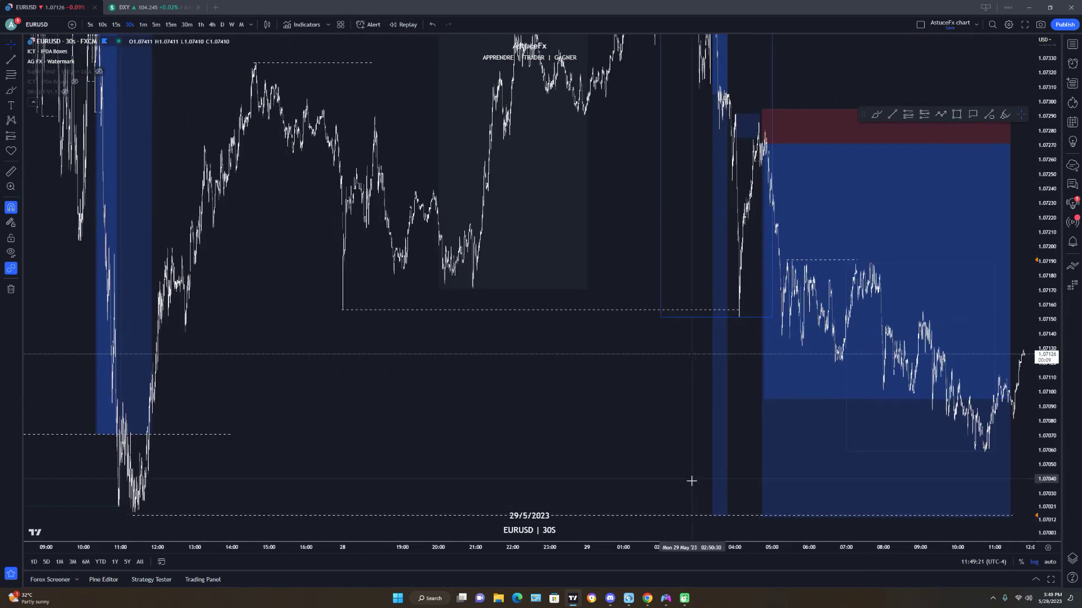
drag(763, 516, 708, 479)
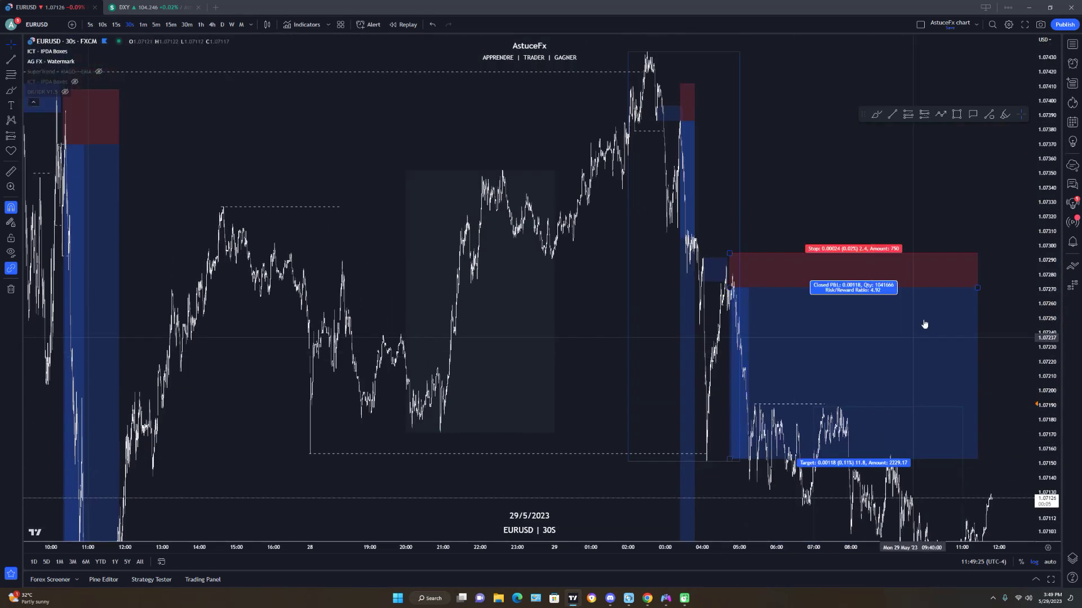
drag(978, 288, 792, 288)
drag(822, 388, 929, 315)
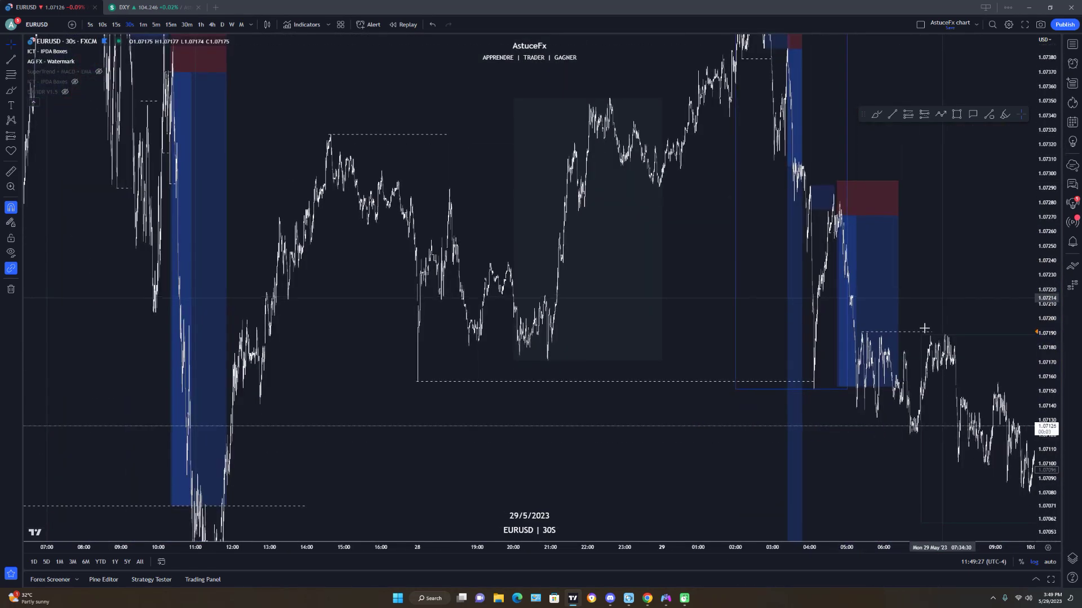
Lower the target of the 04:44 short position to about 1.07079.
scroll(818, 475, up, 4)
drag(777, 424, 786, 347)
drag(754, 310, 753, 337)
drag(802, 431, 785, 483)
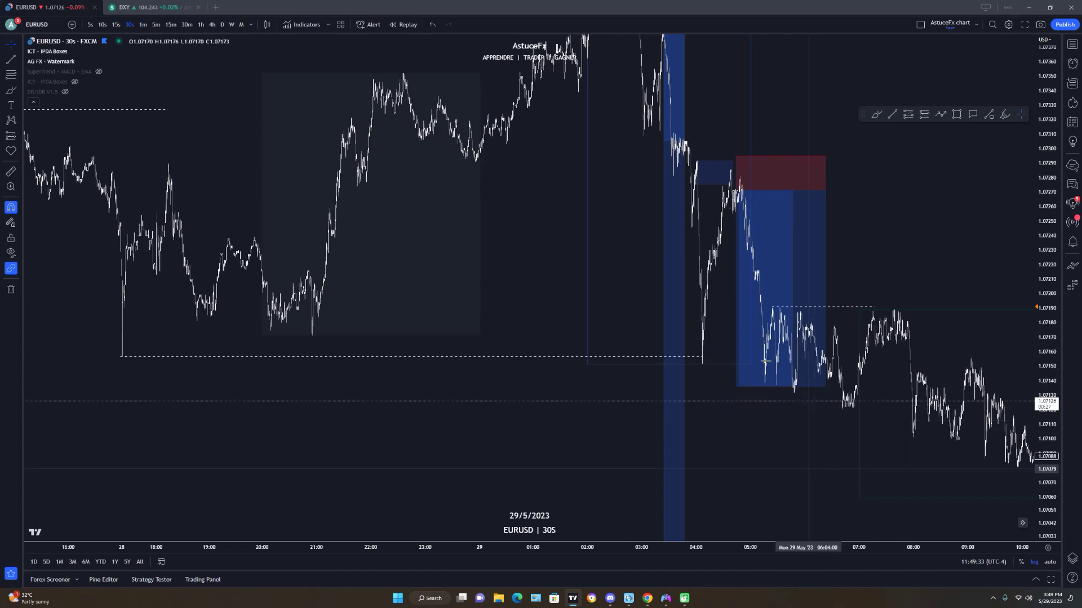
drag(792, 427, 739, 239)
scroll(871, 381, down, 5)
drag(871, 381, 709, 477)
drag(692, 300, 703, 383)
drag(448, 386, 490, 385)
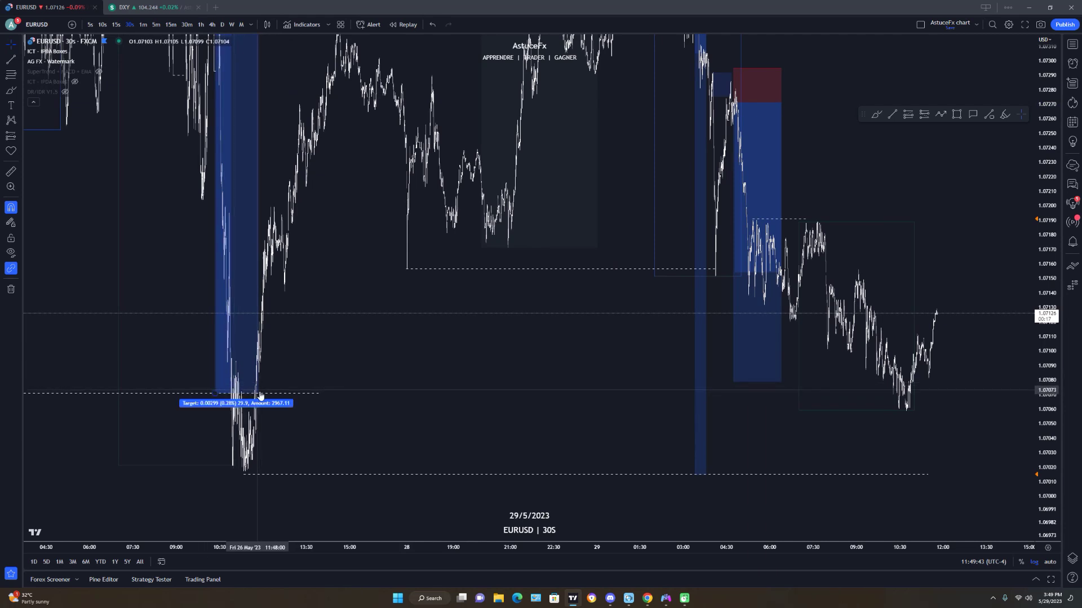
Set the target of the 04:44 short position to 1.07015, level with the dashed line at the 26 May low.
click(753, 283)
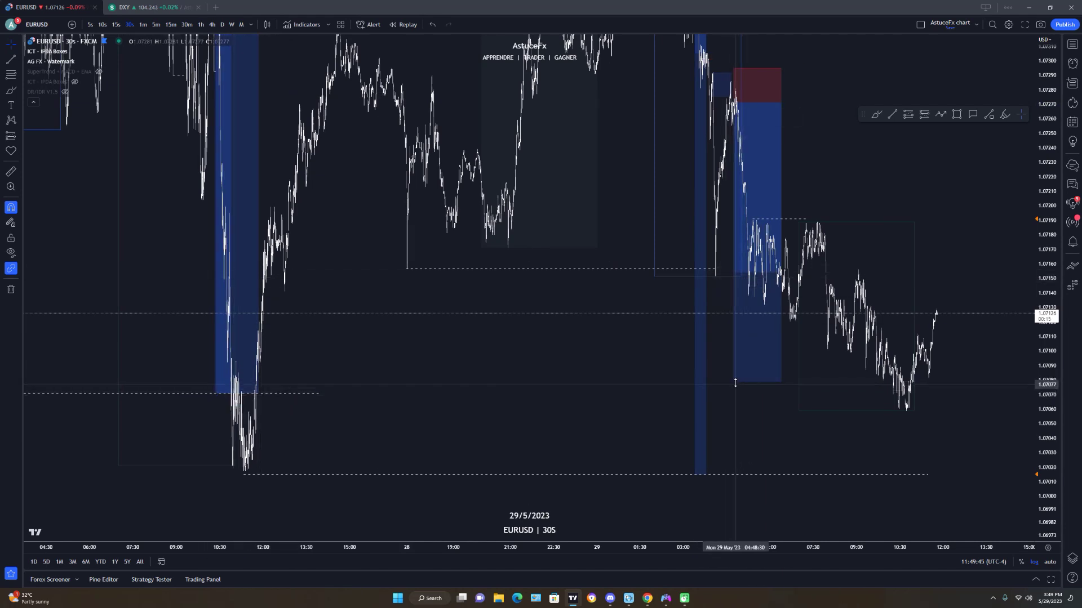
drag(738, 386, 731, 475)
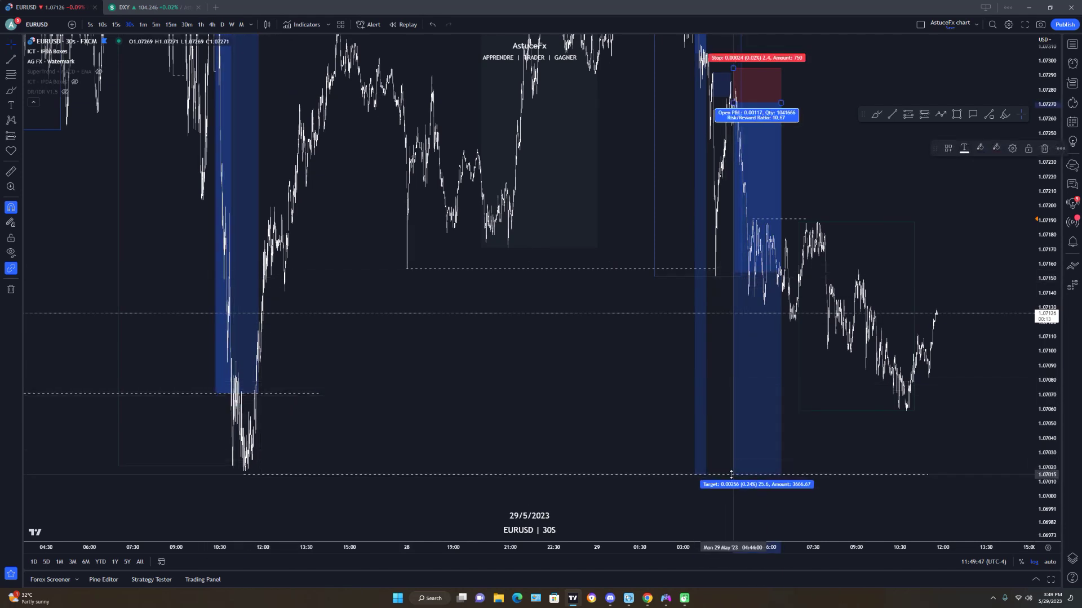
click(892, 430)
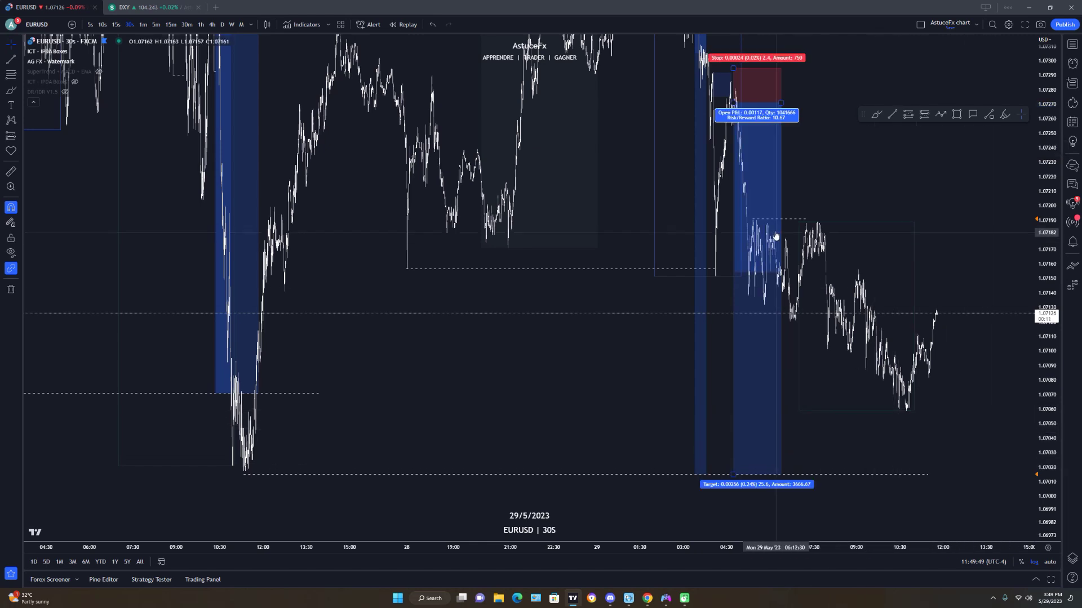
Brush a temporary outline around the 04:44 short trade and undo it.
drag(1049, 355, 1021, 452)
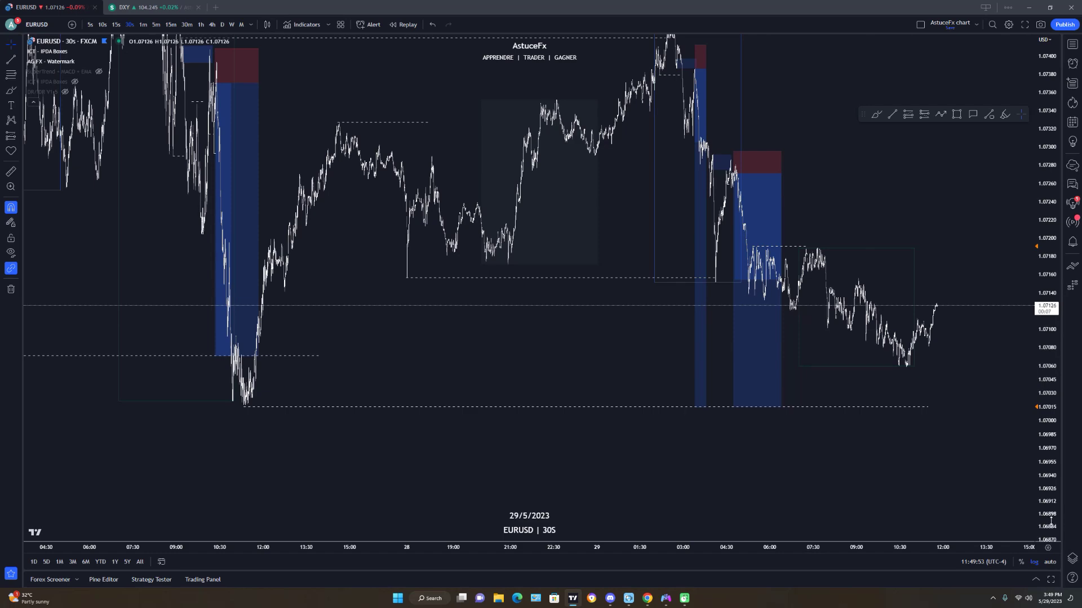
drag(1051, 521, 1042, 384)
scroll(905, 415, up, 5)
drag(874, 451, 914, 391)
scroll(1029, 330, down, 6)
drag(1046, 251, 1003, 448)
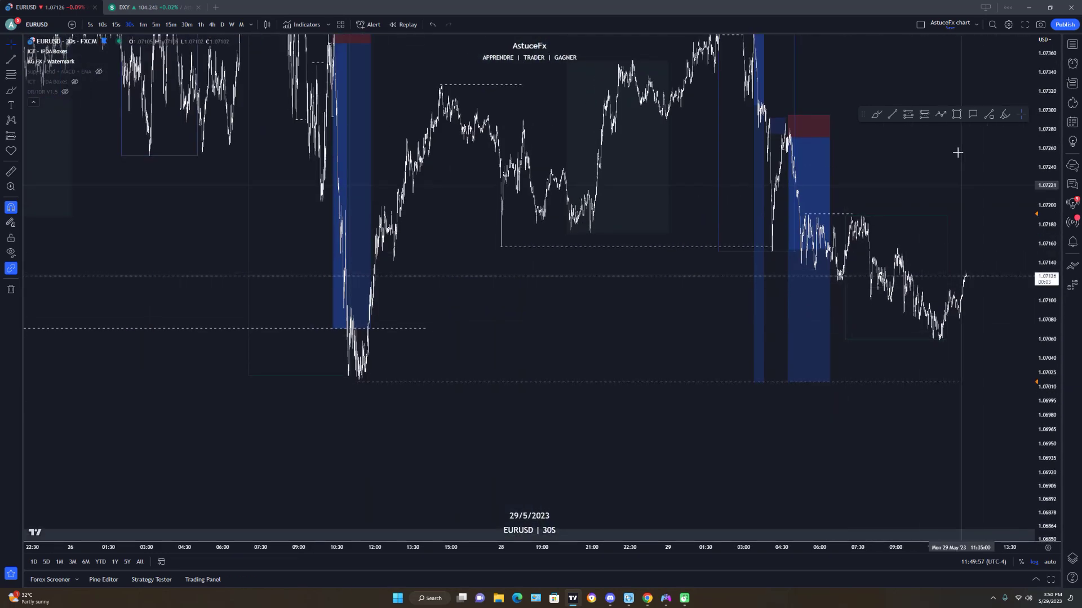
drag(977, 261, 929, 334)
click(876, 114)
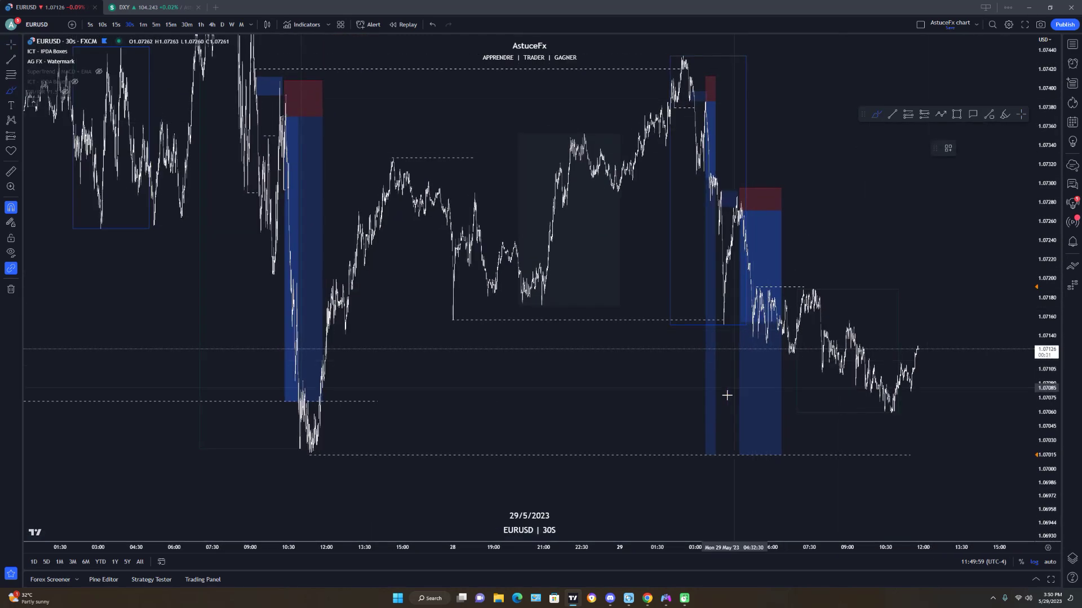
drag(715, 398, 825, 175)
drag(740, 175, 711, 436)
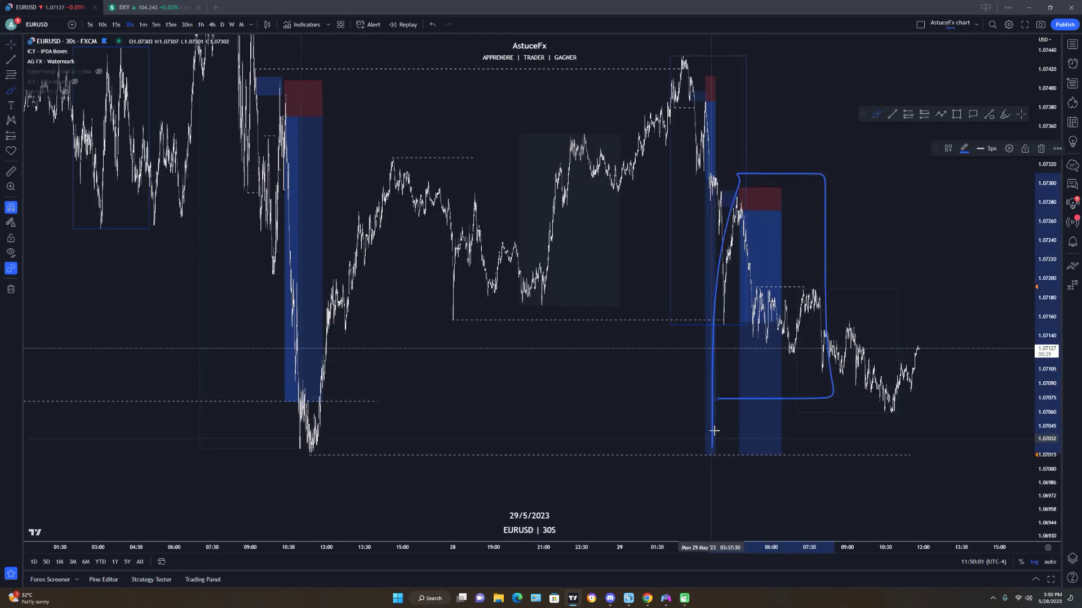
key(ctrl+z)
Sketch temporary brush marks over the two 29 May short trades and undo them.
mouse_move(658, 75)
mouse_down()
mouse_move(693, 35)
mouse_move(827, 404)
mouse_up()
drag(815, 458, 847, 458)
key(ctrl+z)
key(ctrl+z)
key(ctrl+z)
click(11, 207)
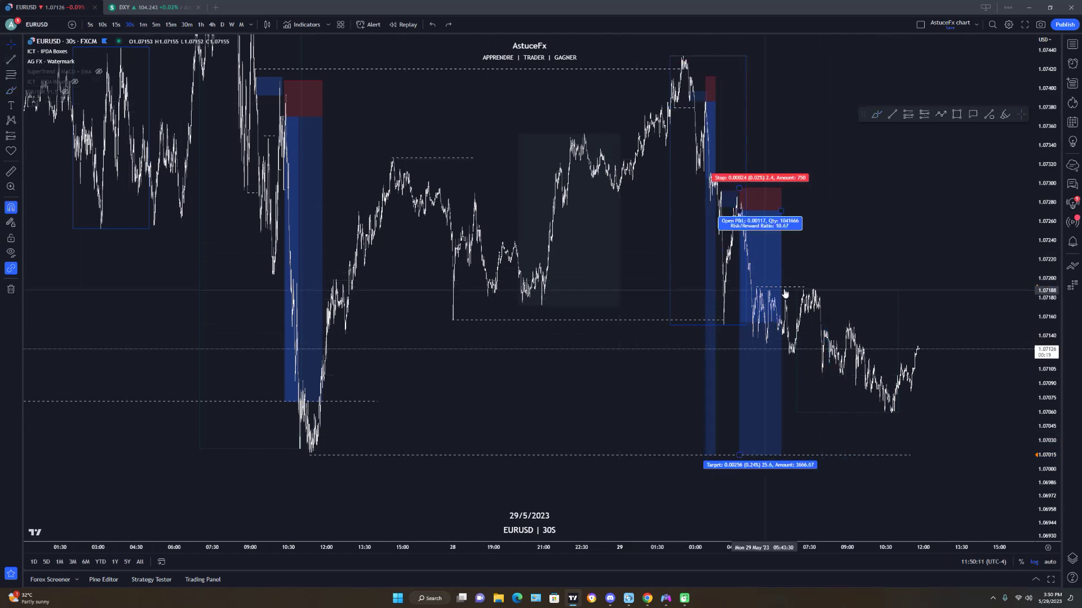
Switch the EURUSD chart to the 1-minute timeframe, framing the price action from 05:00 to 12:00 on 29 May.
drag(885, 240, 833, 281)
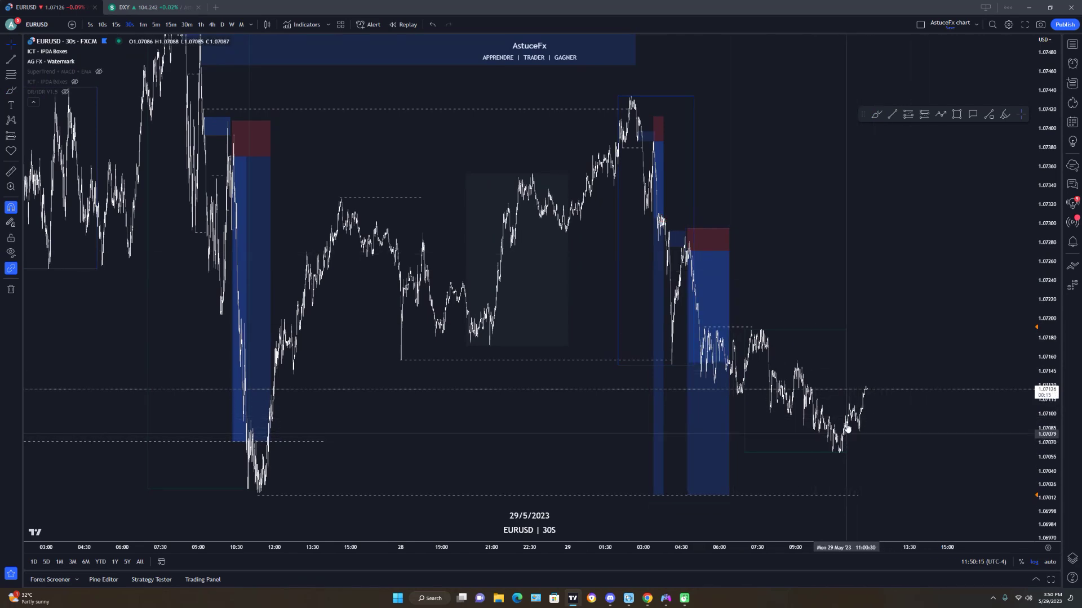
drag(875, 510, 940, 366)
scroll(941, 366, up, 5)
scroll(941, 367, up, 5)
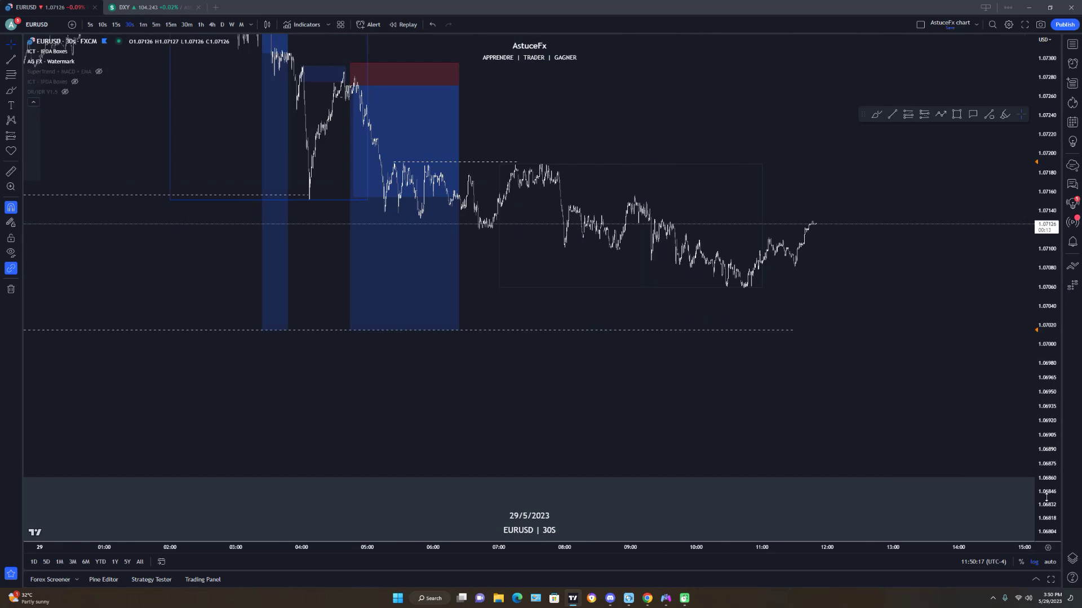
drag(951, 442, 914, 420)
scroll(913, 419, up, 2)
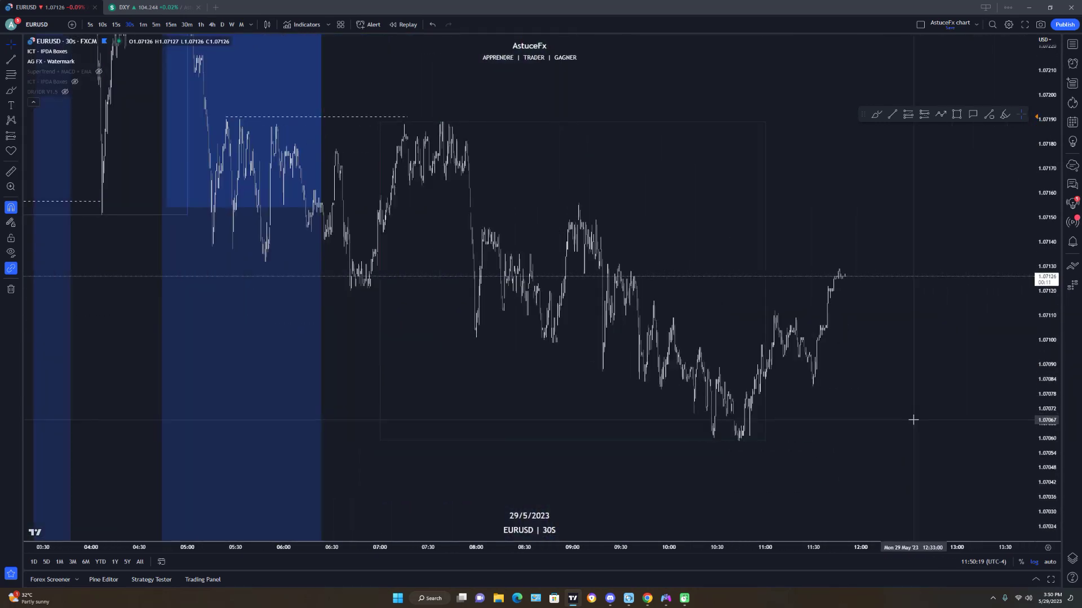
click(144, 24)
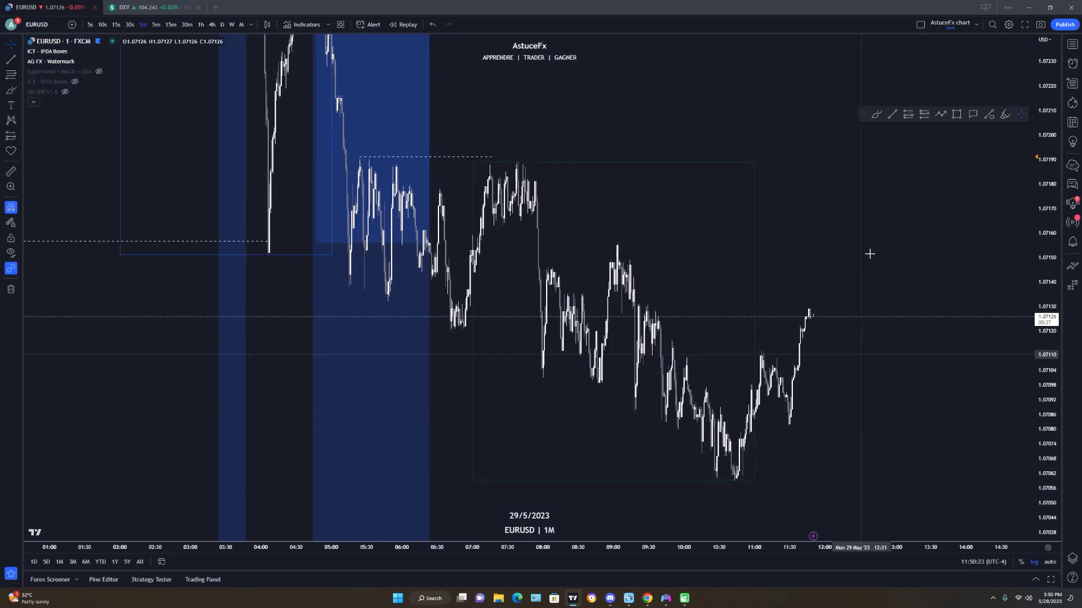
Draw a horizontal dashed trend line at about 1.07148 from about 08:08 to the 09:05 peak.
click(892, 114)
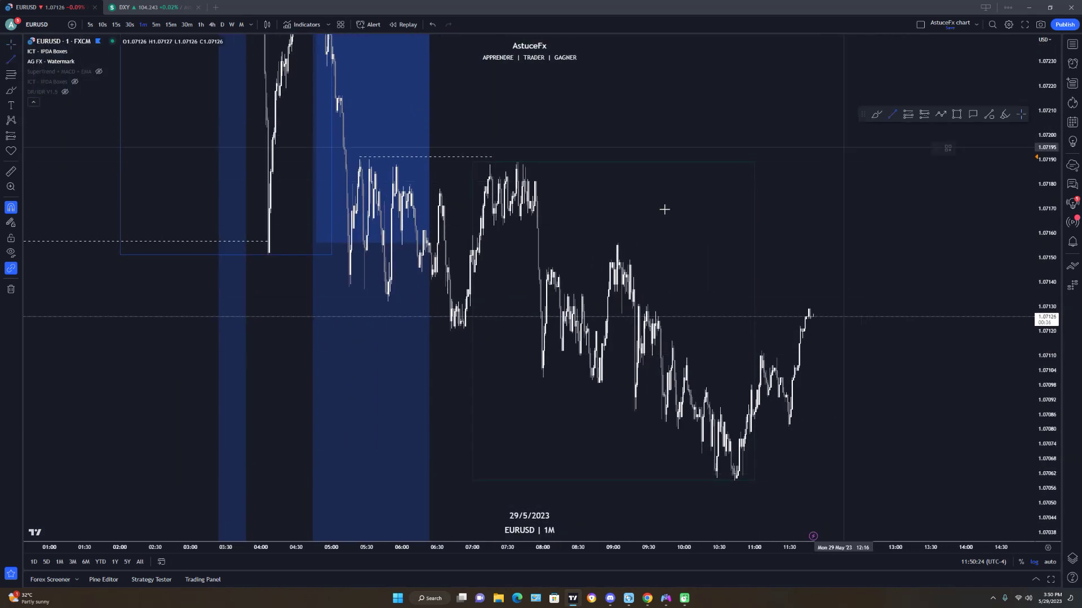
click(601, 272)
drag(594, 274, 599, 263)
click(693, 214)
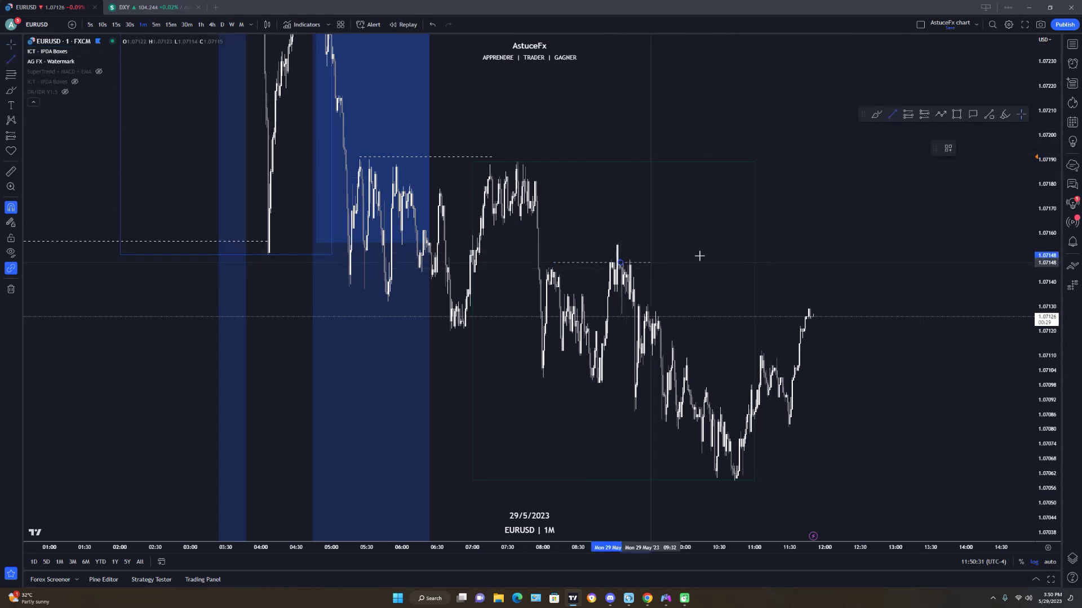
Draw a horizontal dashed trend line at 1.07149 from 09:05 to 12:05.
click(813, 262)
drag(620, 263, 619, 260)
drag(814, 263, 826, 262)
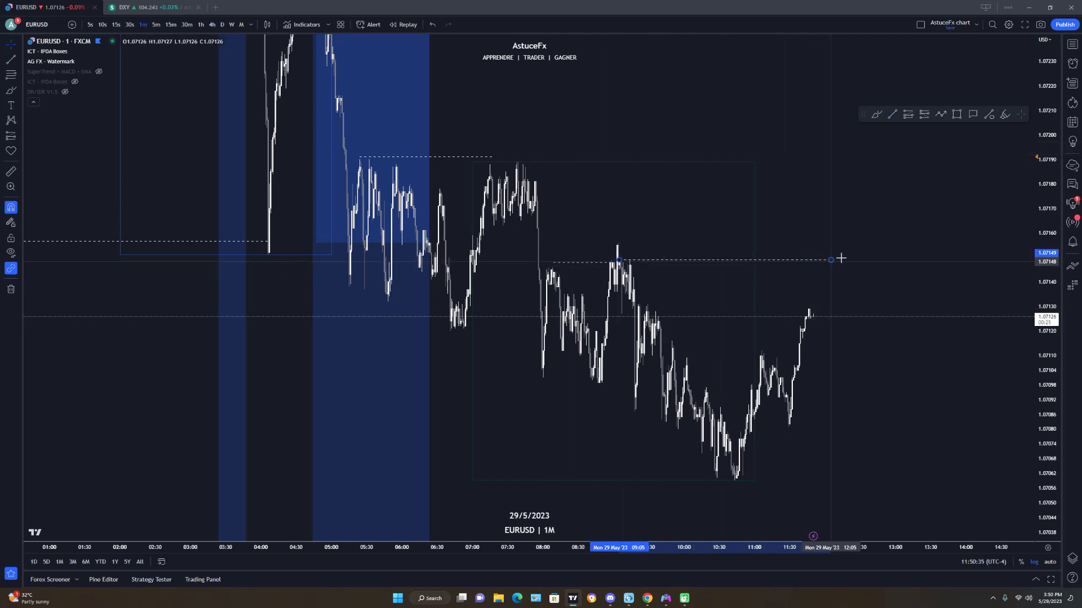
Brush a horizontal line at about 1.07191 from about 06:30 to 11:54, extending the dashed high.
mouse_move(817, 258)
mouse_down()
mouse_move(845, 285)
mouse_move(859, 509)
mouse_up()
click(432, 24)
drag(493, 159, 879, 177)
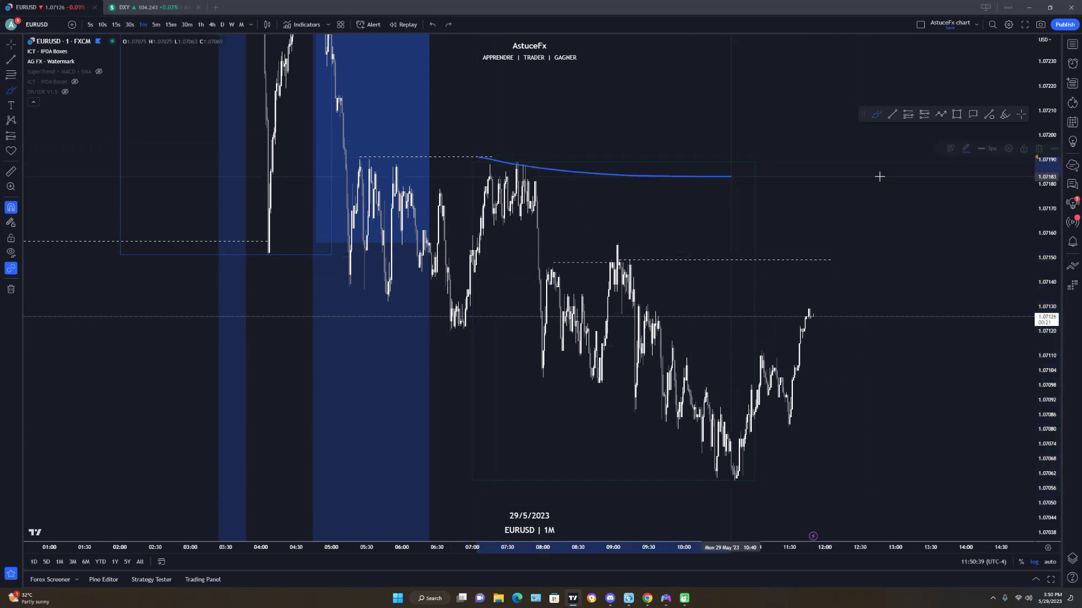
key(ctrl+z)
drag(436, 153, 817, 158)
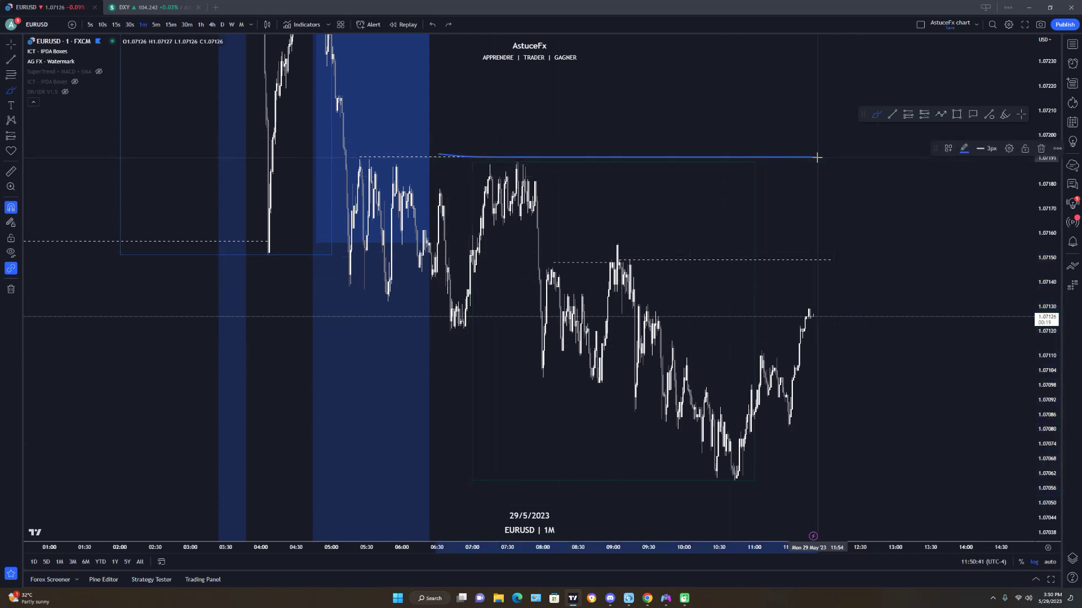
Sketch temporary brush paths sweeping above the 1.07191 line near 12:00 and dropping back below it, undoing each one.
mouse_move(814, 245)
mouse_down()
mouse_move(816, 152)
mouse_move(864, 184)
mouse_move(907, 523)
mouse_up()
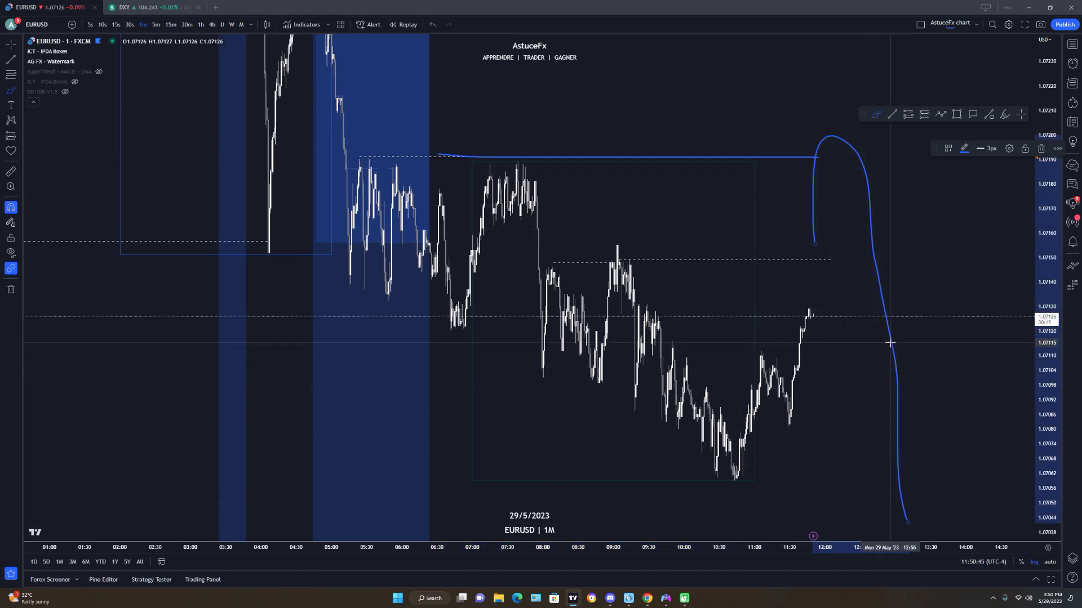
key(ctrl+z)
mouse_move(795, 232)
mouse_down()
mouse_move(788, 149)
mouse_move(880, 388)
mouse_up()
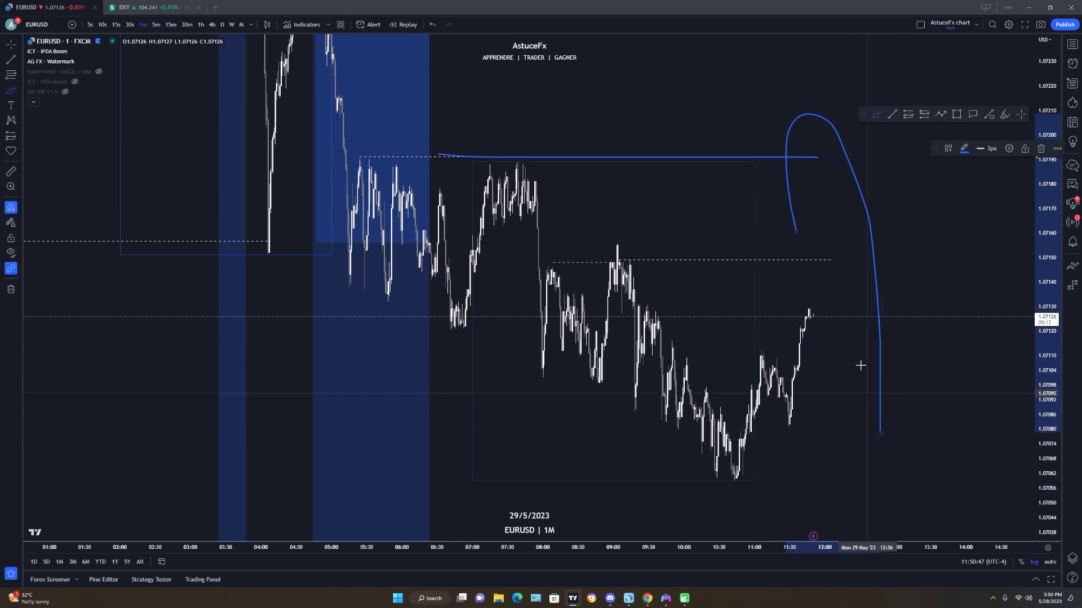
key(ctrl+z)
drag(488, 168, 557, 201)
key(ctrl+z)
mouse_move(816, 185)
mouse_down()
mouse_move(824, 141)
mouse_move(903, 350)
mouse_up()
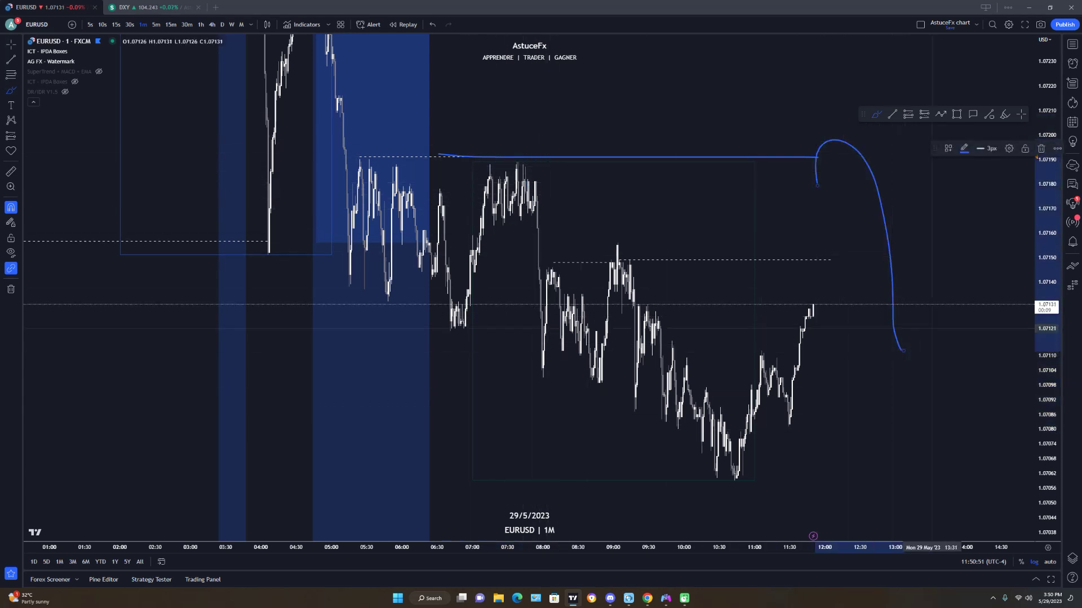
key(ctrl+z)
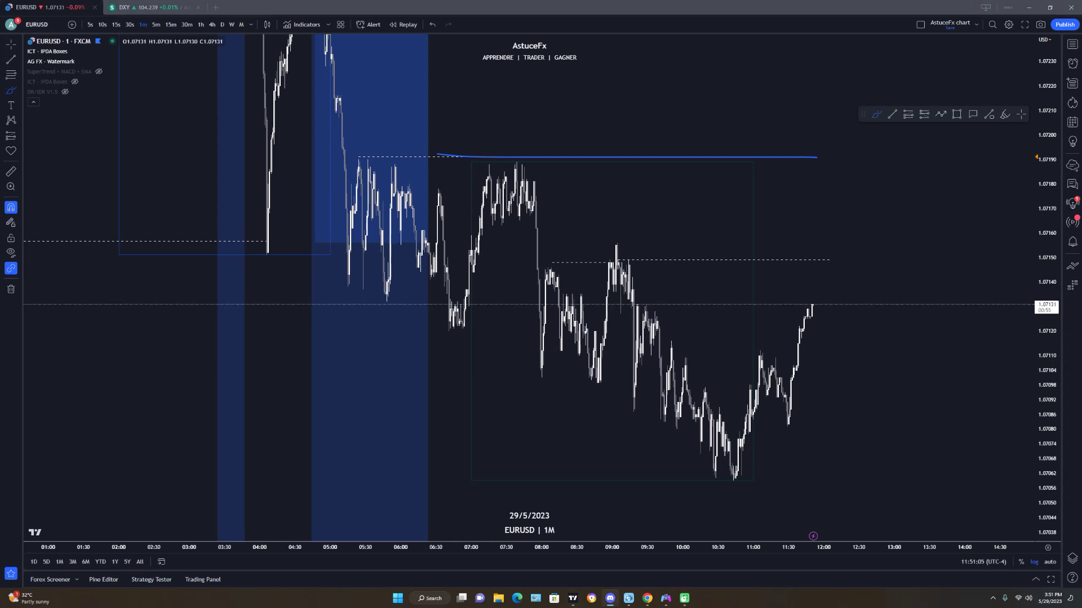
Bring the Discord window over the chart and view the EURUSD trade screenshot enlarged in general-chat.
drag(1081, 248, 558, 119)
click(688, 290)
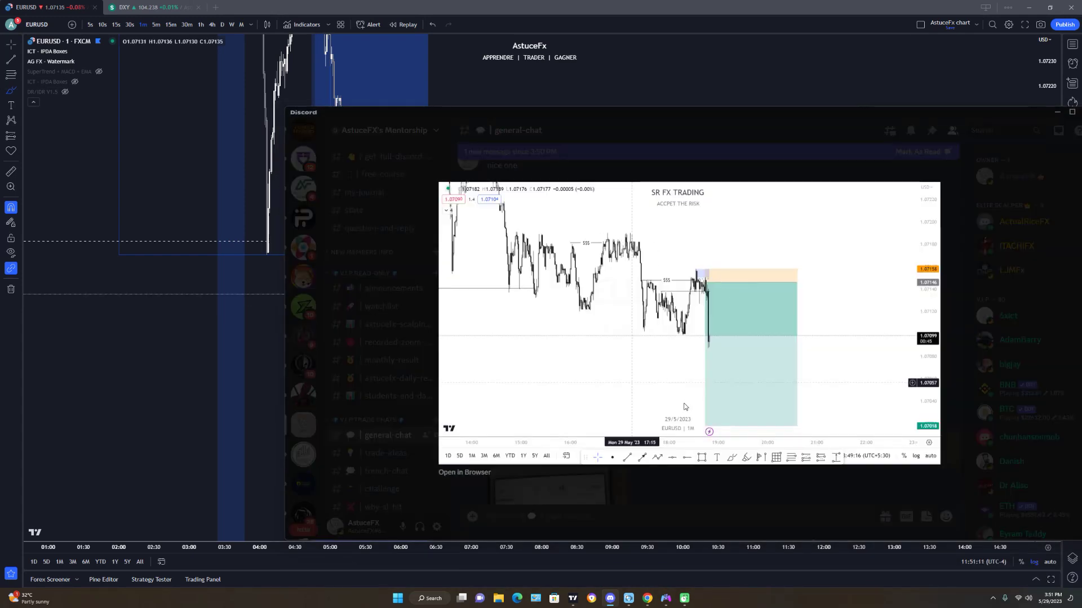
click(696, 494)
Open the chat channel of the Premium Course category and go back to the member's posted chart screenshots.
scroll(377, 437, down, 10)
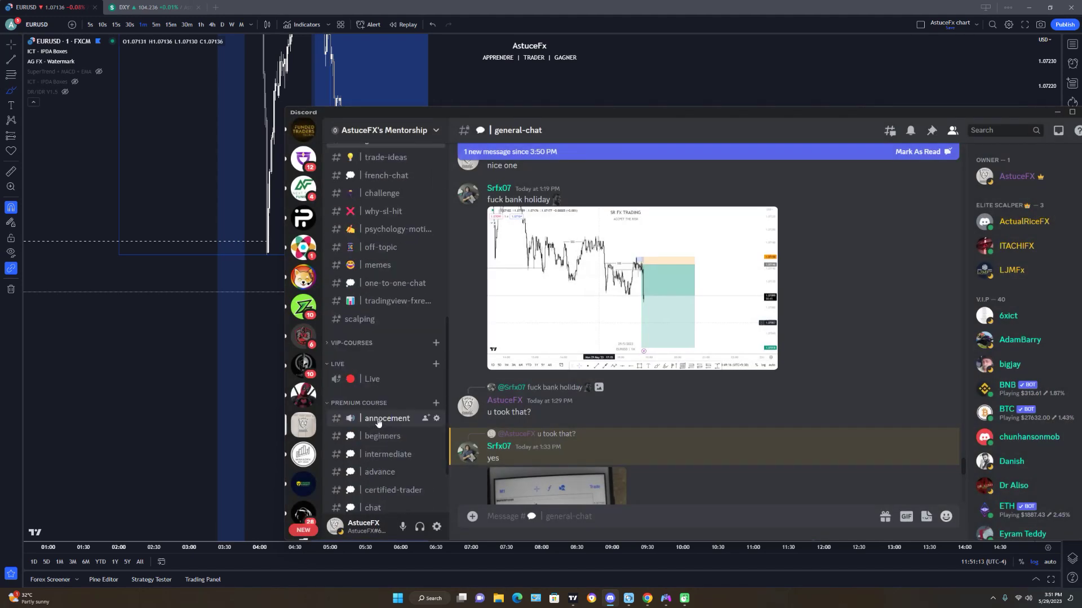
click(373, 422)
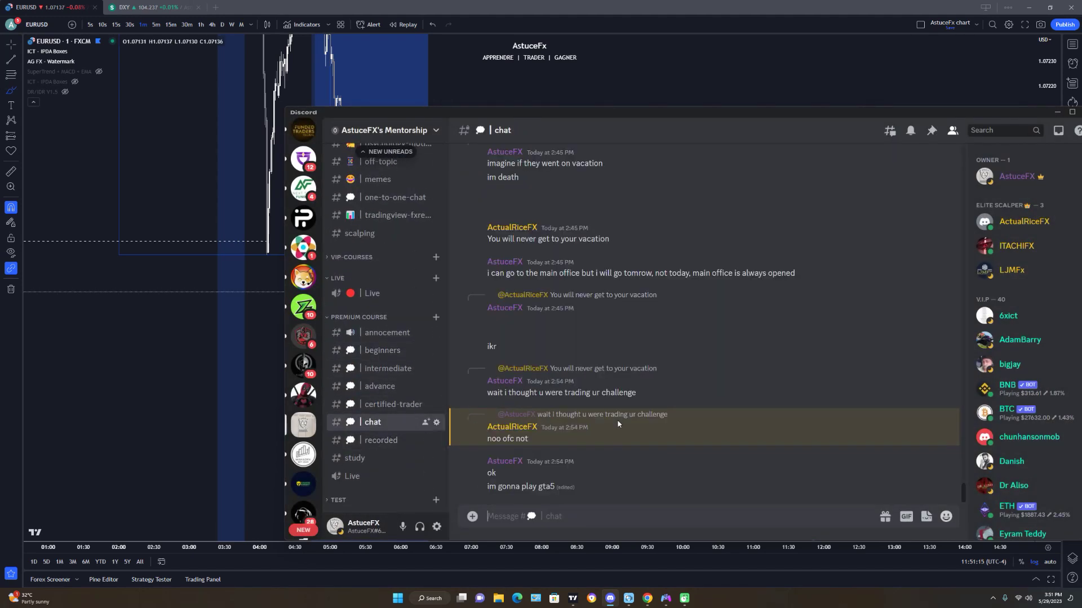
scroll(636, 414, up, 5)
scroll(646, 412, up, 5)
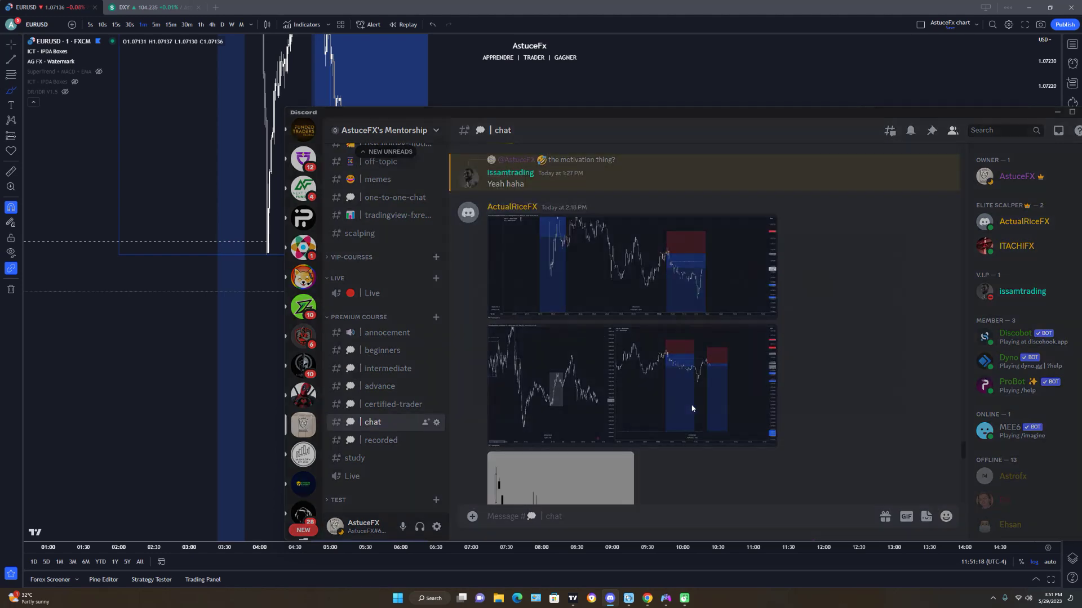
View the member's posted setup screenshot and the earlier "sell is playin out" chart enlarged in the chat channel.
click(654, 403)
click(739, 501)
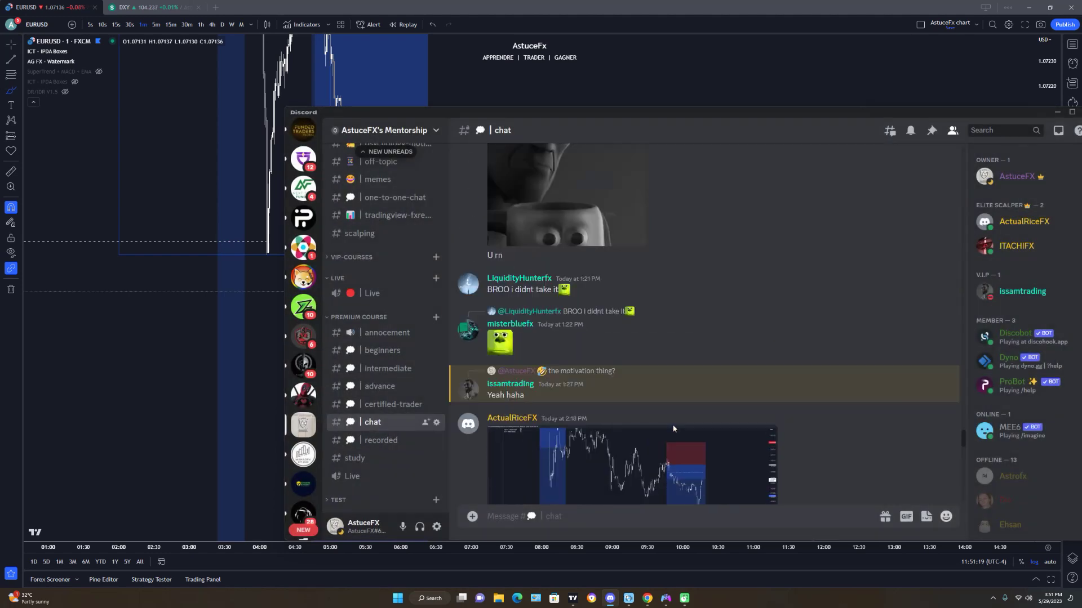
scroll(653, 417, up, 2)
scroll(654, 414, up, 10)
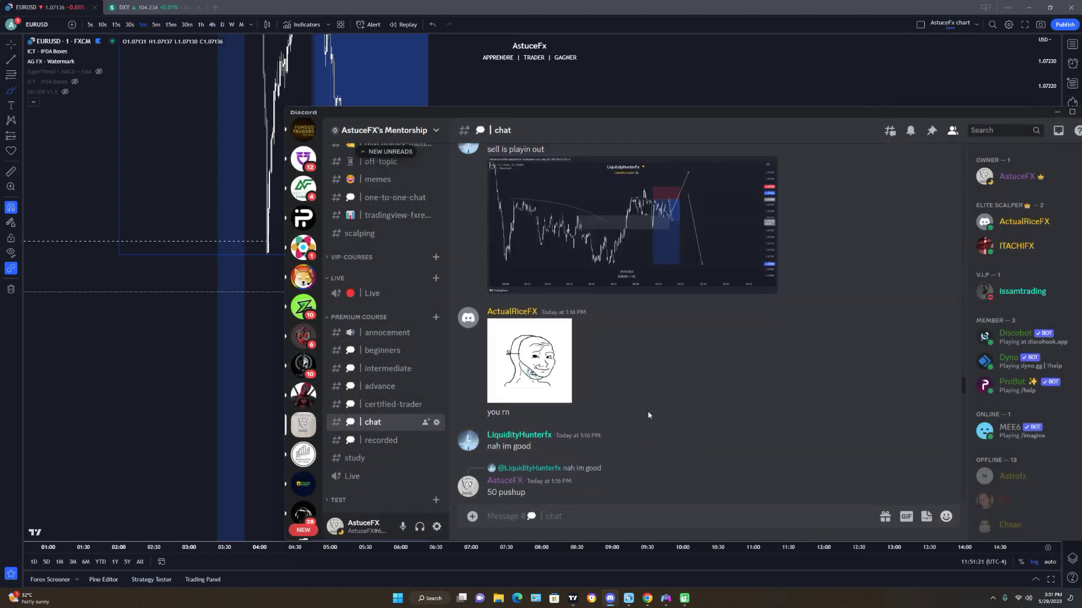
scroll(680, 416, down, 6)
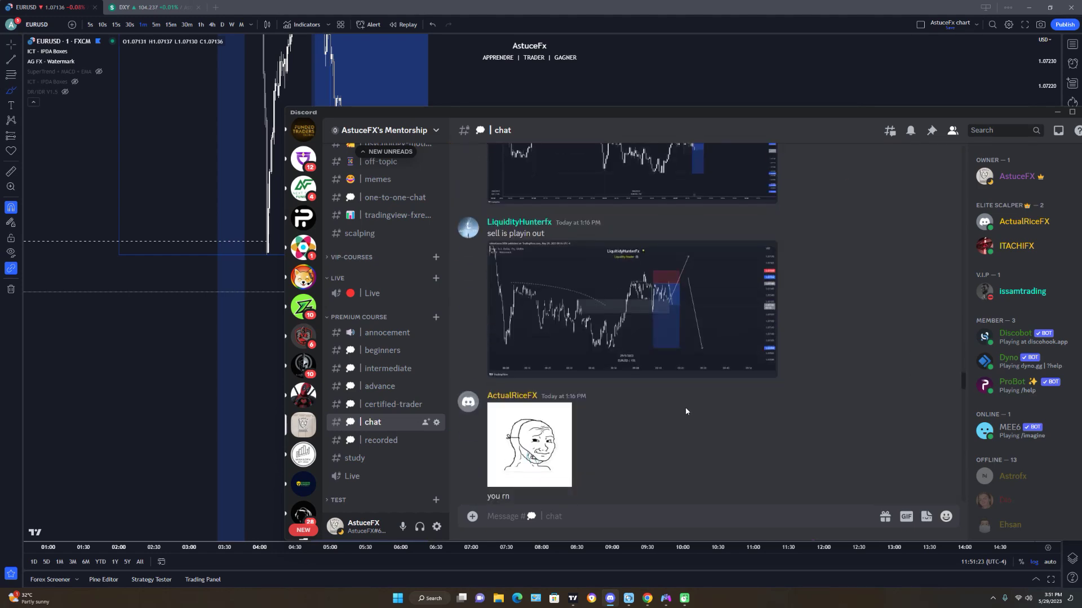
click(685, 347)
click(776, 493)
Go back through the chat to the question about the blue rectangle and view its red-circled EURUSD screenshot enlarged.
scroll(670, 340, up, 5)
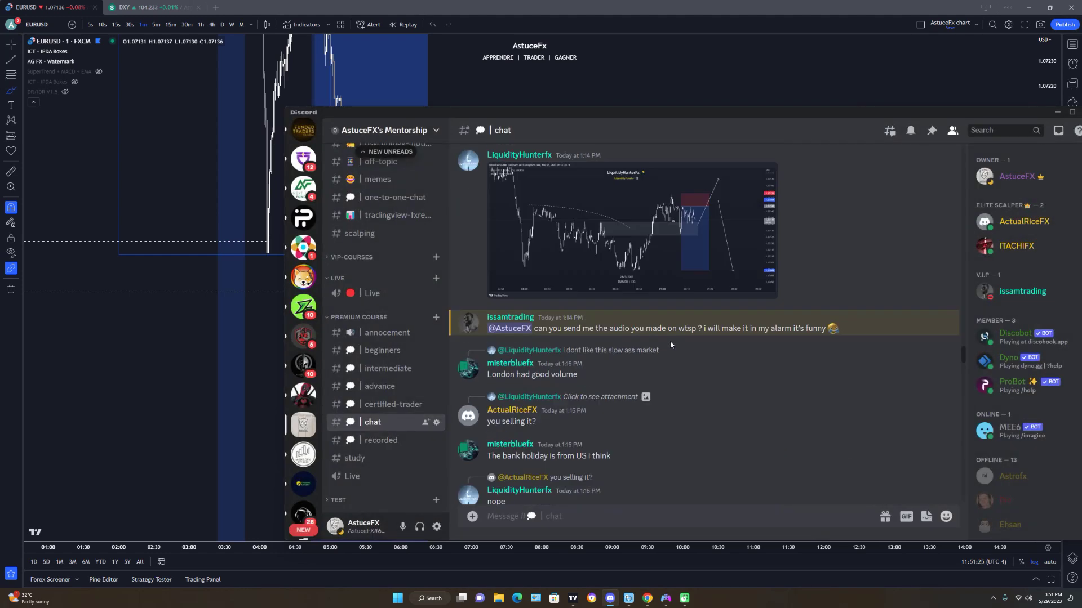
scroll(675, 346, up, 10)
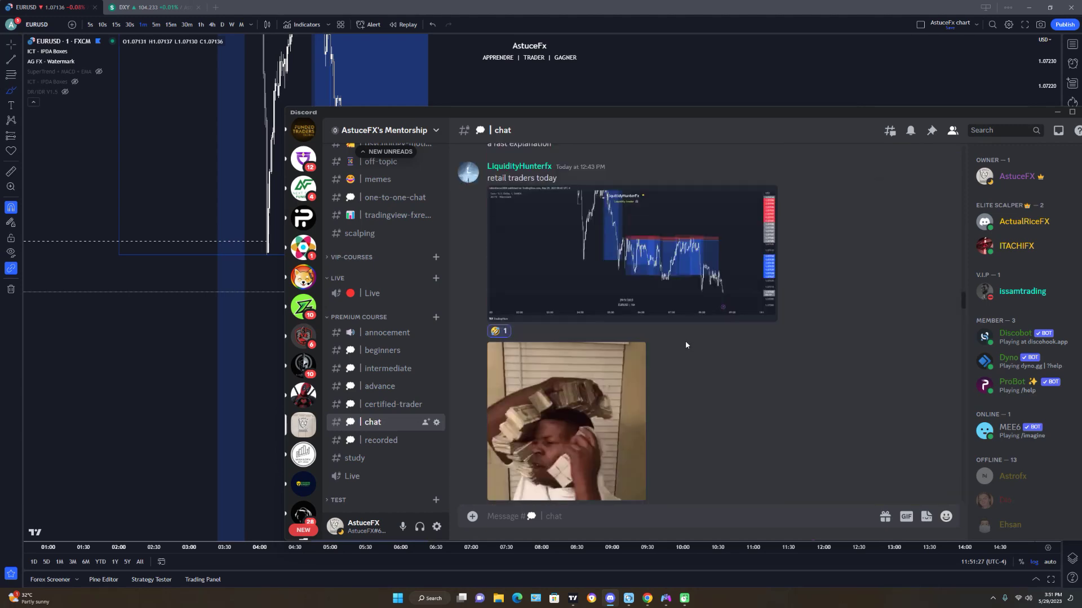
scroll(686, 344, up, 10)
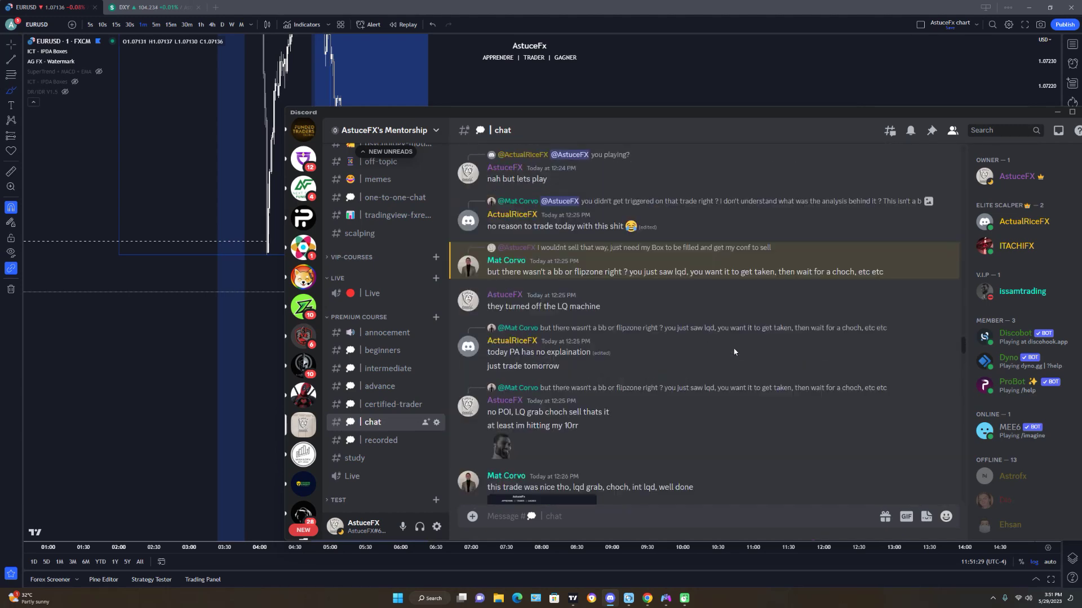
scroll(733, 352, up, 2)
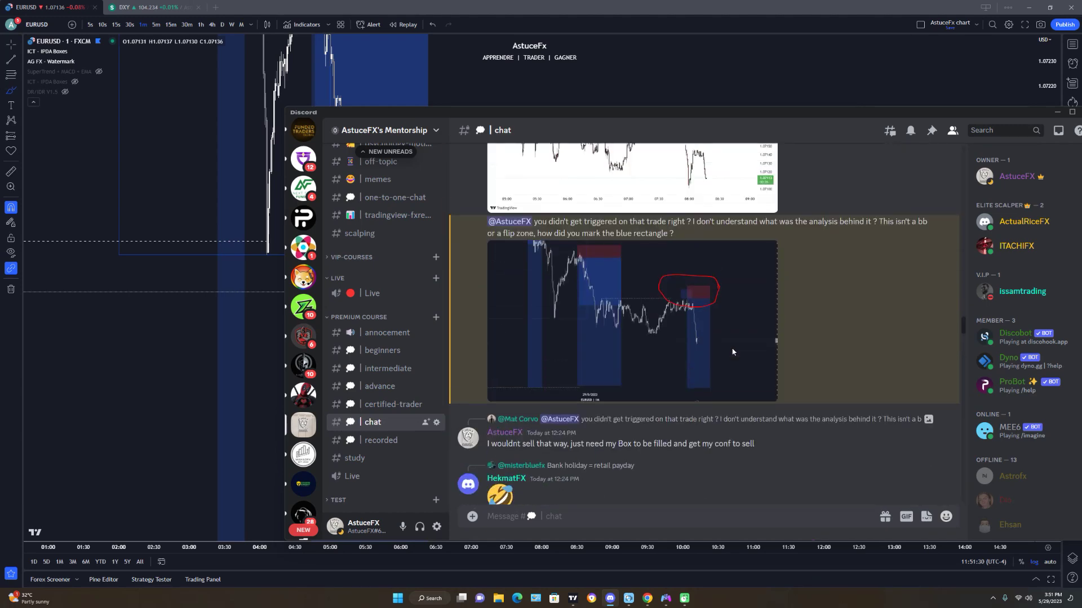
click(687, 340)
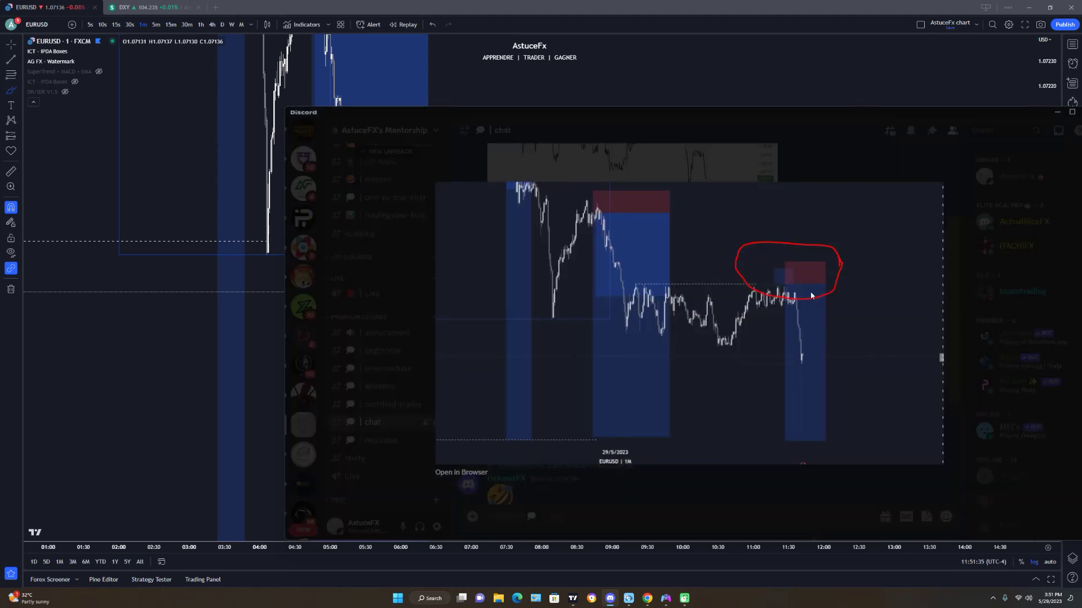
click(789, 498)
Find the TradingView chart snapshot posted at 12:01 PM in the chat and view it enlarged.
scroll(736, 390, up, 10)
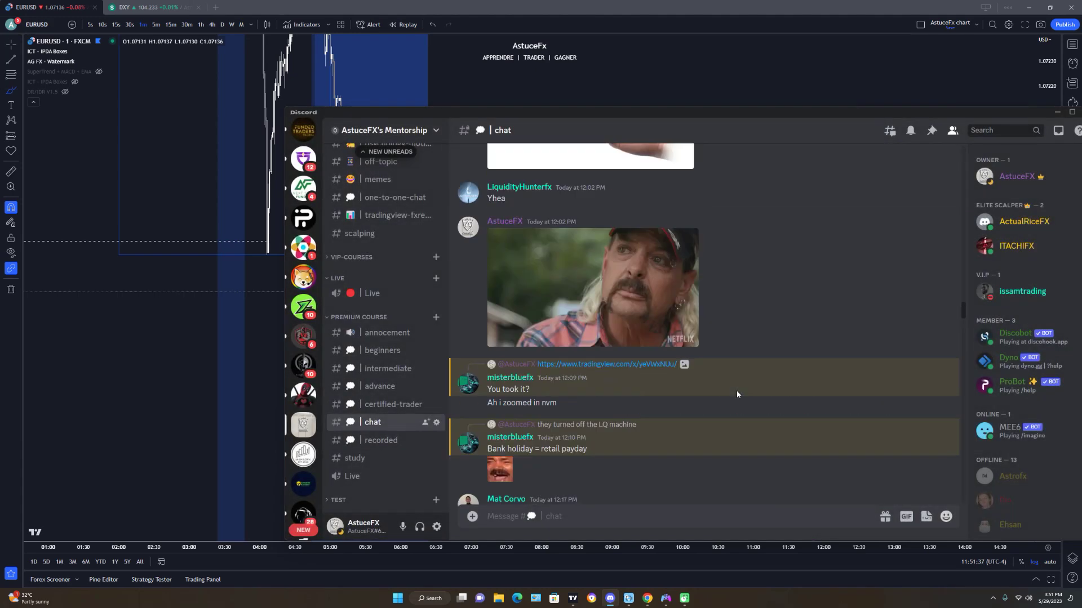
scroll(700, 443, down, 2)
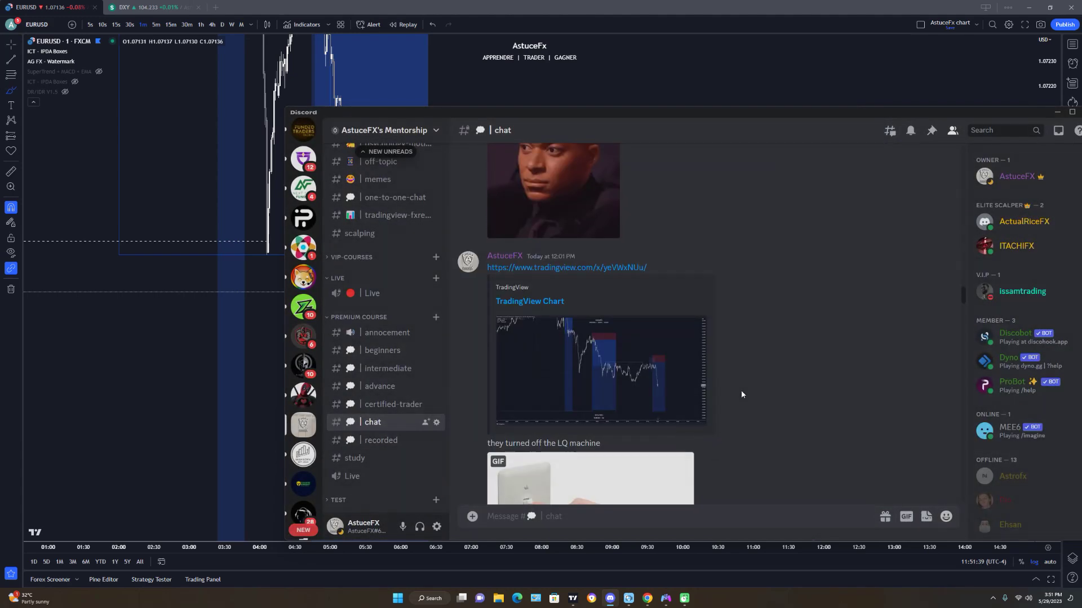
click(678, 394)
click(799, 497)
View the TradingView chart snapshot posted at 11:31 AM enlarged, read the replies below it, and return to the EURUSD chart.
scroll(762, 431, up, 5)
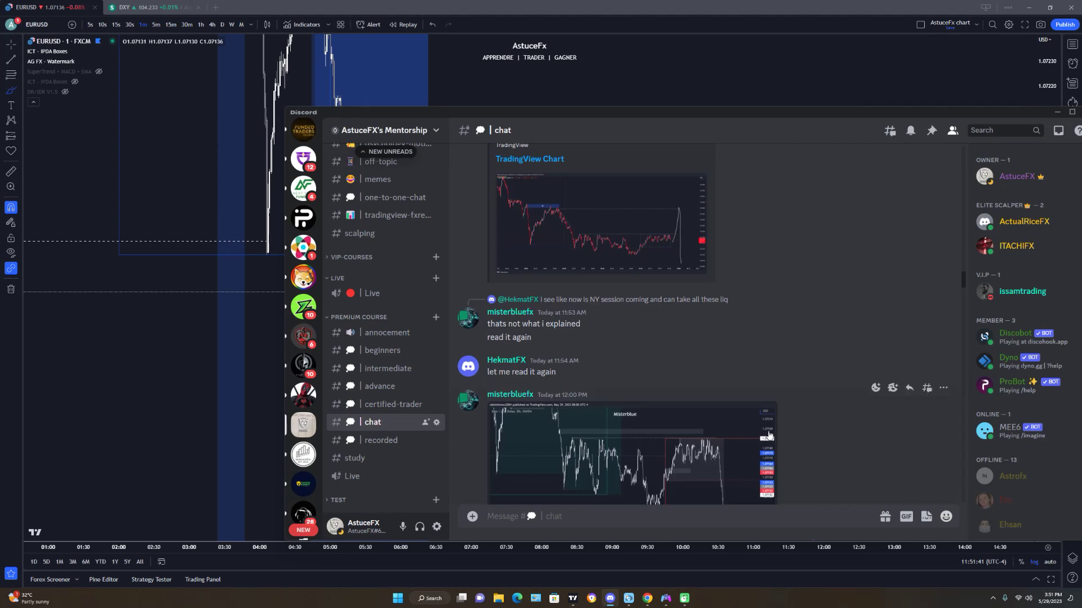
scroll(766, 434, up, 10)
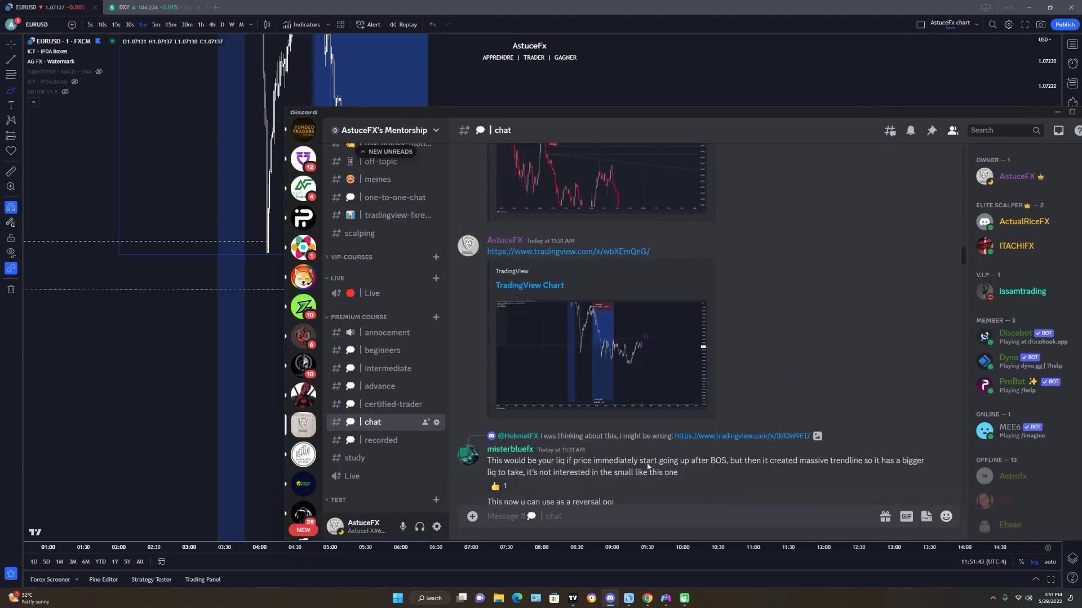
click(637, 364)
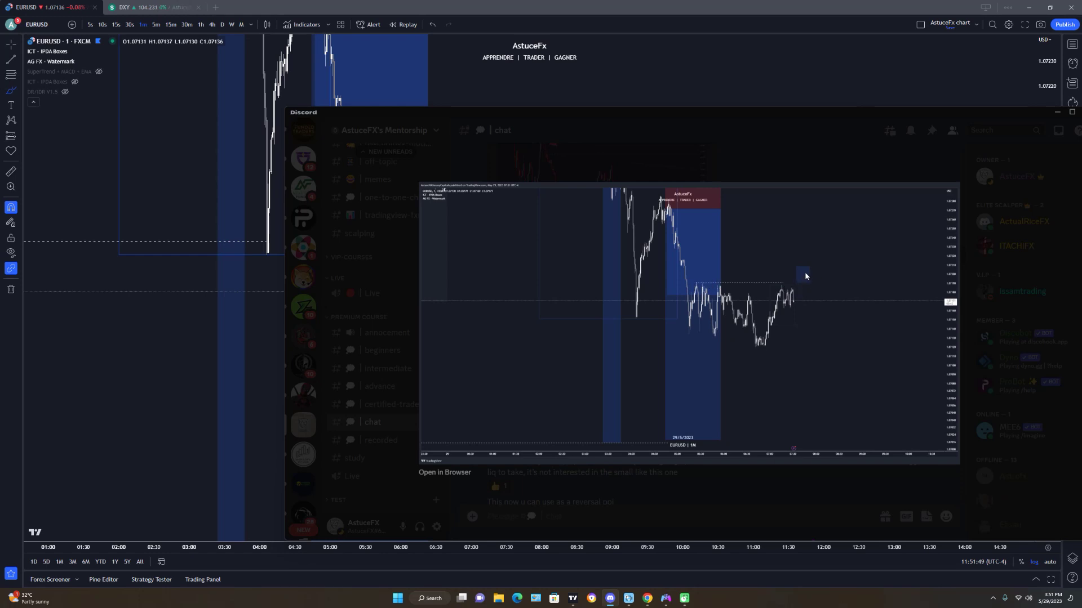
click(780, 505)
scroll(695, 398, down, 3)
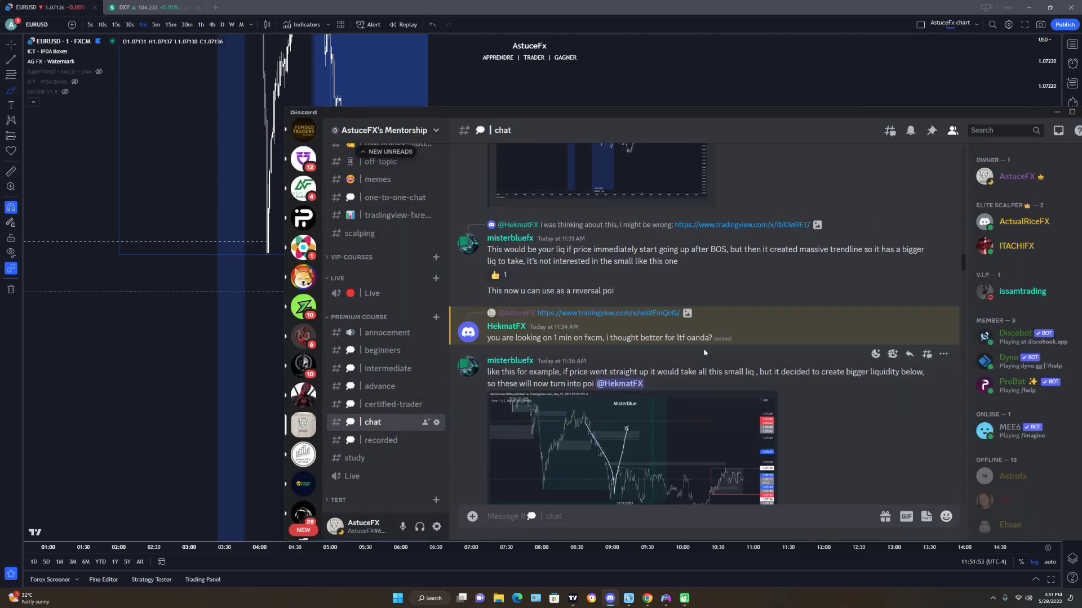
scroll(707, 367, up, 4)
click(622, 326)
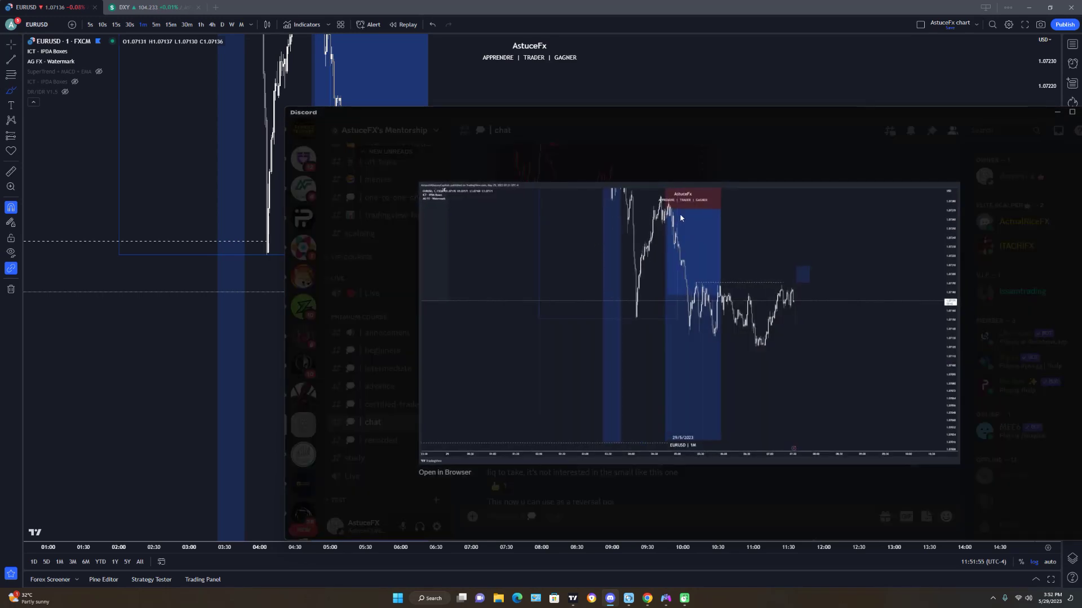
drag(705, 572, 708, 560)
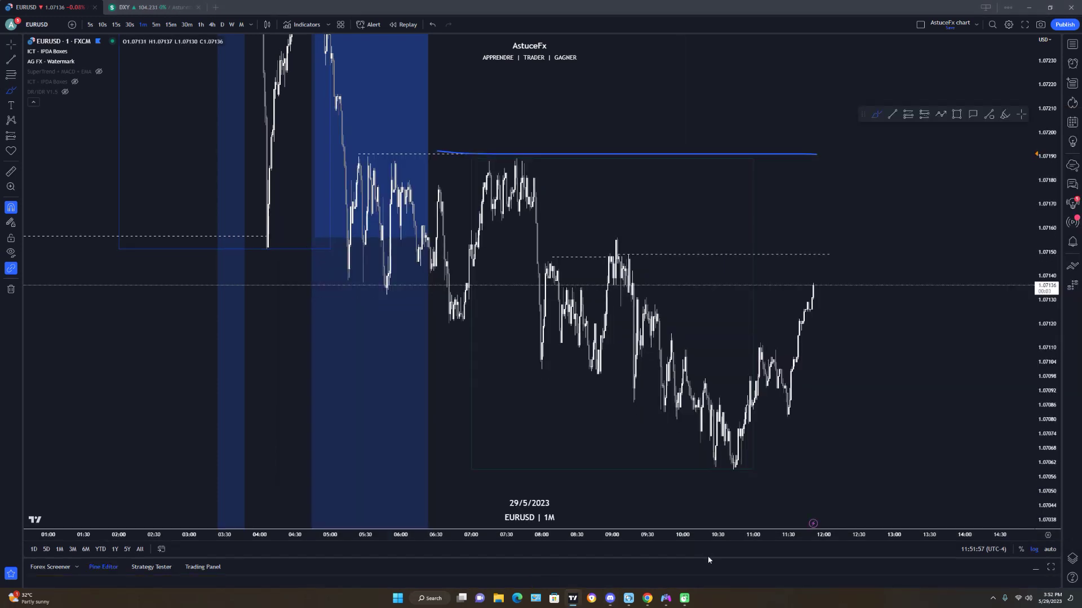
Sketch a temporary brush path rising above the 1.07149 dashed level near 12:00 and dropping to about 1.07067, and undo it.
click(885, 426)
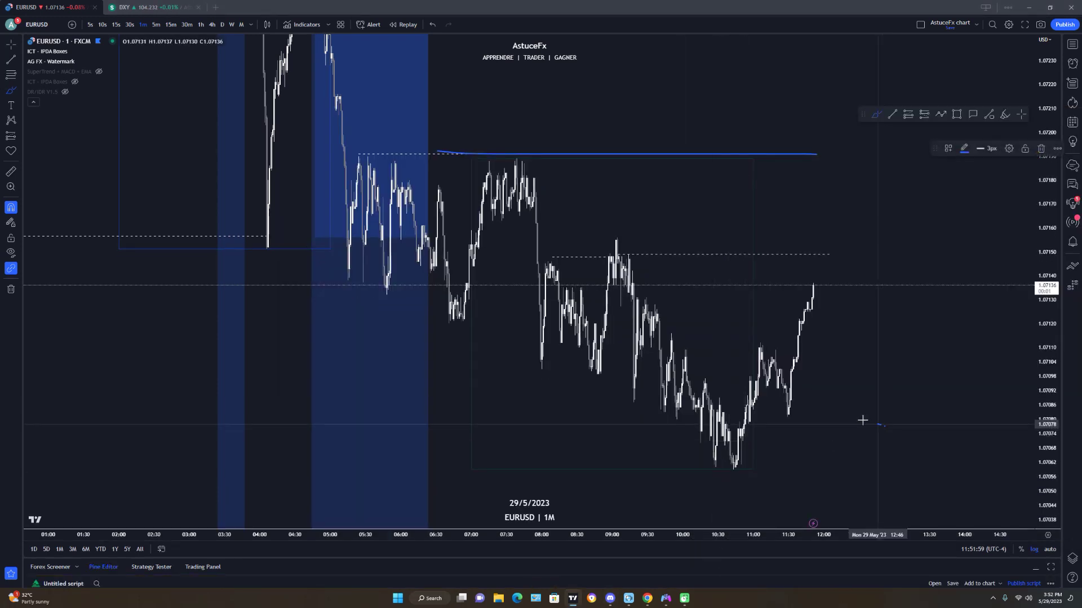
mouse_move(816, 282)
mouse_down()
mouse_move(860, 238)
mouse_move(879, 449)
mouse_up()
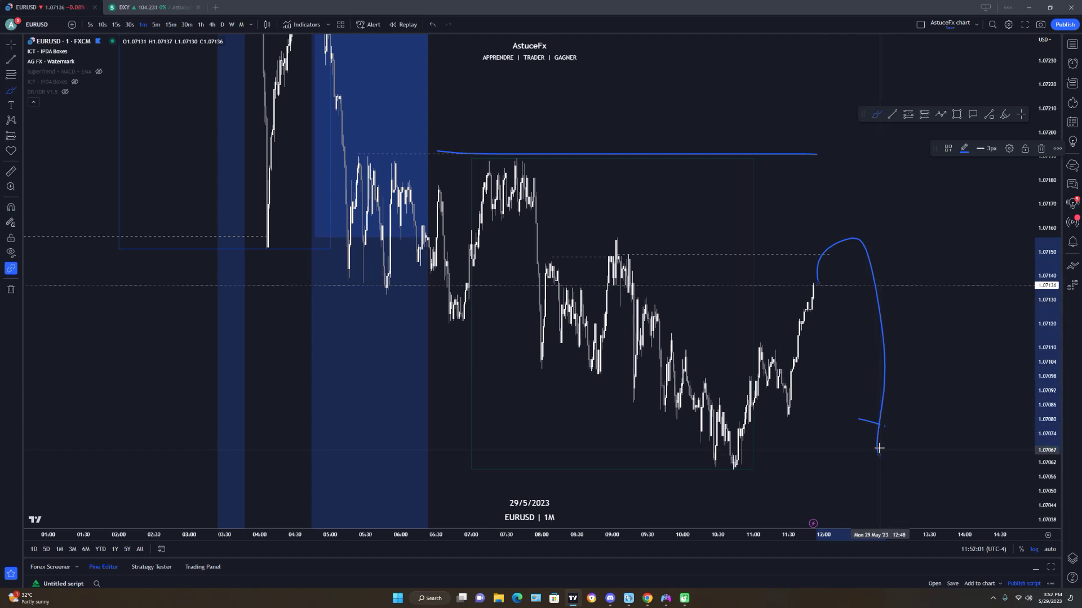
key(ctrl+z)
key(ctrl+z)
Undo the remaining brush strokes, including the horizontal line at about 1.07191.
key(ctrl+z)
key(ctrl+z)
key(ctrl+z)
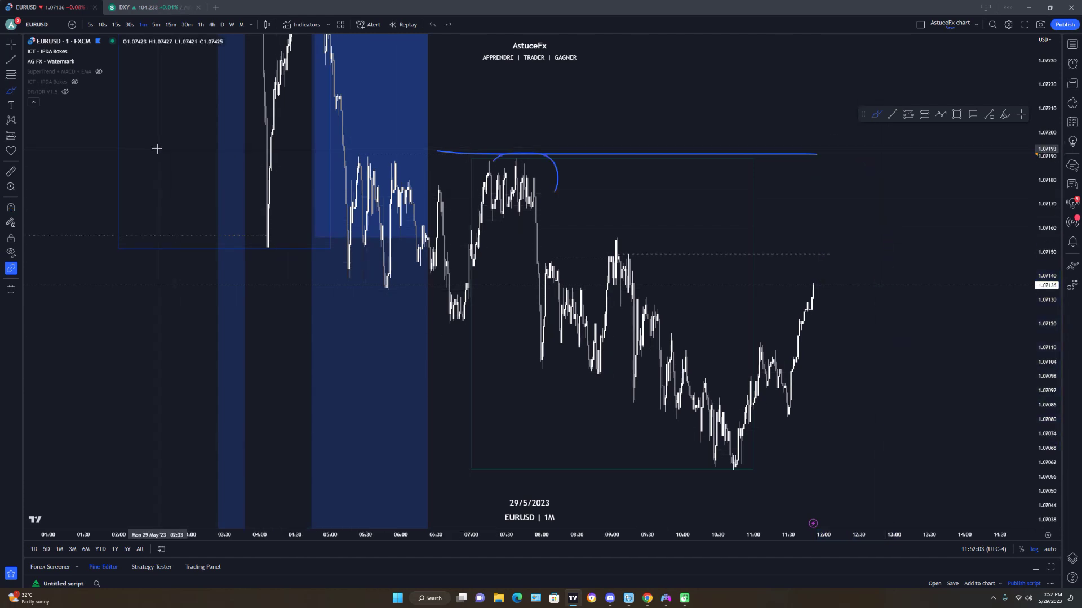
key(ctrl+z)
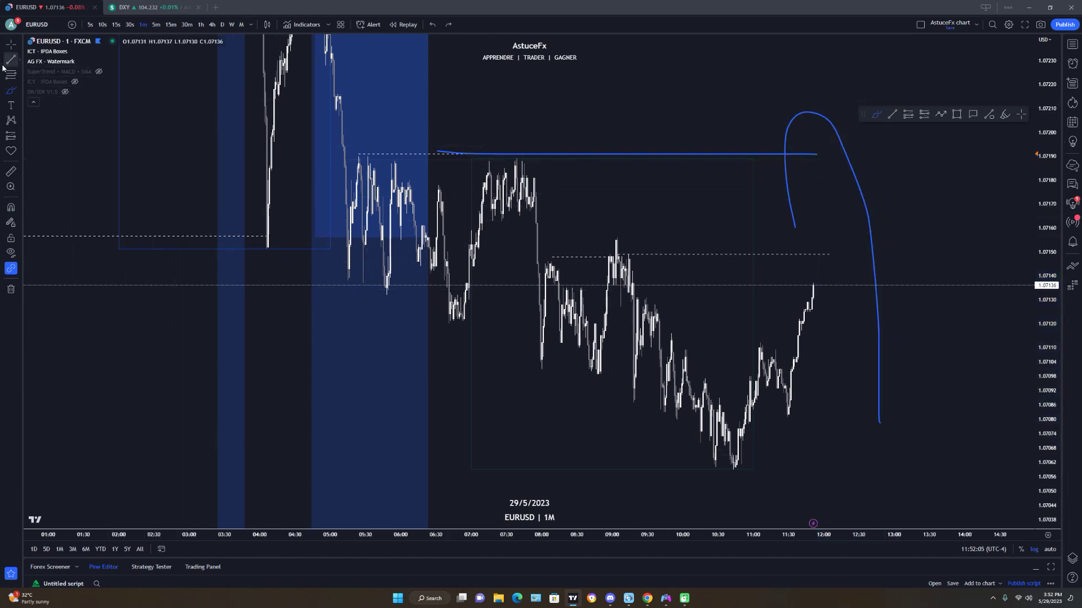
key(ctrl+y)
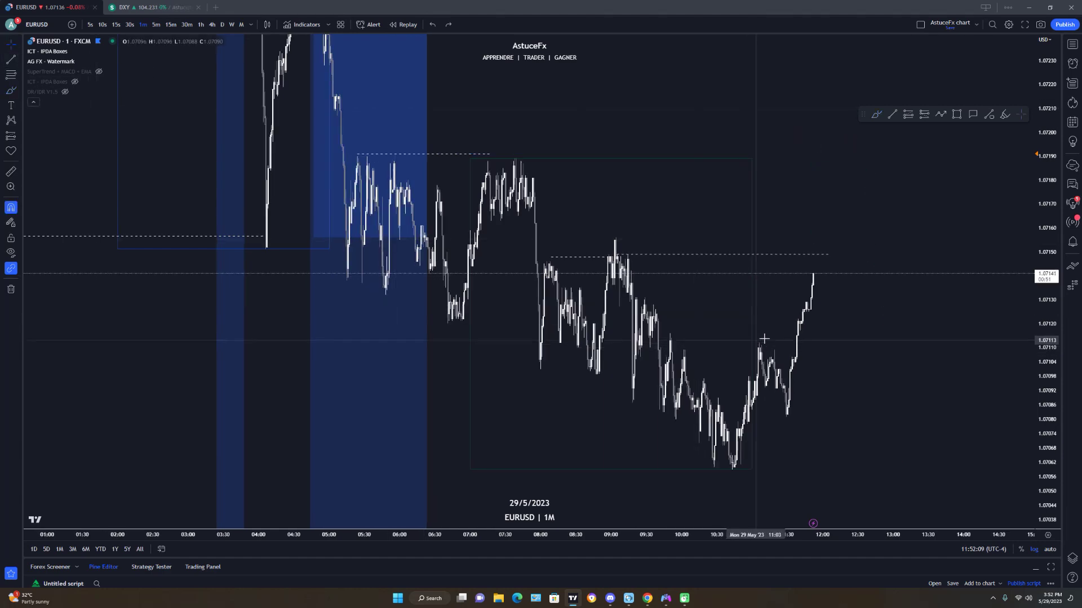
Examine the two 29 May short positions together with the price structure from the evening of 28 May.
scroll(944, 366, down, 8)
drag(1013, 473, 1011, 498)
drag(980, 449, 1011, 556)
drag(770, 441, 849, 476)
scroll(837, 448, up, 1)
scroll(836, 448, up, 7)
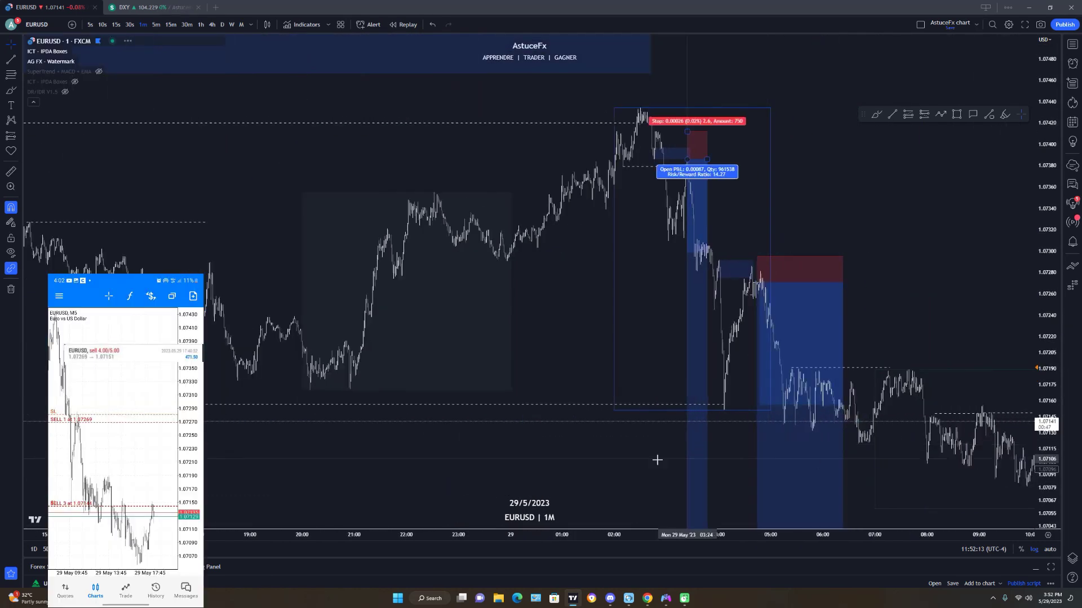
drag(667, 463, 528, 377)
drag(784, 446, 855, 505)
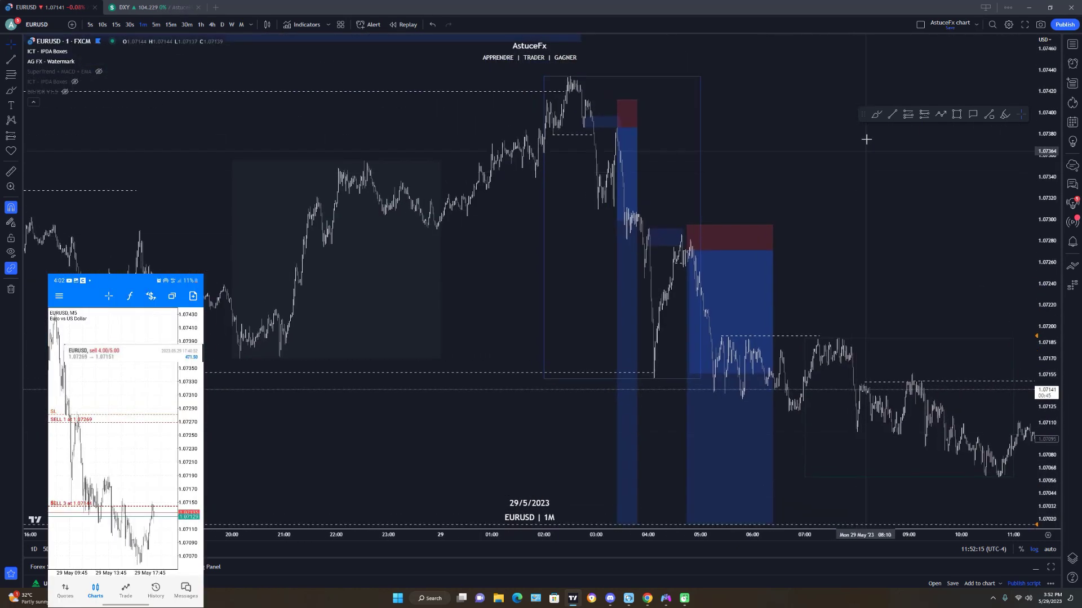
Brush a bracket below the session box from 02:00 to 05:00 with a "3h" note and arrow, and undo back to its first mark.
click(875, 114)
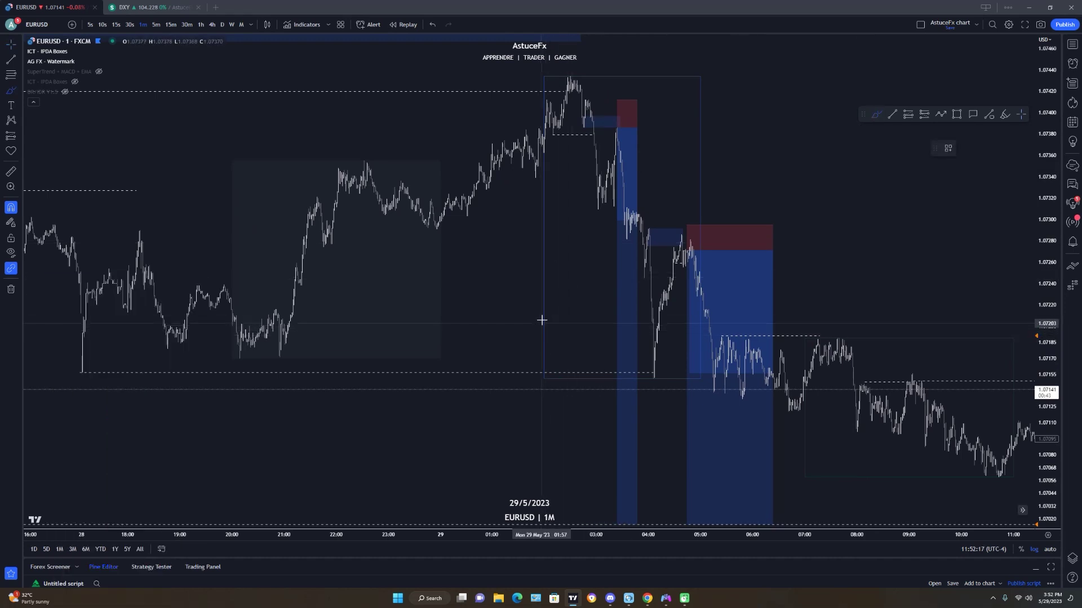
drag(542, 321, 543, 417)
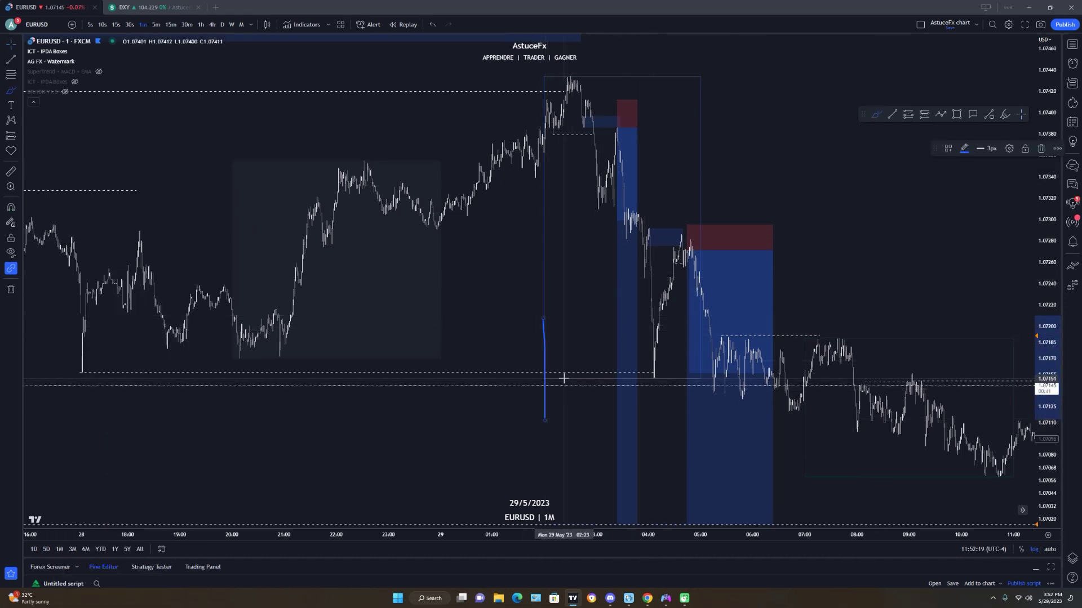
key(ctrl+z)
drag(543, 373, 551, 431)
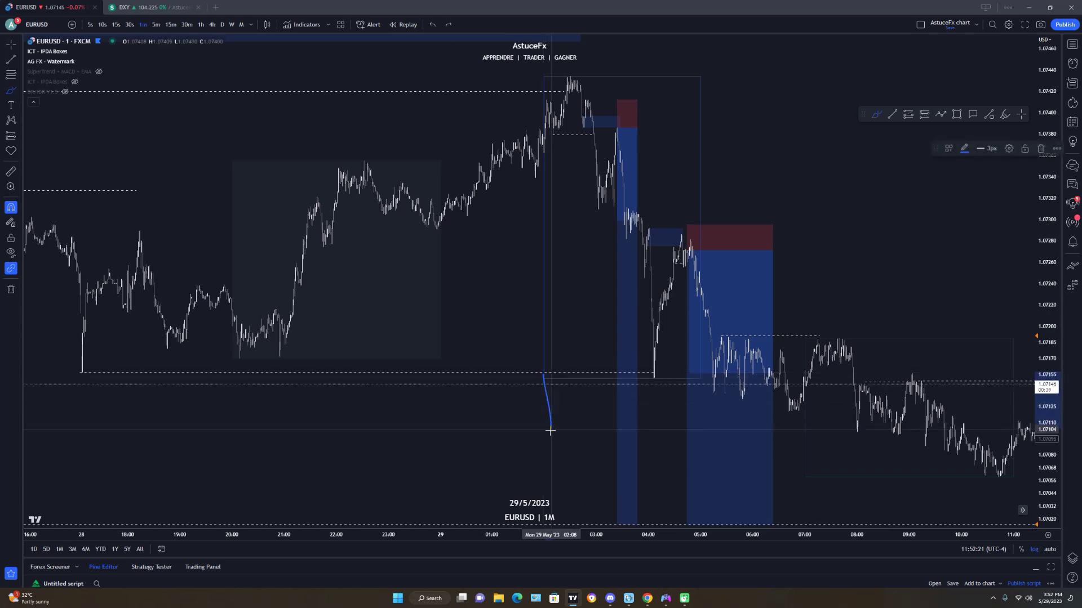
drag(556, 413, 669, 415)
mouse_move(616, 469)
mouse_down()
mouse_move(598, 473)
mouse_move(730, 468)
mouse_move(718, 479)
mouse_up()
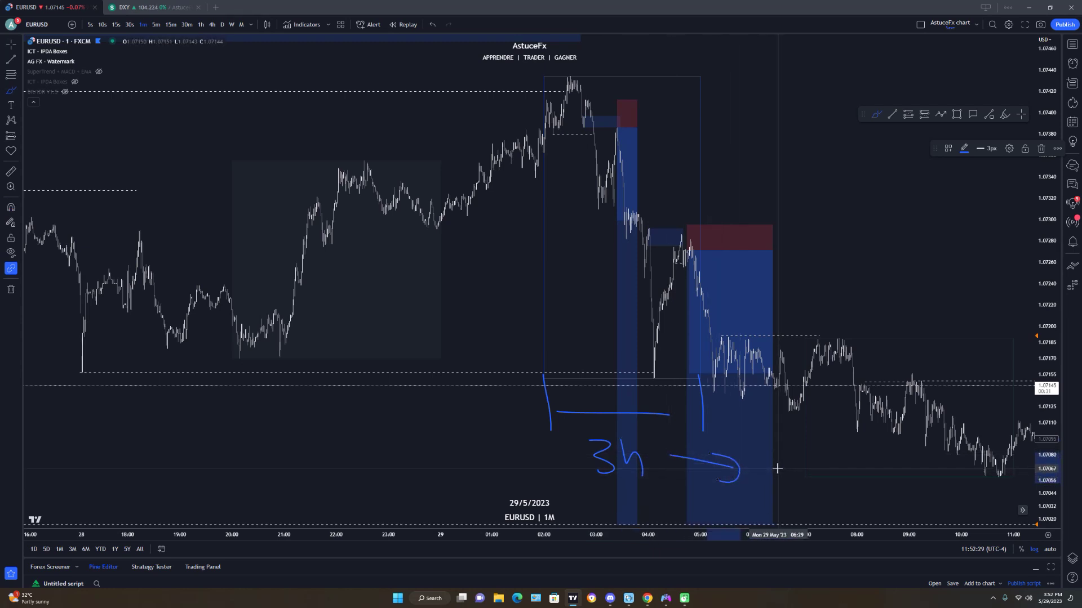
key(ctrl+z)
key(ctrl+z)
key(ctrl+z)
key(ctrl+z)
key(ctrl+z)
Sketch temporary brush strokes near the 05:00 and 07:45 highs and around the second short position, undoing each one.
mouse_move(699, 252)
mouse_down()
mouse_move(693, 234)
mouse_move(743, 483)
mouse_up()
key(ctrl+z)
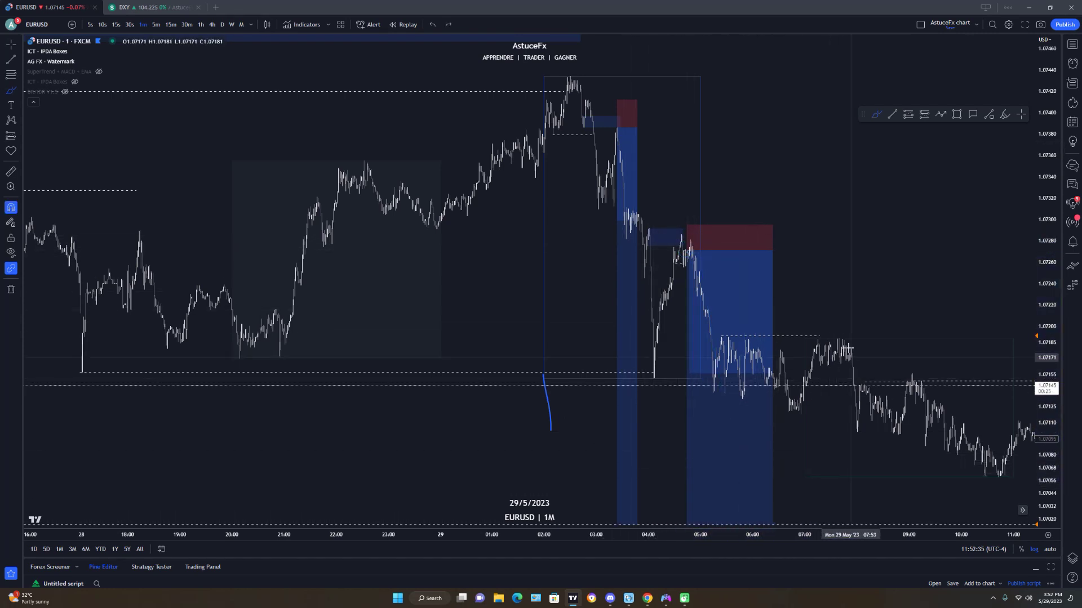
drag(843, 352, 956, 510)
key(ctrl+z)
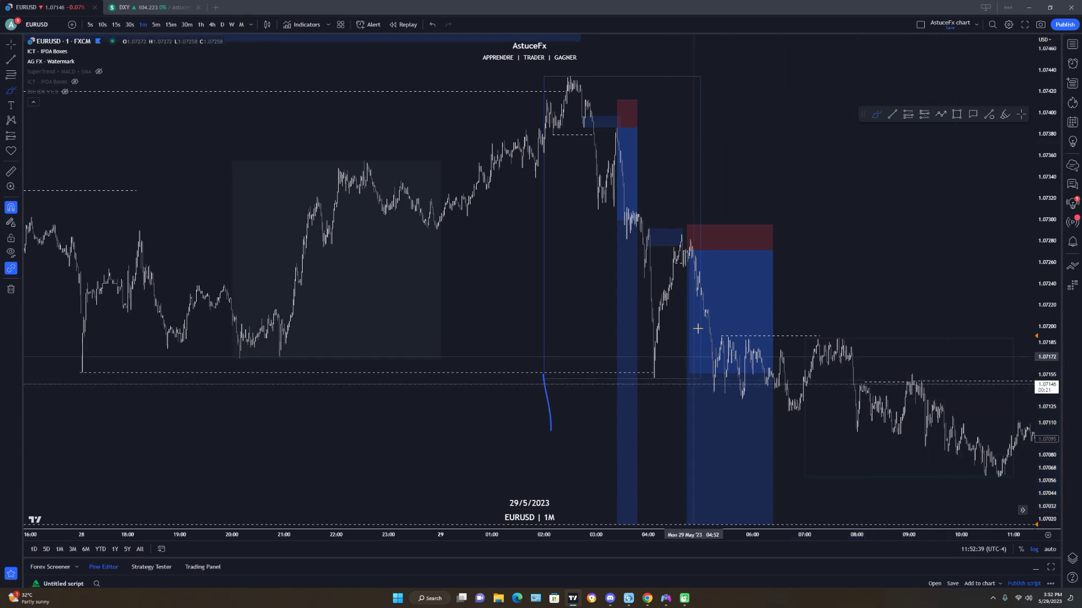
mouse_move(679, 242)
mouse_down()
mouse_move(683, 394)
mouse_move(770, 214)
mouse_move(657, 197)
mouse_up()
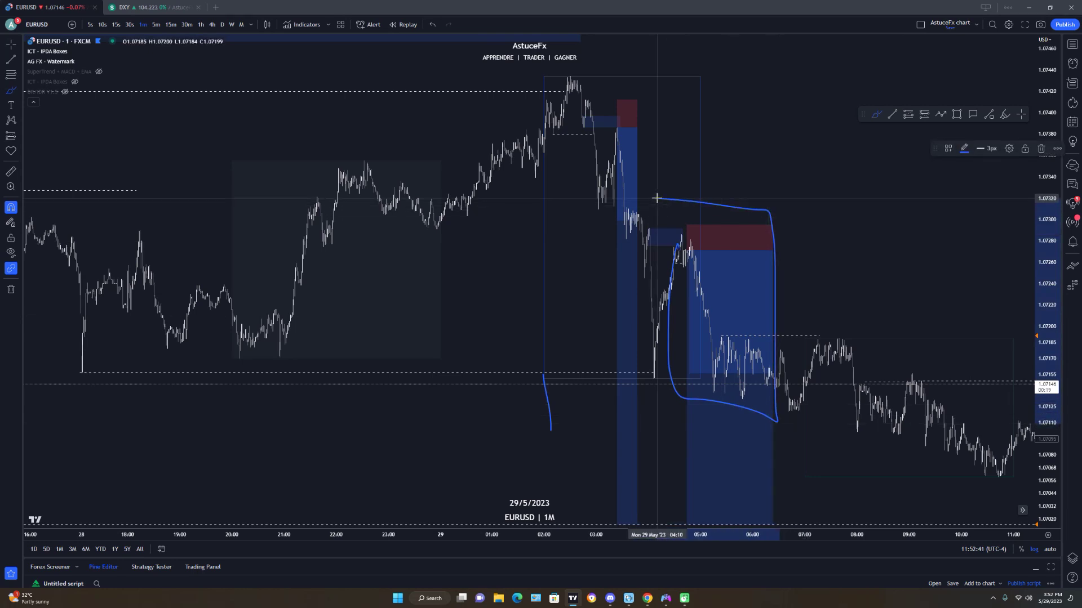
key(ctrl+z)
Handwrite a temporary brush note above price between about 07:00 and 09:00, and undo its strokes.
mouse_move(816, 220)
mouse_down()
mouse_move(830, 254)
mouse_move(817, 219)
mouse_up()
mouse_move(876, 264)
mouse_down()
mouse_move(861, 248)
mouse_move(886, 244)
mouse_up()
drag(884, 220, 900, 226)
mouse_move(898, 270)
mouse_down()
mouse_move(908, 299)
mouse_move(896, 286)
mouse_up()
mouse_move(900, 267)
mouse_down()
mouse_move(925, 274)
mouse_move(878, 261)
mouse_up()
key(ctrl+z)
key(ctrl+z)
key(ctrl+z)
key(ctrl+z)
key(ctrl+z)
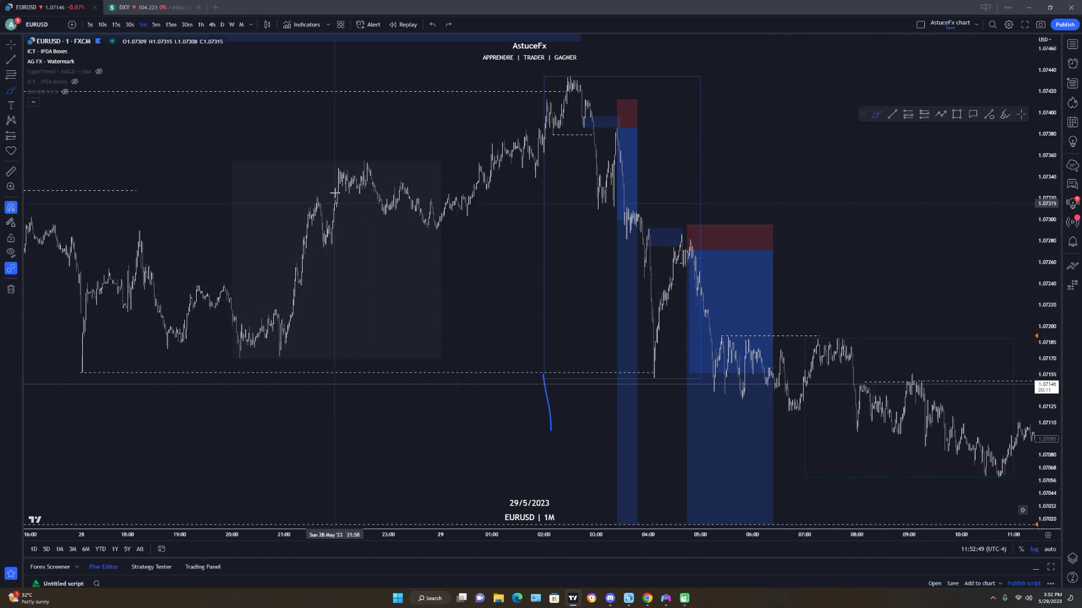
Switch back to the cursor and undo the leftover brush mark at 02:00.
key(ctrl+y)
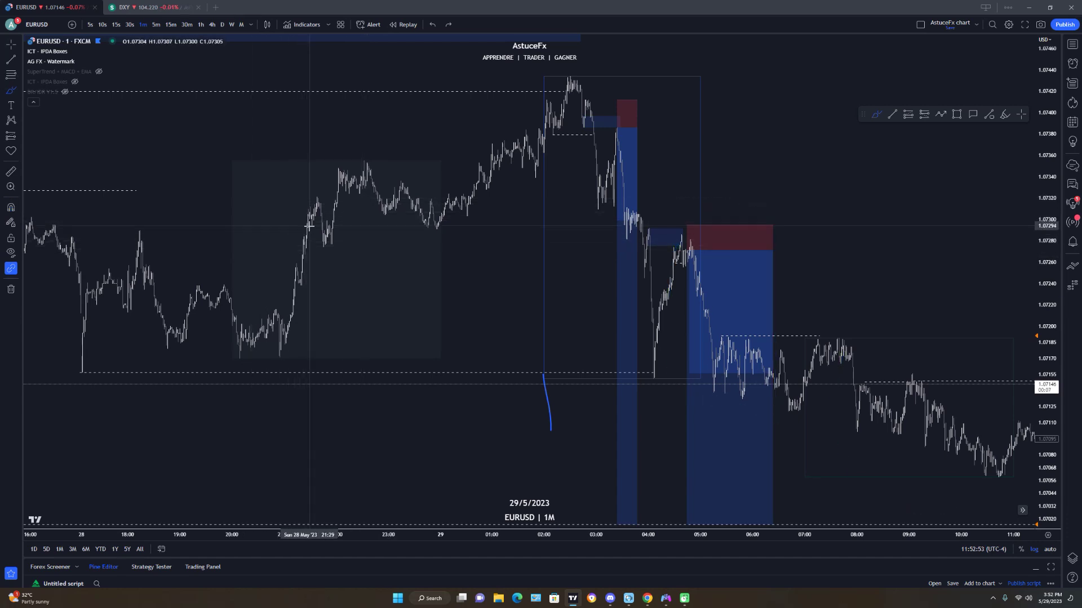
click(11, 44)
key(ctrl+z)
Examine the wider EURUSD structure from 24 to 29 May, including the blue zones and dashed liquidity levels around the shorts.
click(715, 360)
click(823, 427)
scroll(898, 511, down, 5)
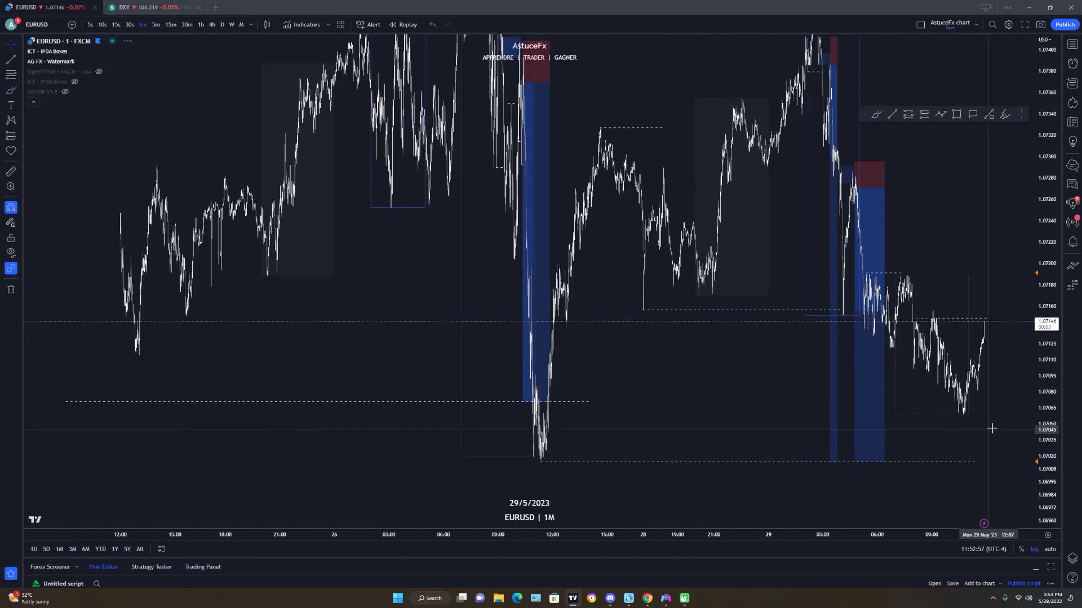
scroll(990, 428, down, 5)
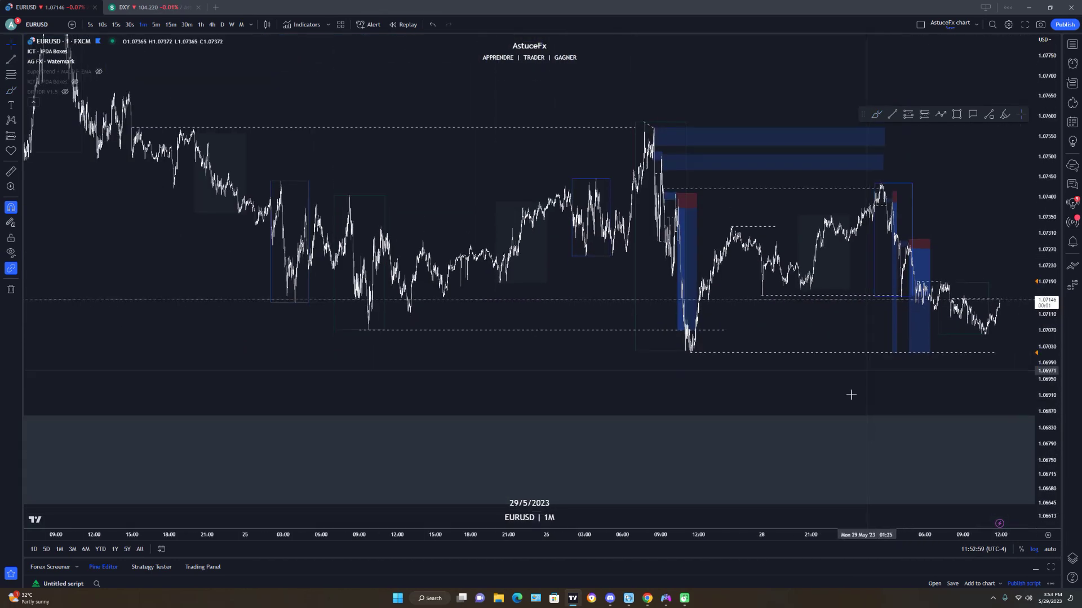
drag(863, 375, 840, 437)
scroll(828, 439, up, 8)
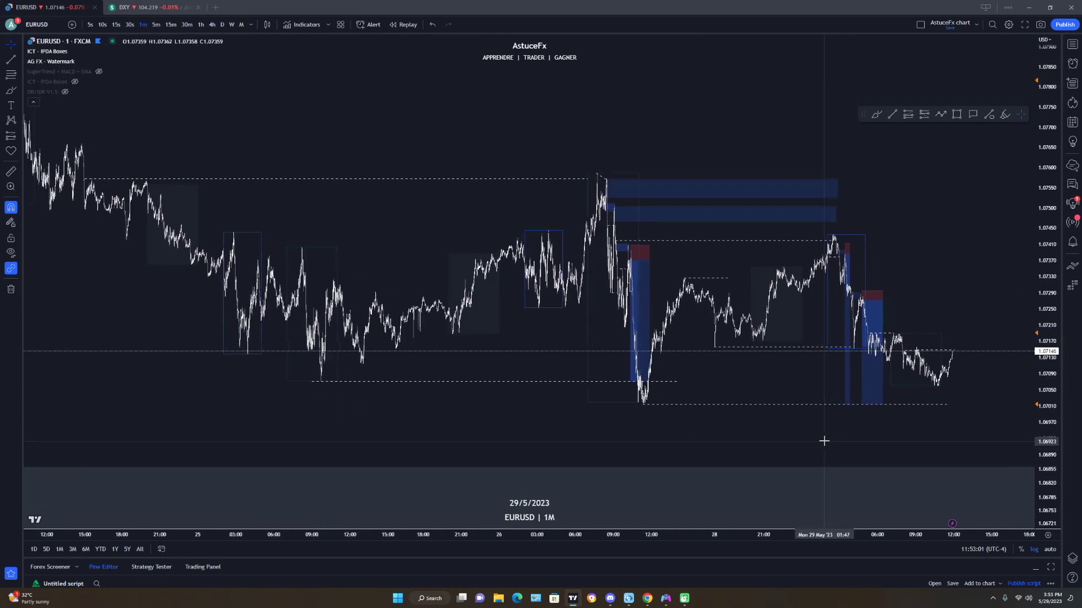
Handwrite a temporary circled and underlined brush number above price beside the 29 May shorts, and undo its strokes.
drag(927, 430, 933, 432)
drag(1046, 496, 1046, 408)
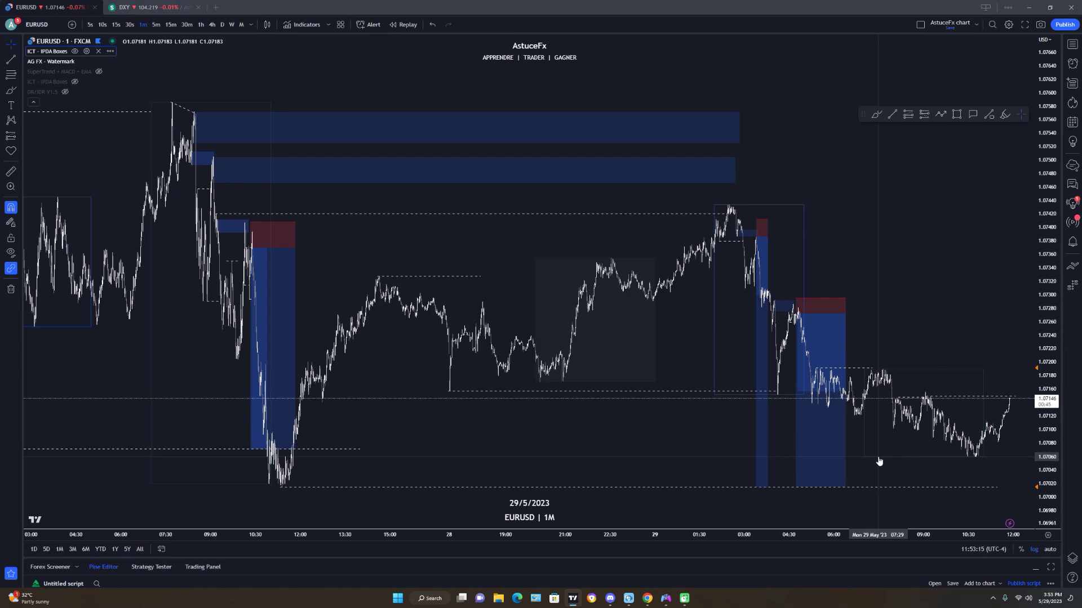
drag(877, 461, 781, 515)
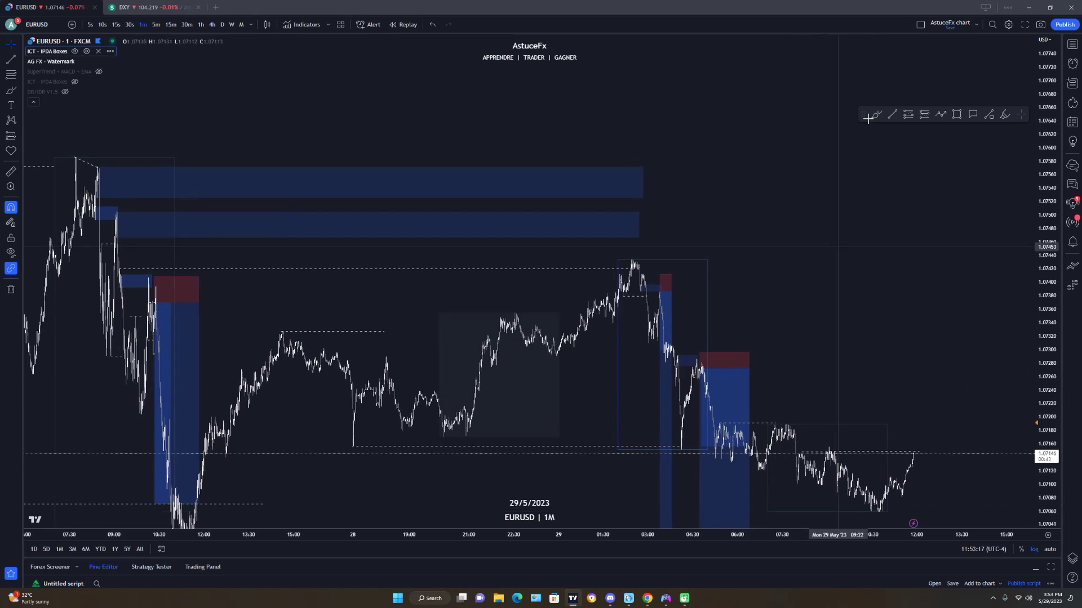
drag(777, 213, 809, 248)
drag(832, 213, 857, 248)
drag(877, 210, 872, 254)
mouse_move(753, 217)
mouse_down()
mouse_move(869, 198)
mouse_move(744, 210)
mouse_up()
mouse_move(726, 304)
mouse_down()
mouse_move(720, 310)
mouse_move(820, 301)
mouse_up()
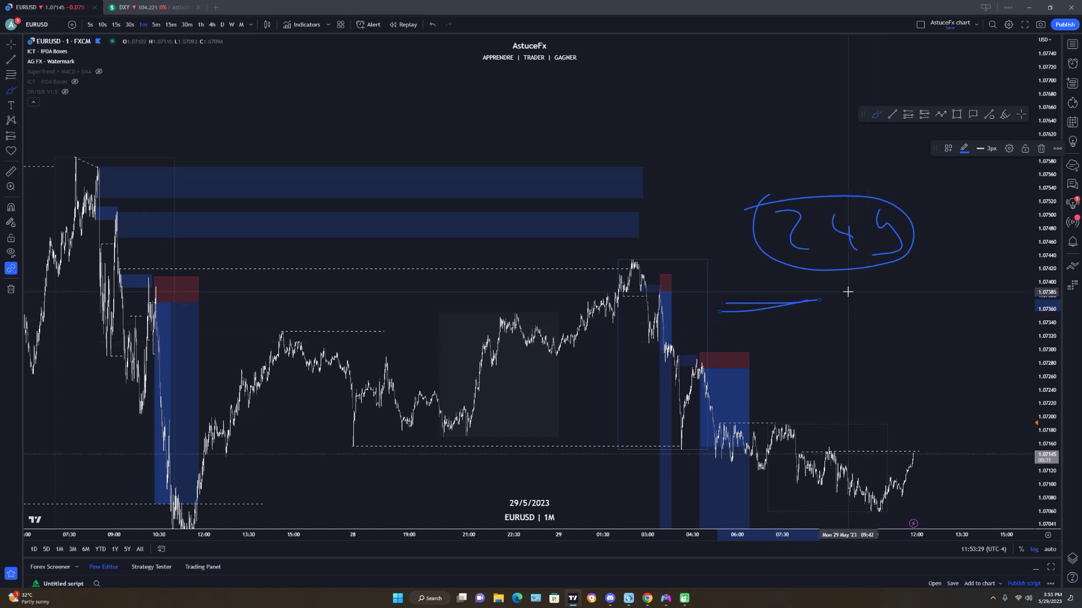
key(ctrl+z)
key(ctrl+z)
key(ctrl+z)
key(ctrl+z)
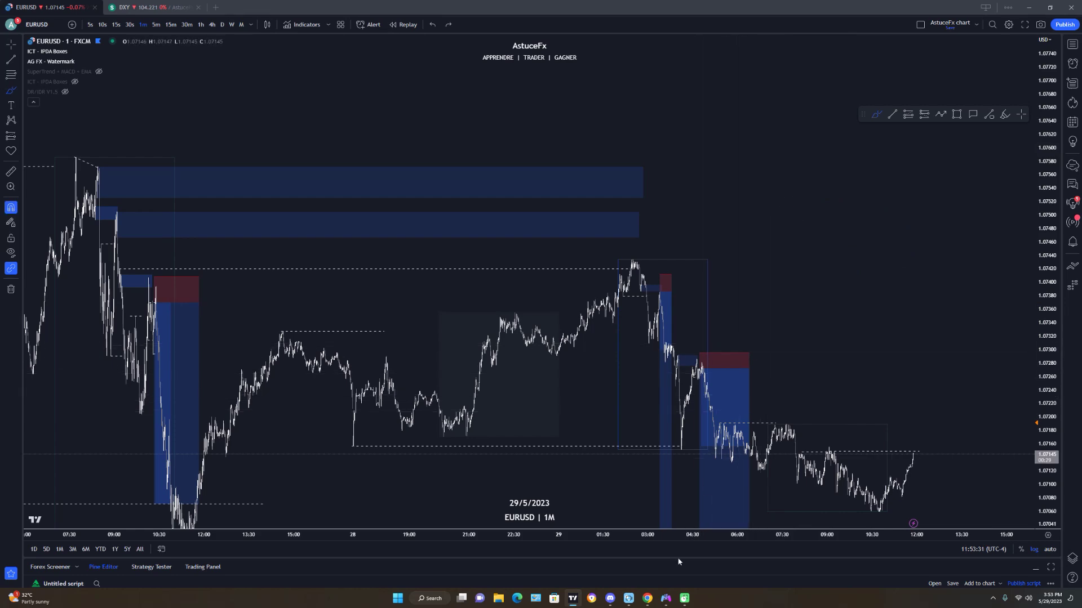
Switch to Discord, close the enlarged chart image, and examine the trade screenshots in the mentorship chat with the window maximized.
click(608, 599)
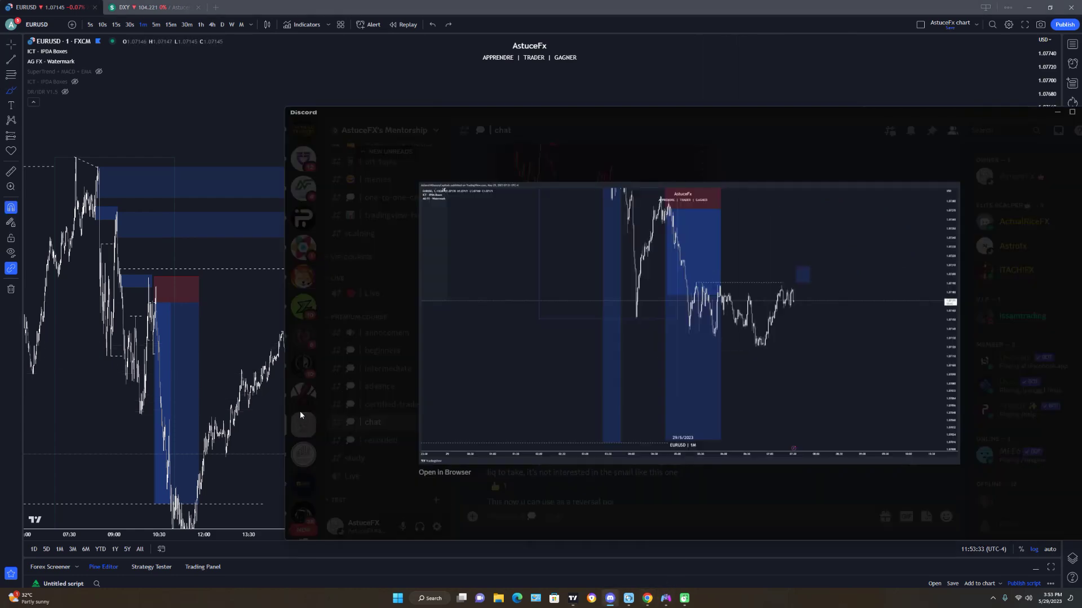
click(402, 444)
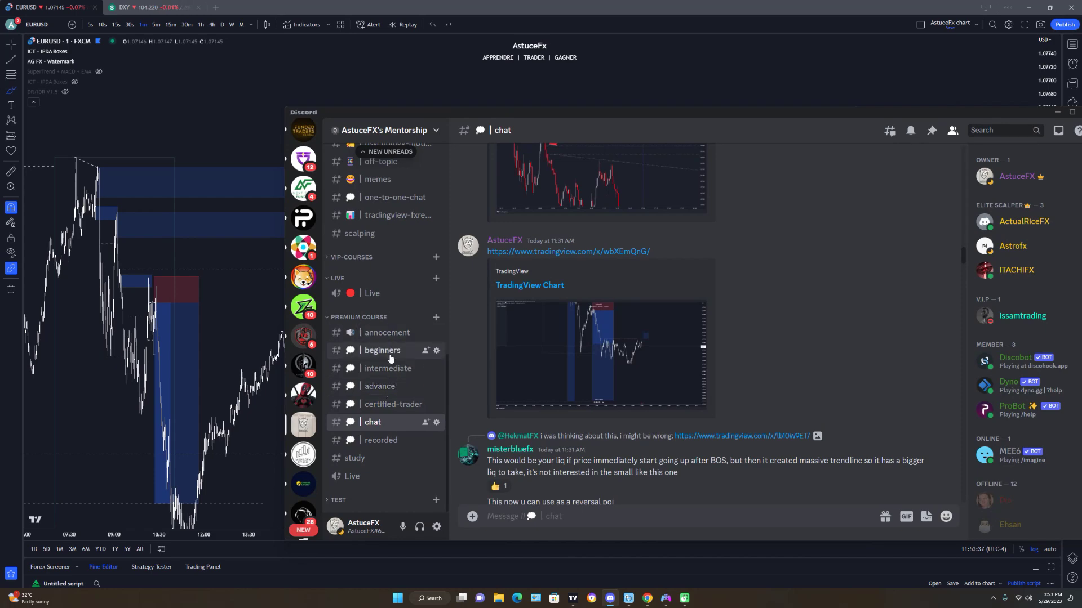
scroll(668, 360, down, 15)
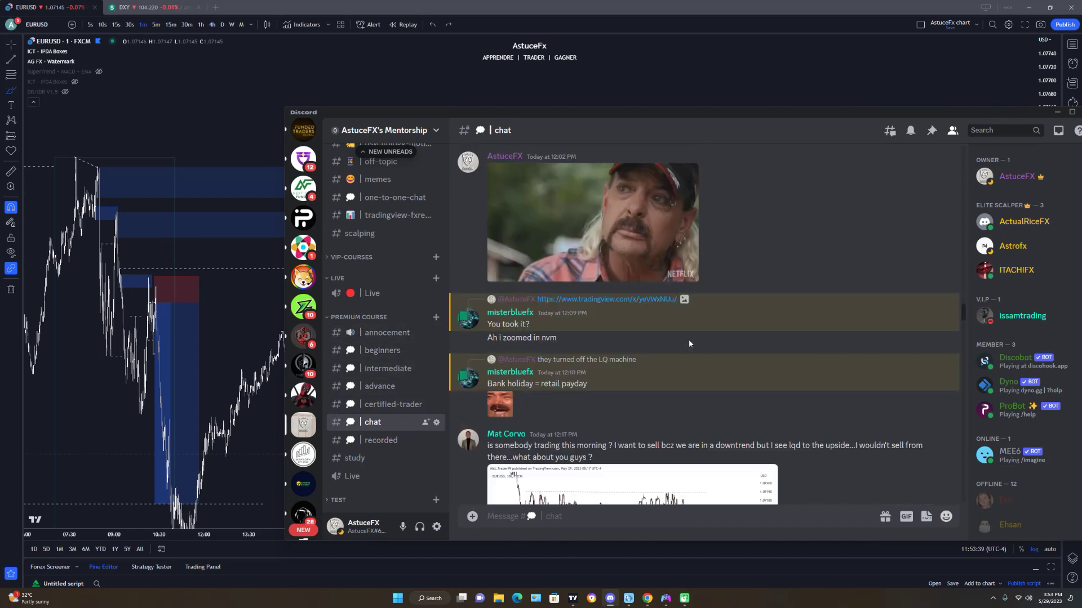
scroll(693, 341, up, 5)
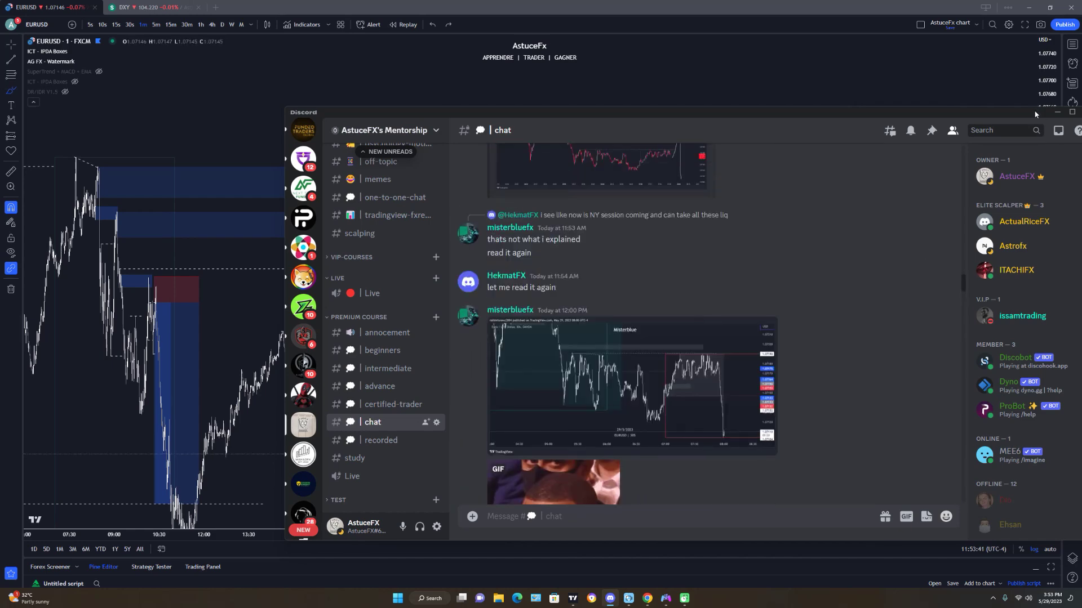
drag(1035, 114, 932, 112)
click(954, 111)
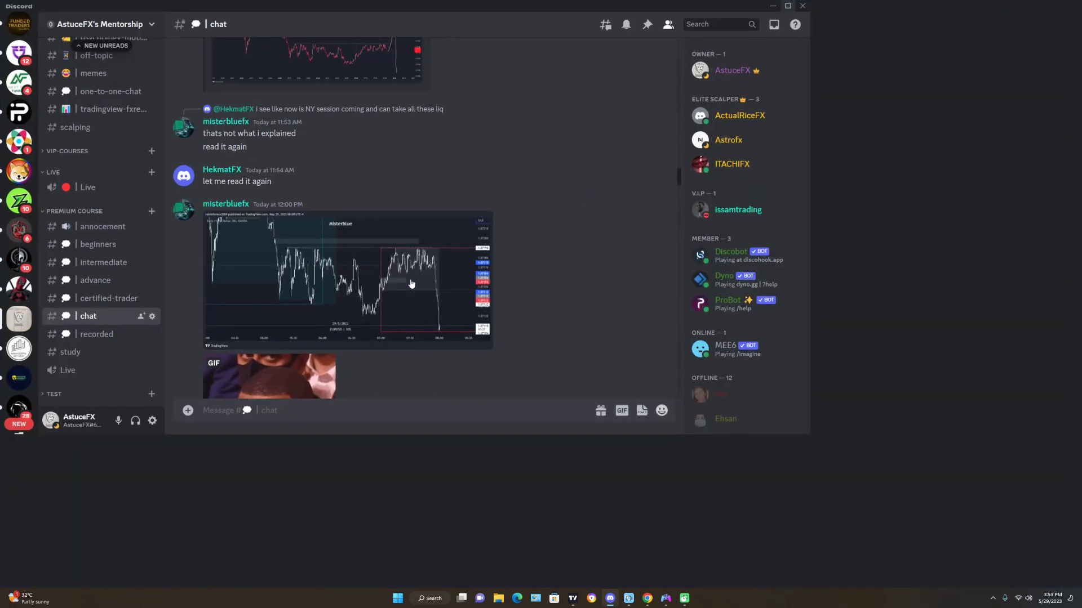
scroll(97, 437, up, 6)
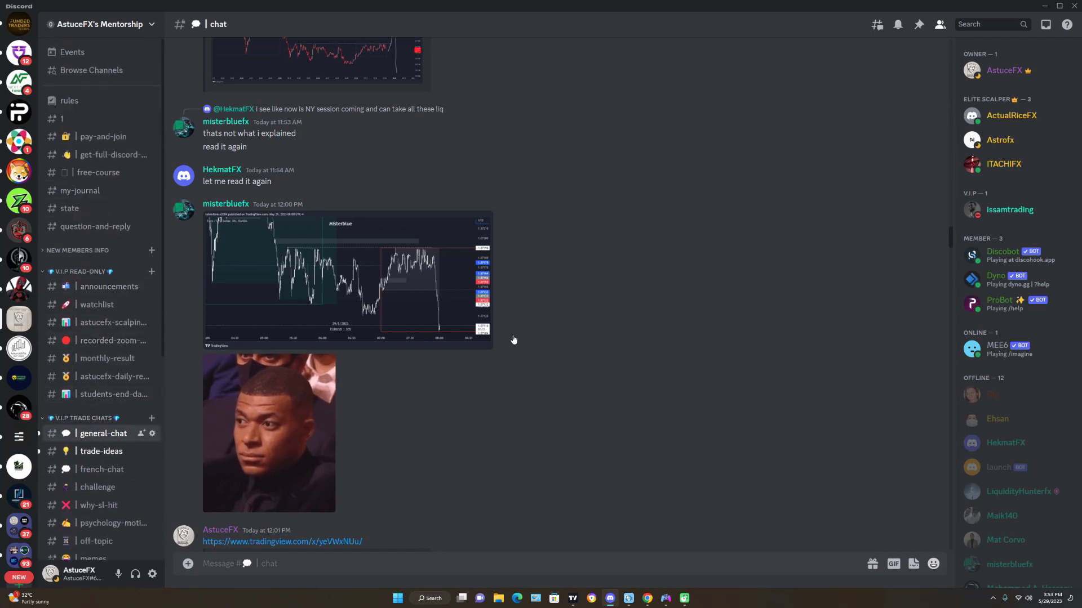
Return to the EURUSD chart, draw a temporary horizontal brush line near 1.0802 above the blue zones, and undo it.
key(alt+Tab)
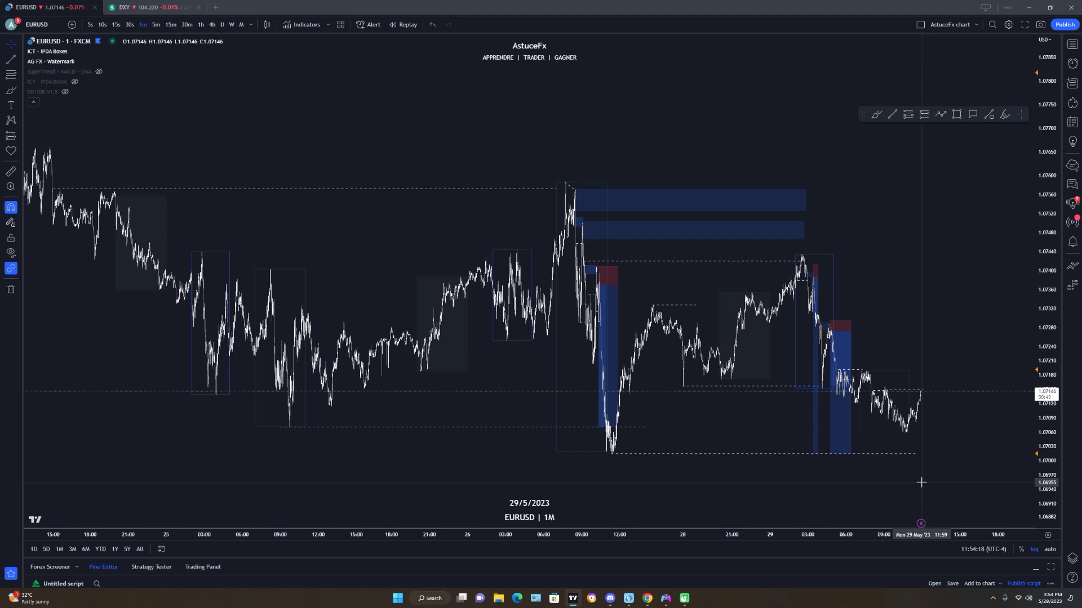
drag(924, 333, 844, 435)
drag(862, 114, 846, 83)
click(859, 82)
drag(644, 208, 851, 215)
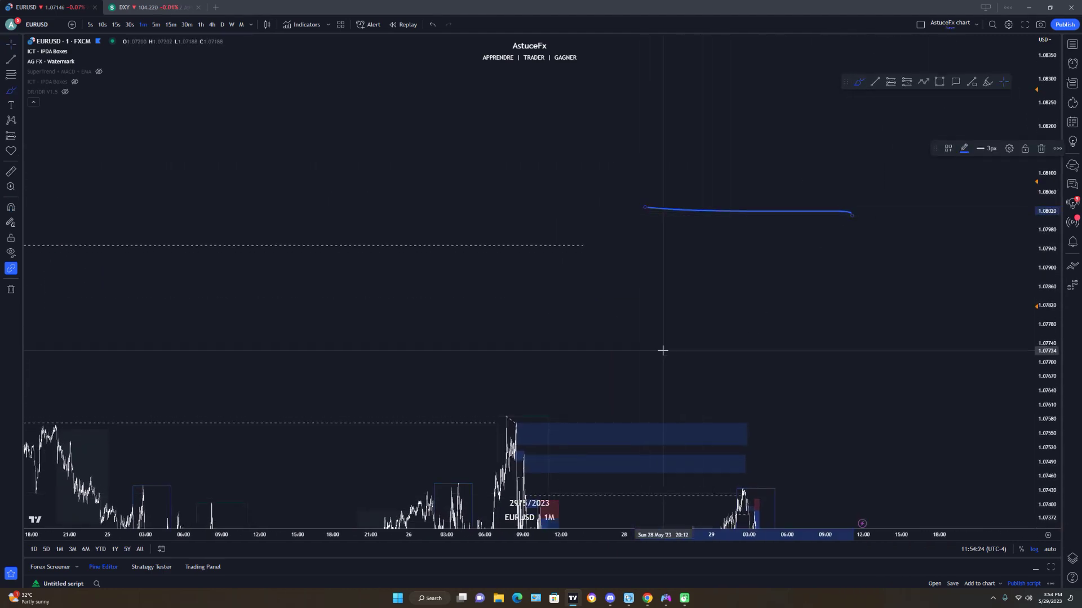
key(ctrl+z)
Sketch temporary brush strokes above the blue zones between 28 and 29 May, undo them, and reposition the floating drawing toolbar.
drag(649, 277, 667, 353)
drag(621, 327, 683, 336)
mouse_move(735, 292)
mouse_down()
mouse_move(743, 335)
mouse_move(785, 340)
mouse_up()
key(ctrl+z)
key(ctrl+z)
key(ctrl+z)
key(ctrl+z)
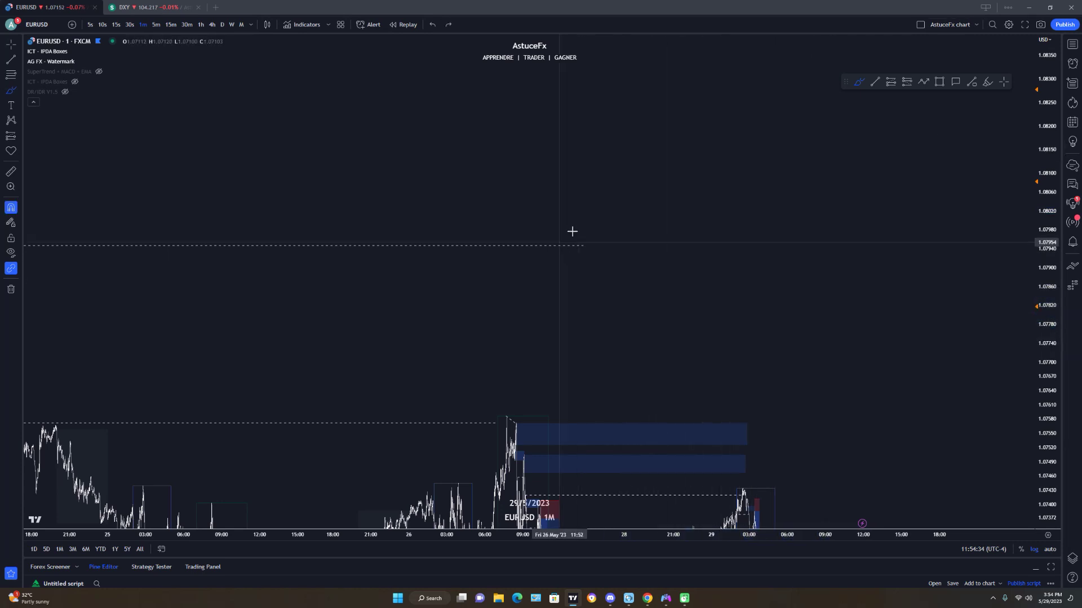
mouse_move(843, 83)
mouse_down()
mouse_move(838, 110)
mouse_move(837, 73)
mouse_up()
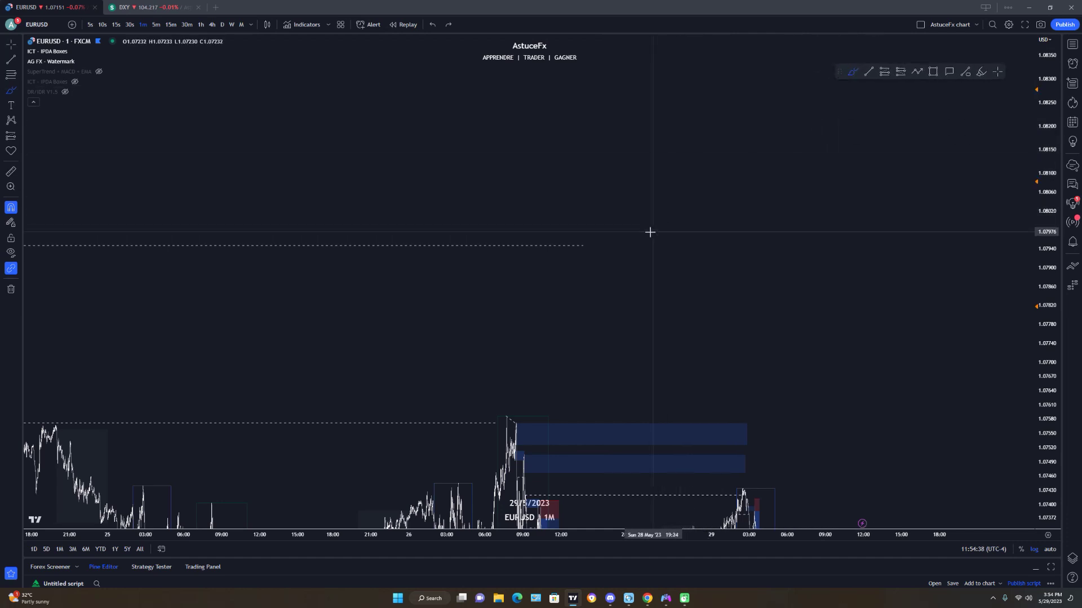